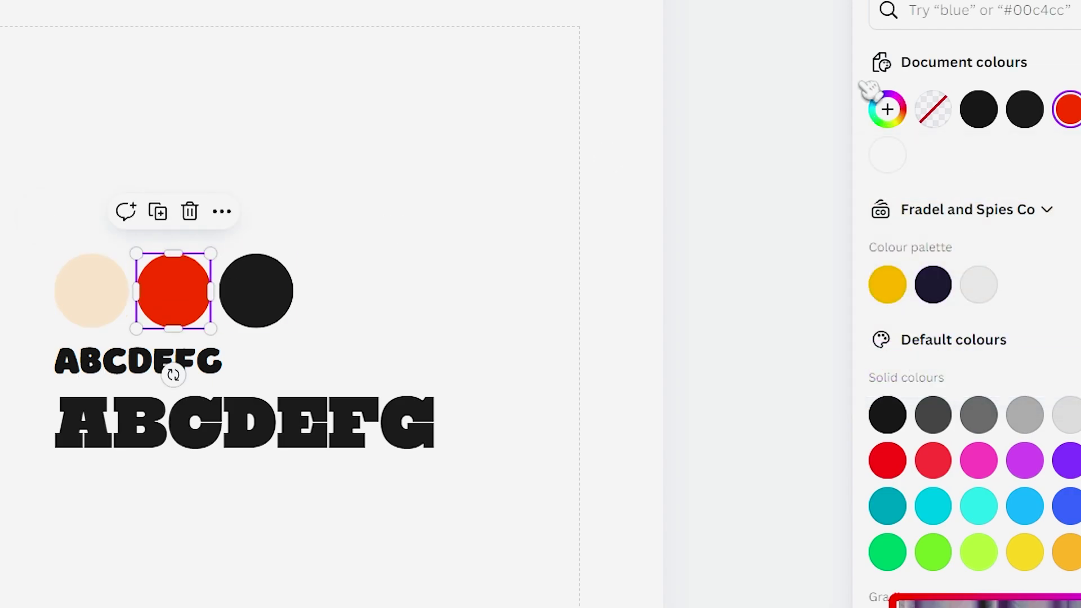
Examine the hex codes of the red and black swatch circles and the fonts used by the two sample texts
{"action": "left_click", "coordinate": [887, 109]}
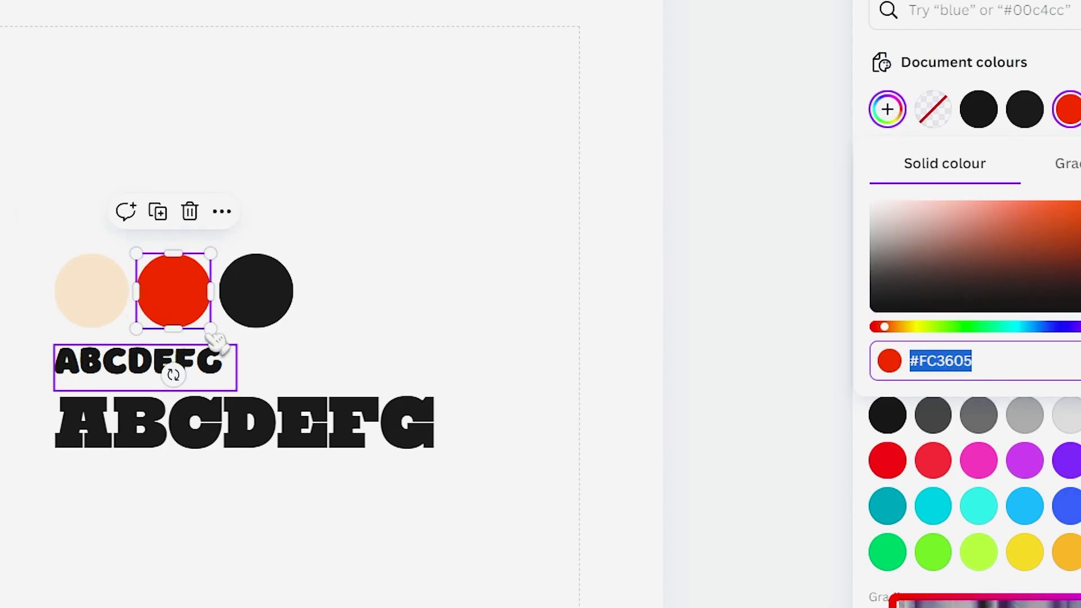
{"action": "left_click", "coordinate": [269, 318]}
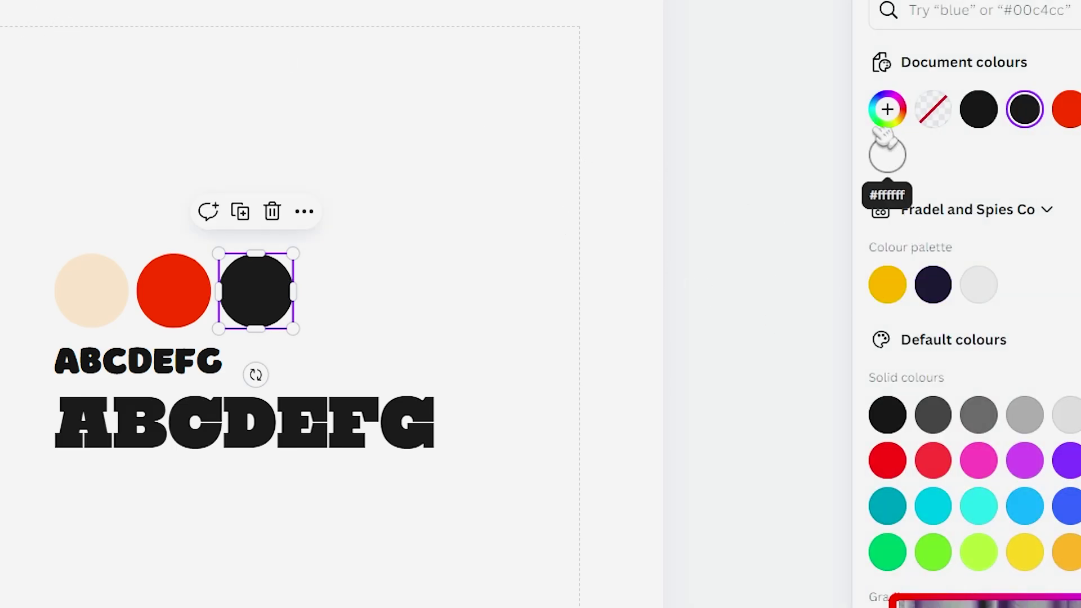
{"action": "left_click", "coordinate": [888, 109]}
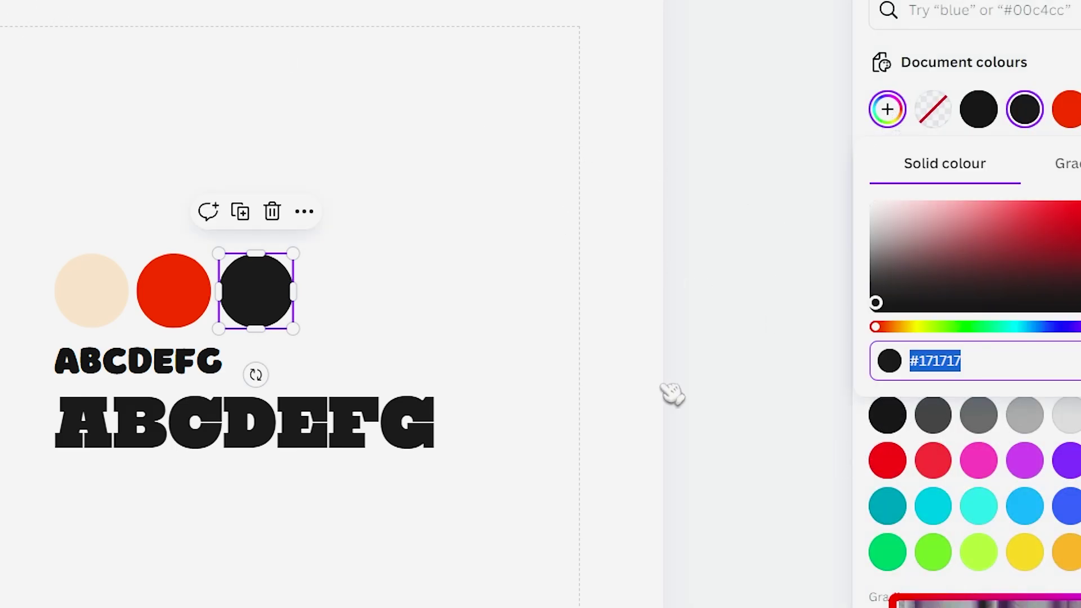
{"action": "left_click", "coordinate": [125, 439]}
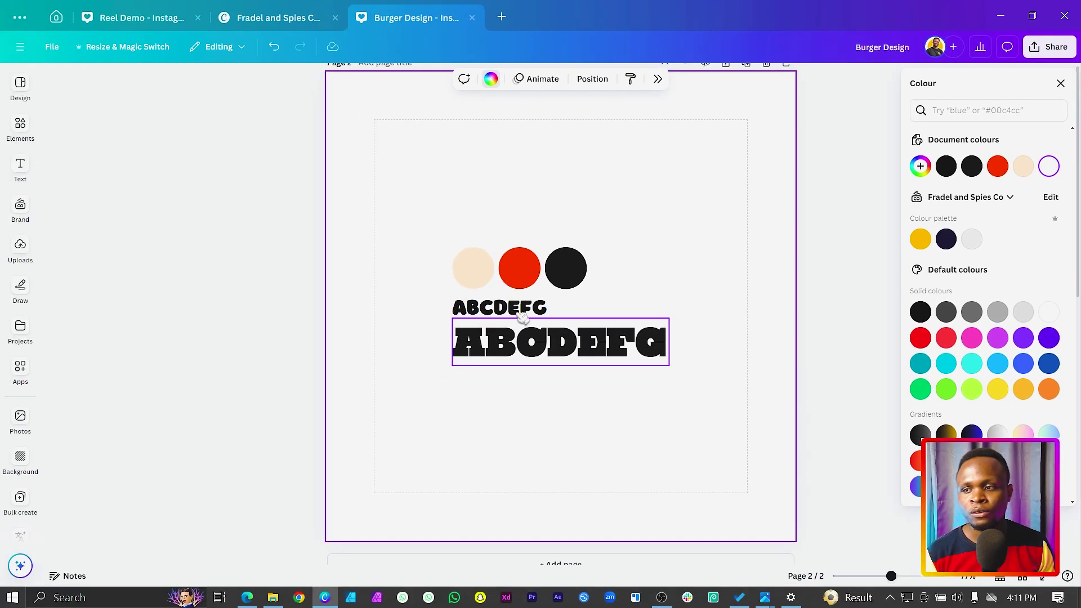
{"action": "left_click", "coordinate": [118, 352]}
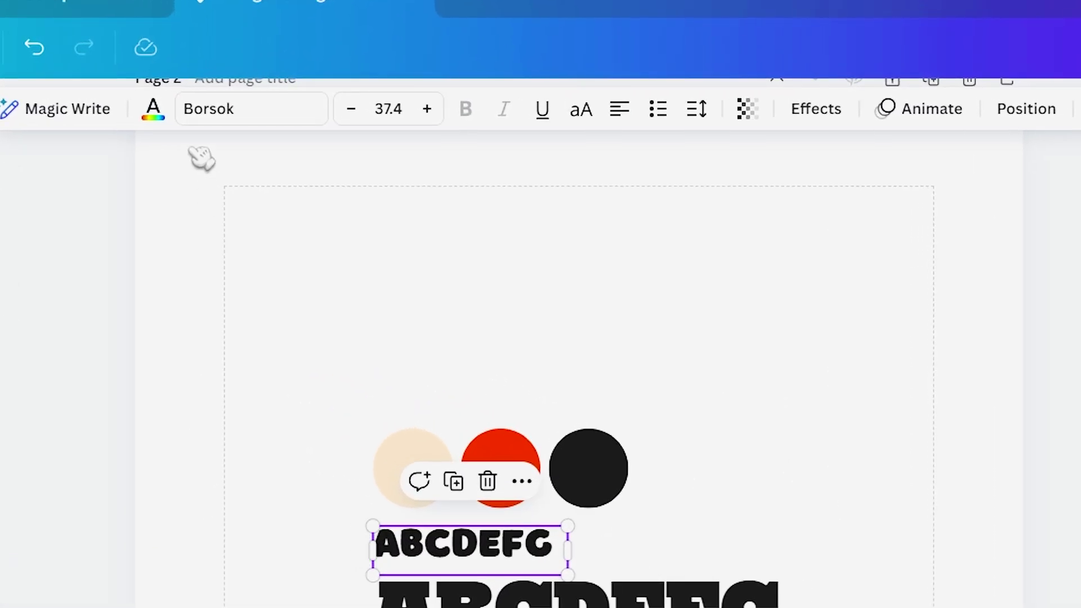
{"action": "left_click", "coordinate": [562, 586]}
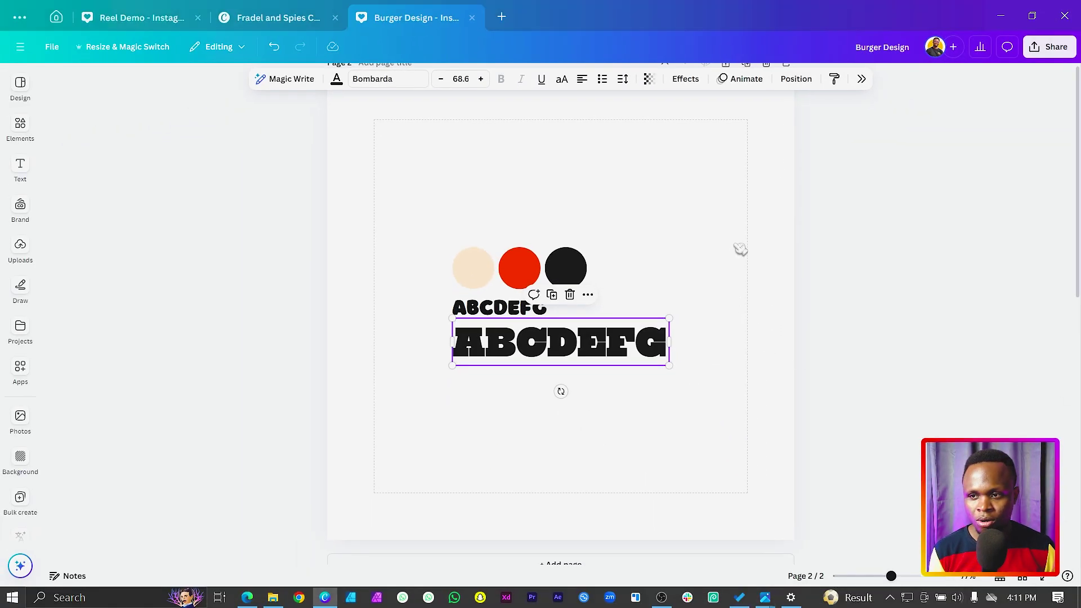
Scale down the swatch circles and both sample texts together, keeping them in the page's upper-right corner
{"action": "left_click_drag", "start_coordinate": [723, 198], "coordinate": [406, 426]}
{"action": "left_click_drag", "start_coordinate": [451, 366], "coordinate": [723, 156]}
Set the page background to the cream document colour
{"action": "left_click", "coordinate": [485, 233]}
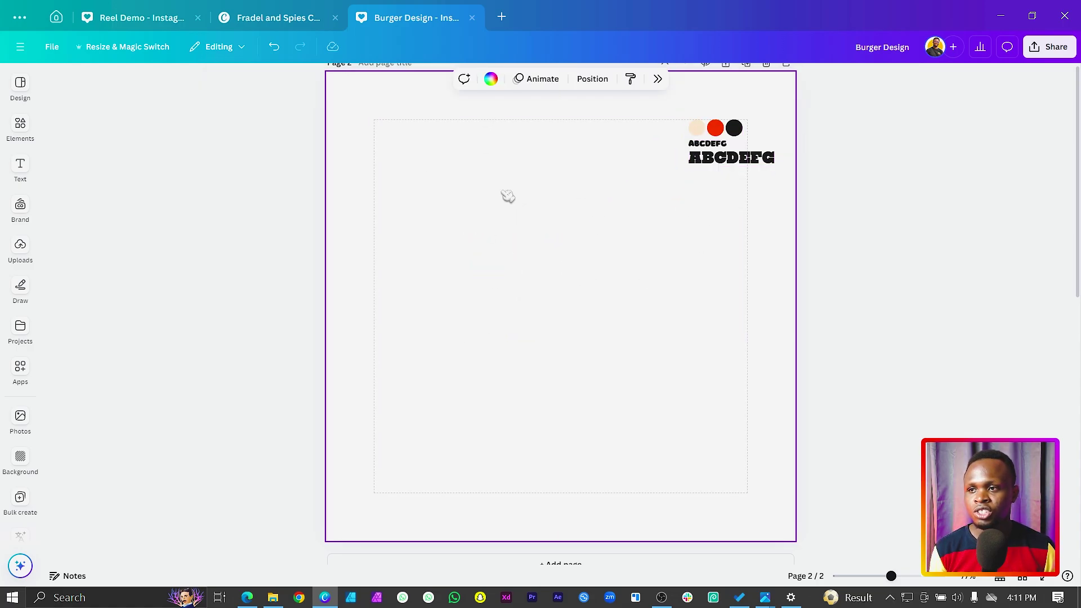
{"action": "left_click", "coordinate": [491, 79]}
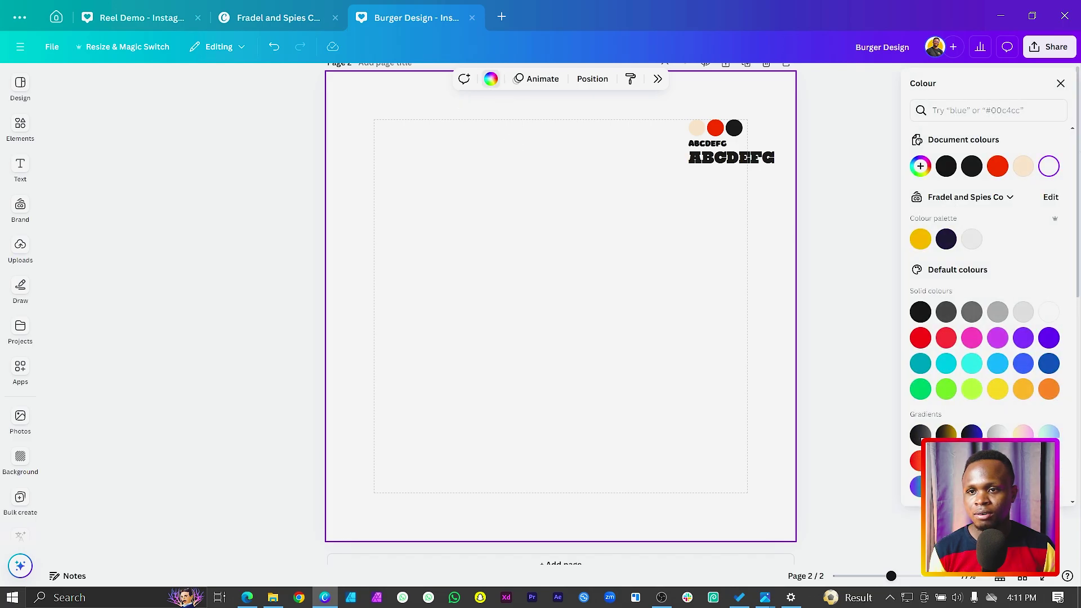
{"action": "left_click", "coordinate": [1021, 167]}
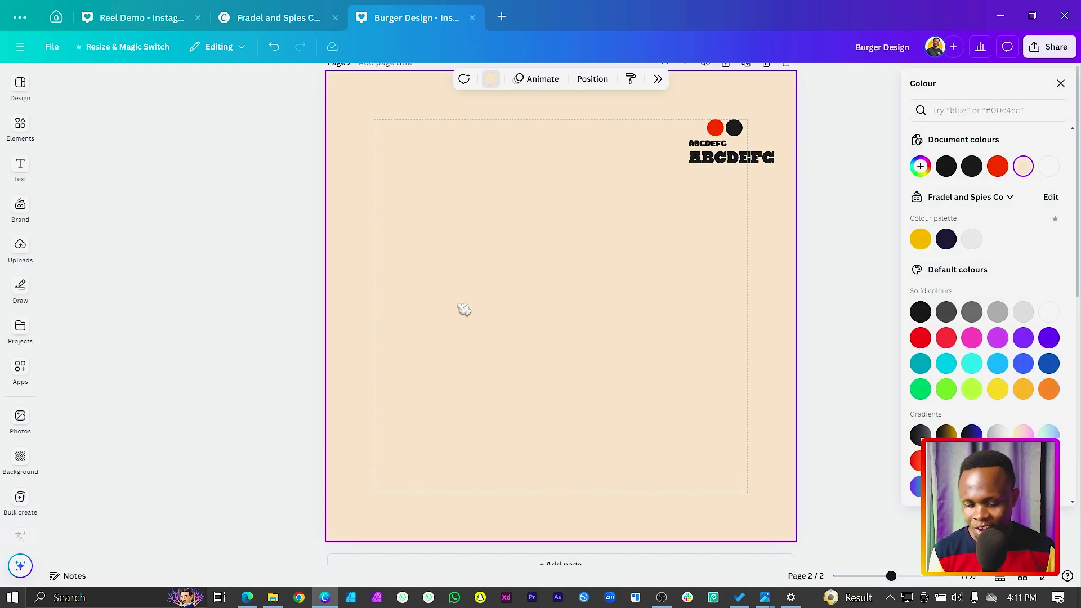
Add a rectangle and stretch it to cover the full height of the page's left half
{"action": "key", "text": "r"}
{"action": "left_click_drag", "start_coordinate": [568, 326], "coordinate": [501, 331]}
{"action": "left_click_drag", "start_coordinate": [491, 377], "coordinate": [458, 545]}
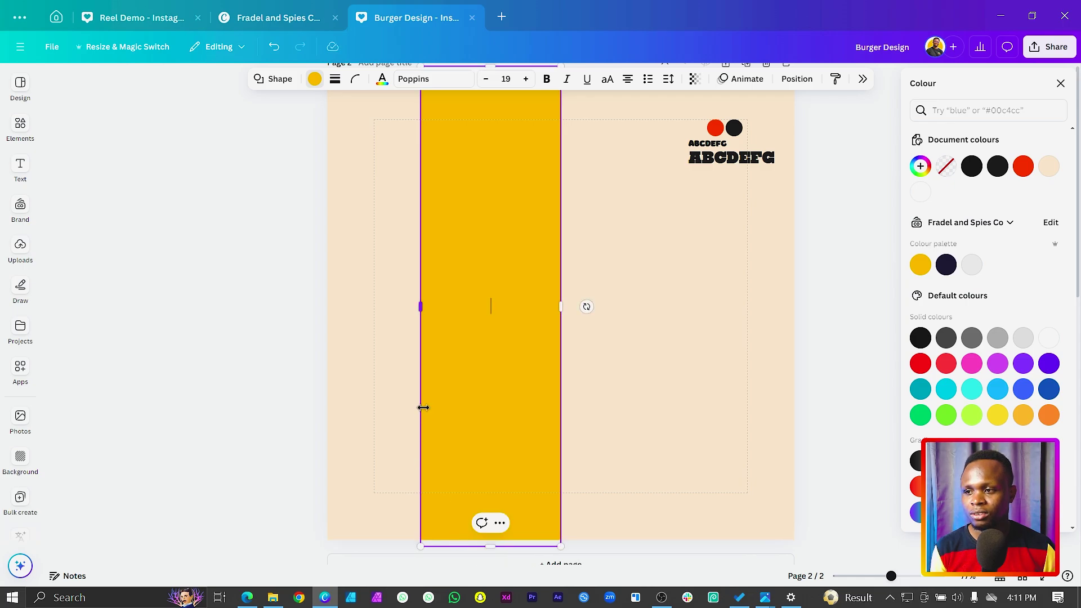
{"action": "left_click_drag", "start_coordinate": [423, 407], "coordinate": [320, 415]}
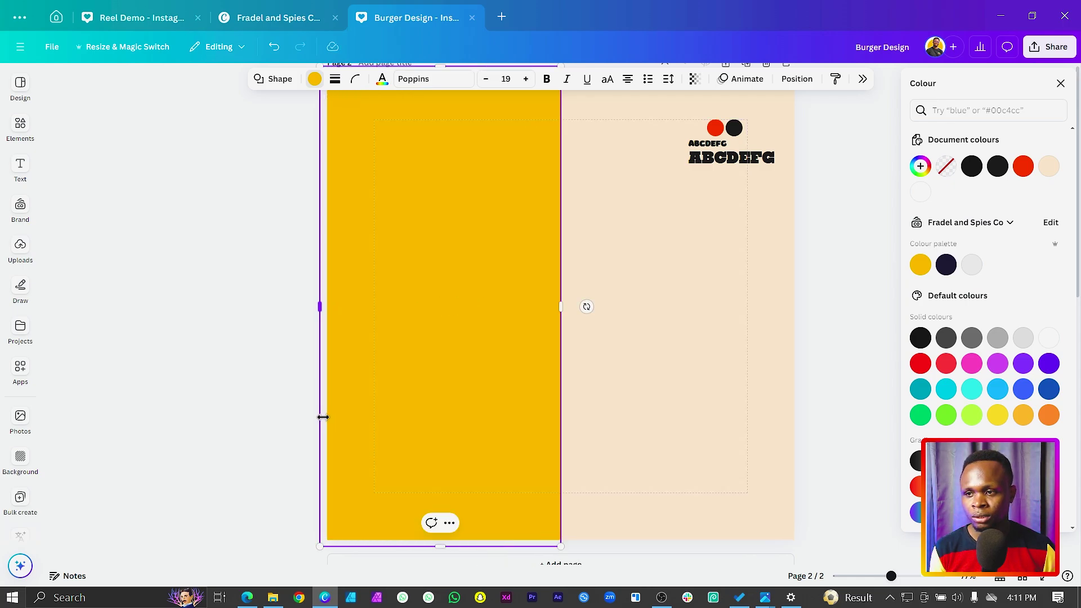
{"action": "left_click", "coordinate": [641, 340]}
Duplicate the rectangle, shorten the copy and fit it into the page's lower-right quarter
{"action": "left_click", "coordinate": [489, 360]}
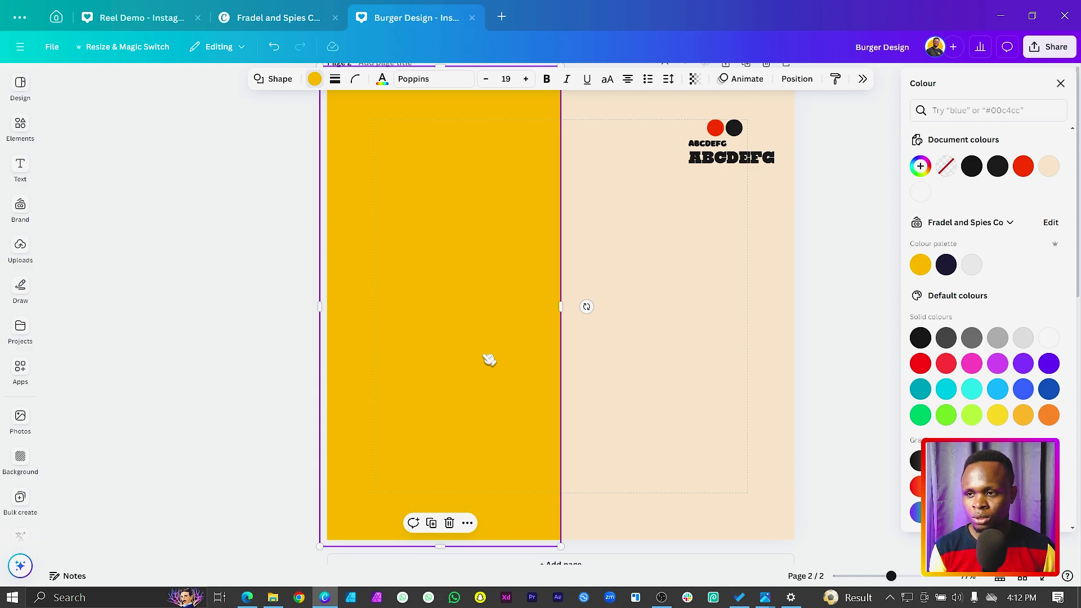
{"action": "key", "text": "ctrl+d"}
{"action": "left_click_drag", "start_coordinate": [506, 371], "coordinate": [545, 304]}
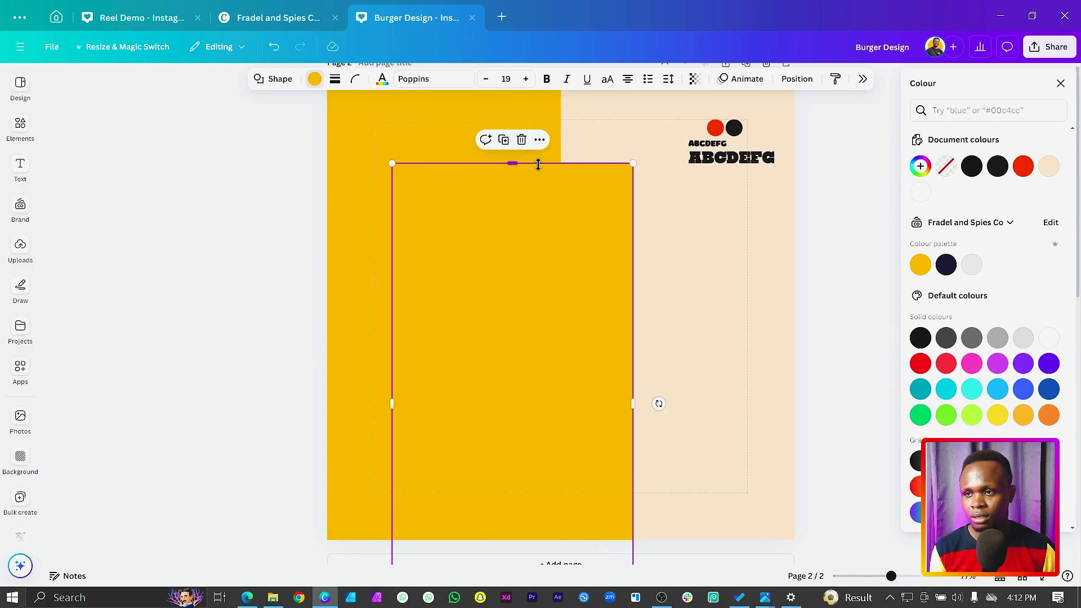
{"action": "left_click_drag", "start_coordinate": [538, 163], "coordinate": [533, 285]}
{"action": "left_click_drag", "start_coordinate": [514, 347], "coordinate": [678, 366]}
{"action": "left_click", "coordinate": [606, 212]}
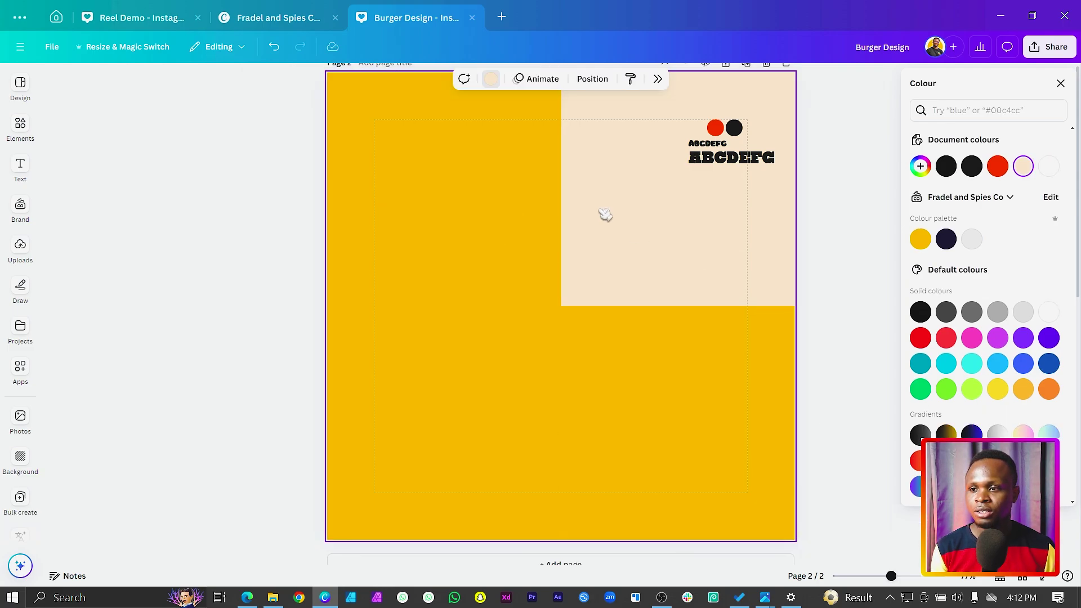
Fill the rectangle on the page's left half with the red document colour of the swatch
{"action": "left_click", "coordinate": [474, 277]}
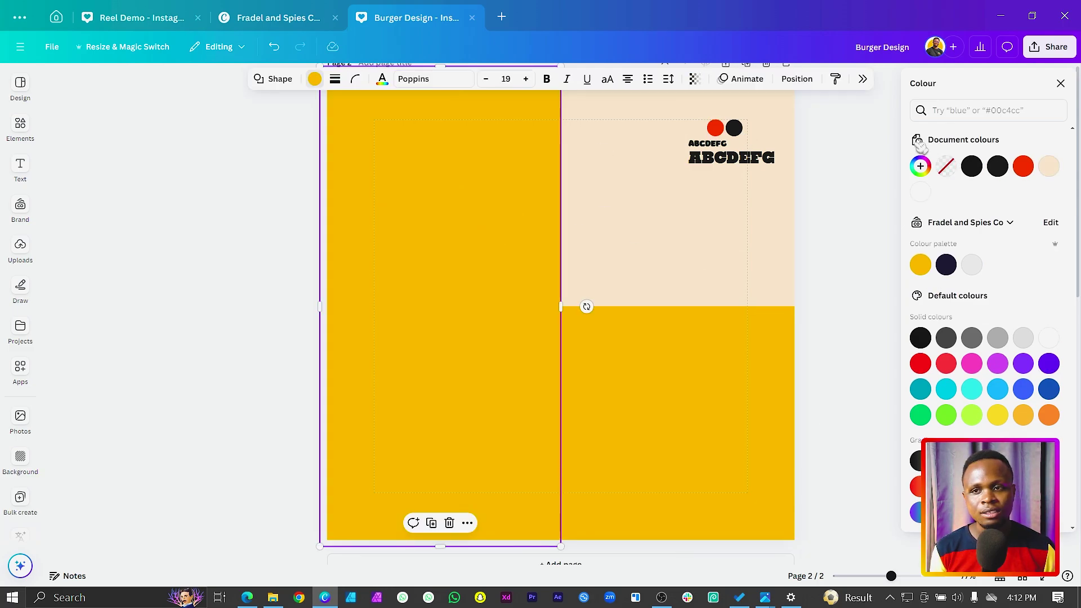
{"action": "left_click", "coordinate": [725, 131]}
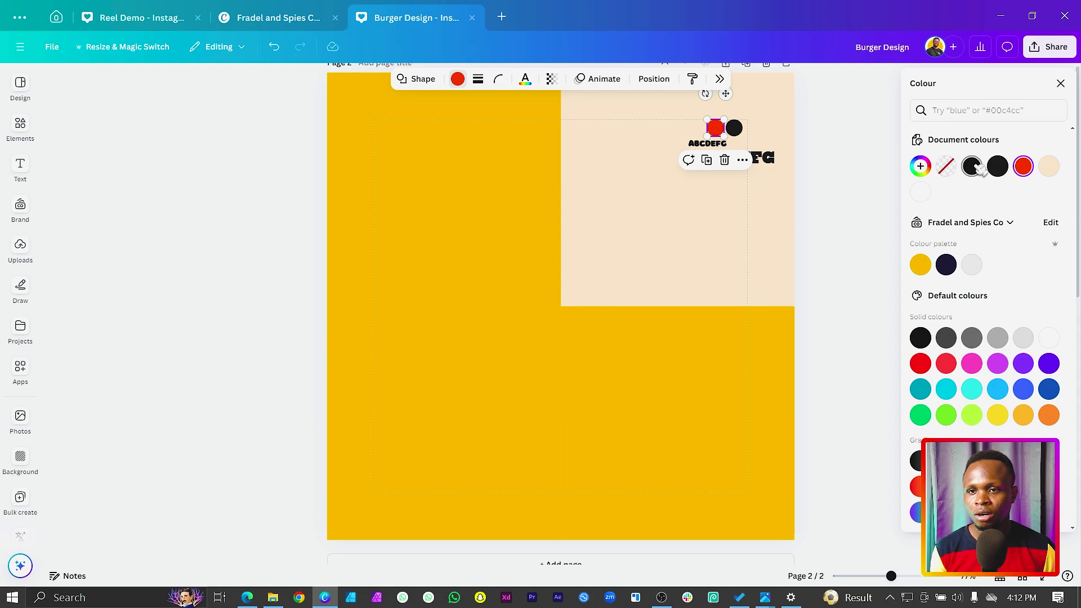
{"action": "left_click", "coordinate": [351, 157]}
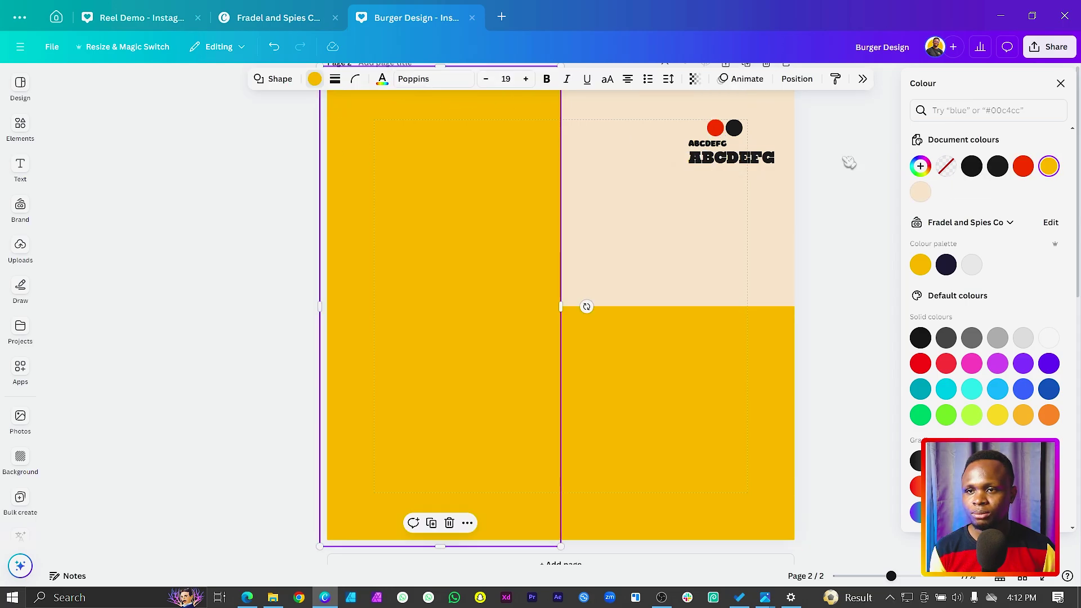
{"action": "left_click", "coordinate": [1023, 166]}
Fill the lower-right rectangle with the same black document colour as the black swatch circle
{"action": "left_click", "coordinate": [782, 416]}
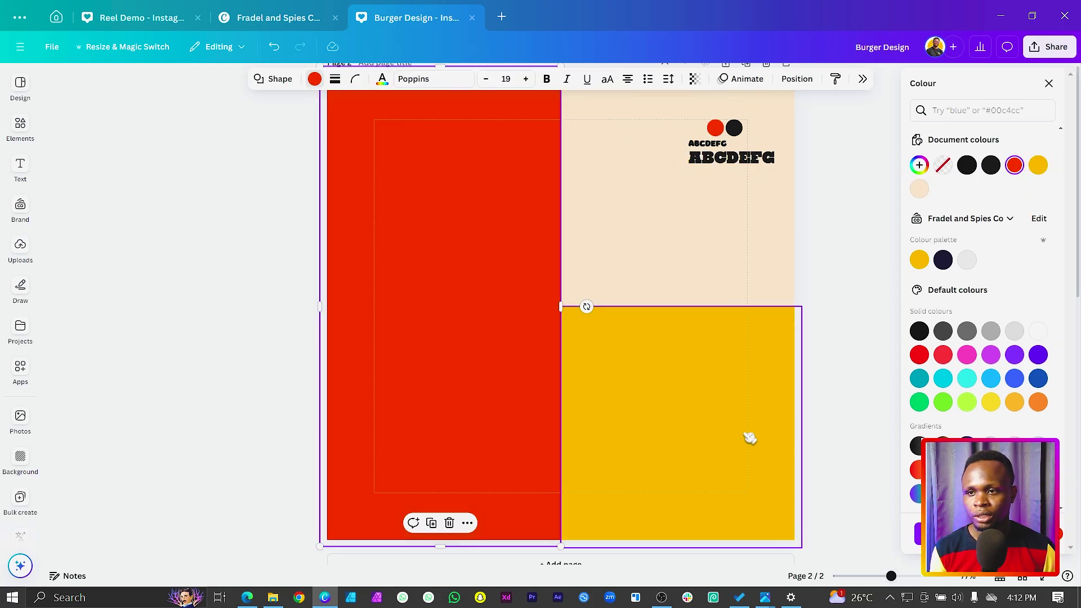
{"action": "left_click", "coordinate": [734, 128]}
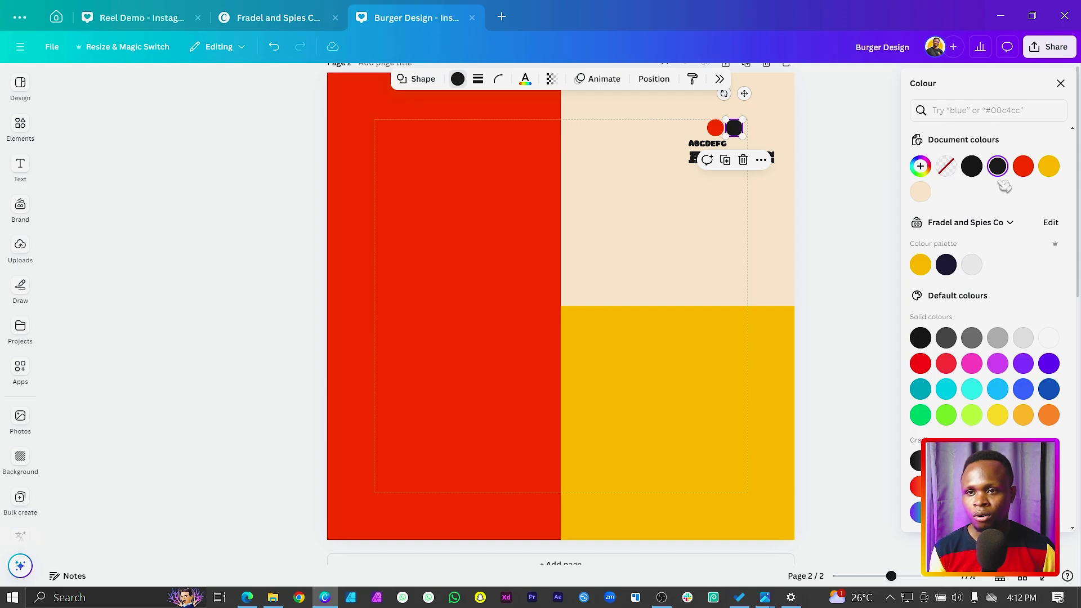
{"action": "left_click", "coordinate": [704, 420]}
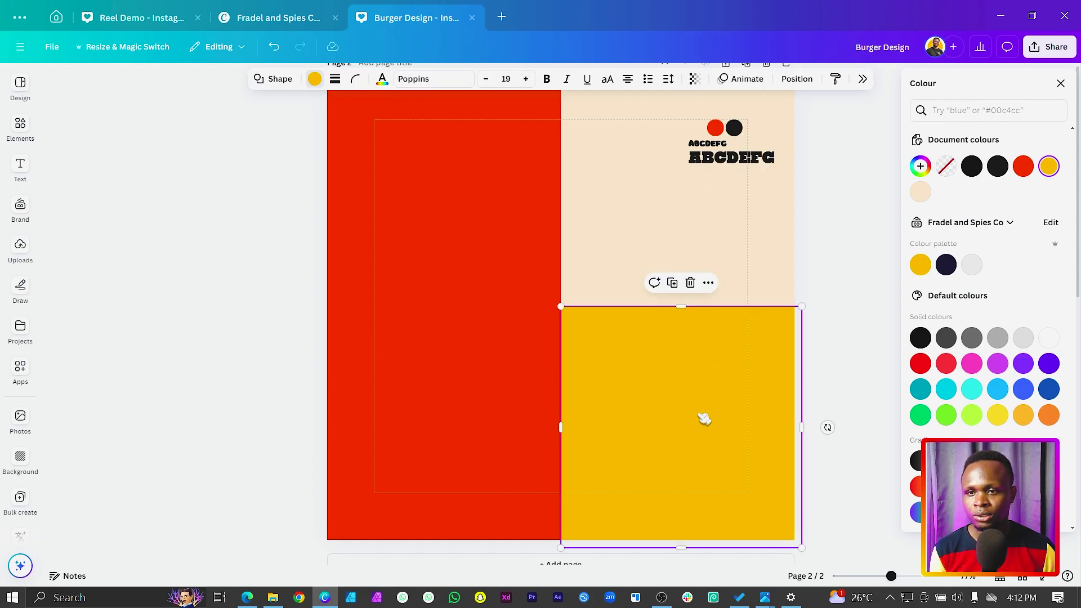
{"action": "left_click", "coordinate": [997, 166]}
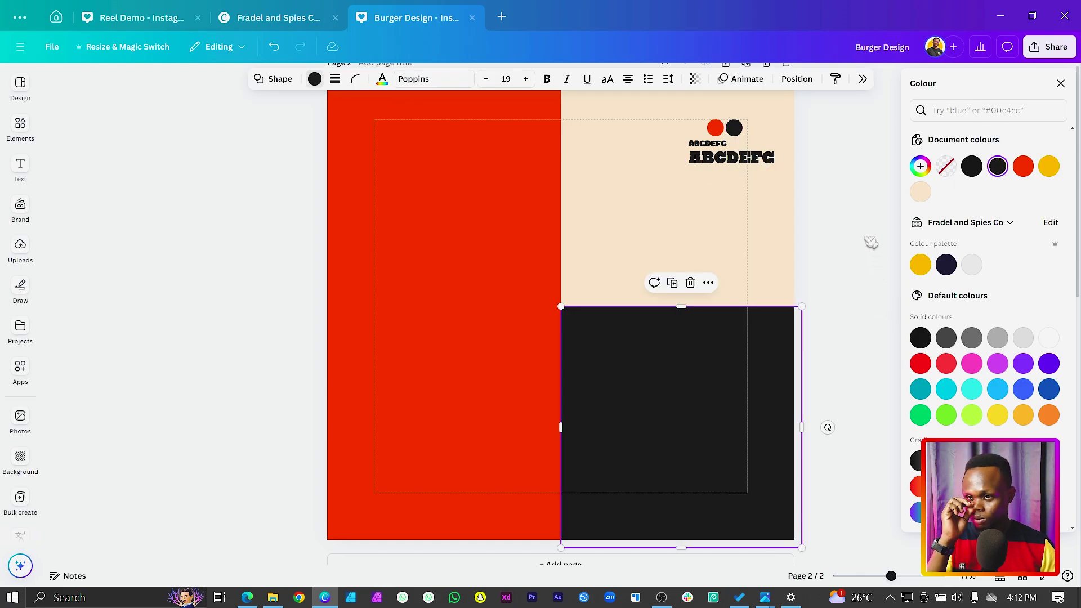
Delete the colour swatch circles from the page's upper-right area
{"action": "left_click_drag", "start_coordinate": [814, 105], "coordinate": [665, 137]}
{"action": "key", "text": "Delete"}
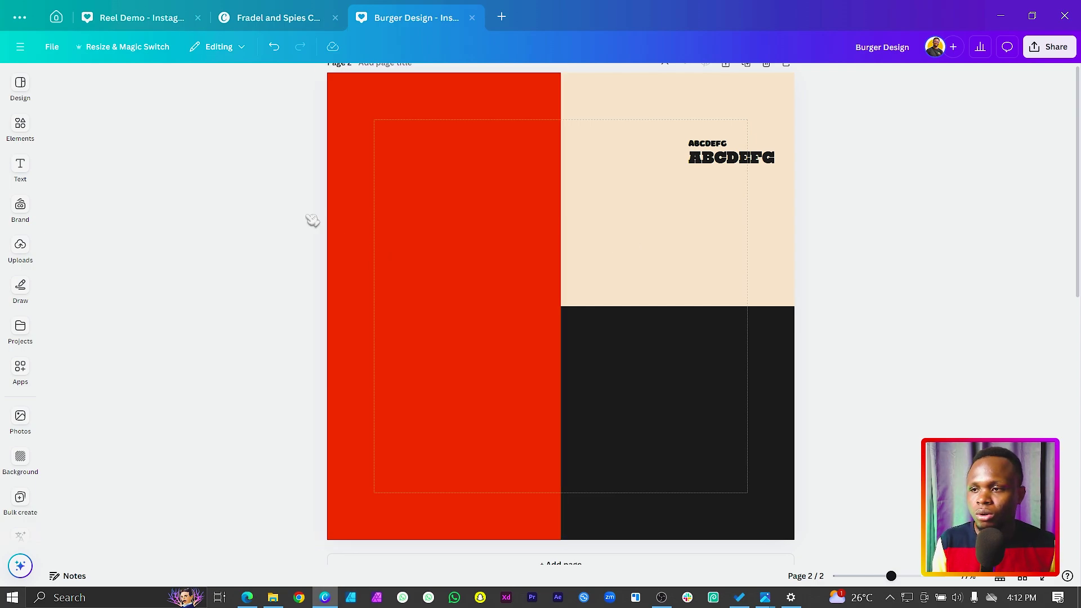
Move the Bombarda sample text to the top of the red block and colour it cream
{"action": "left_click_drag", "start_coordinate": [754, 161], "coordinate": [421, 145]}
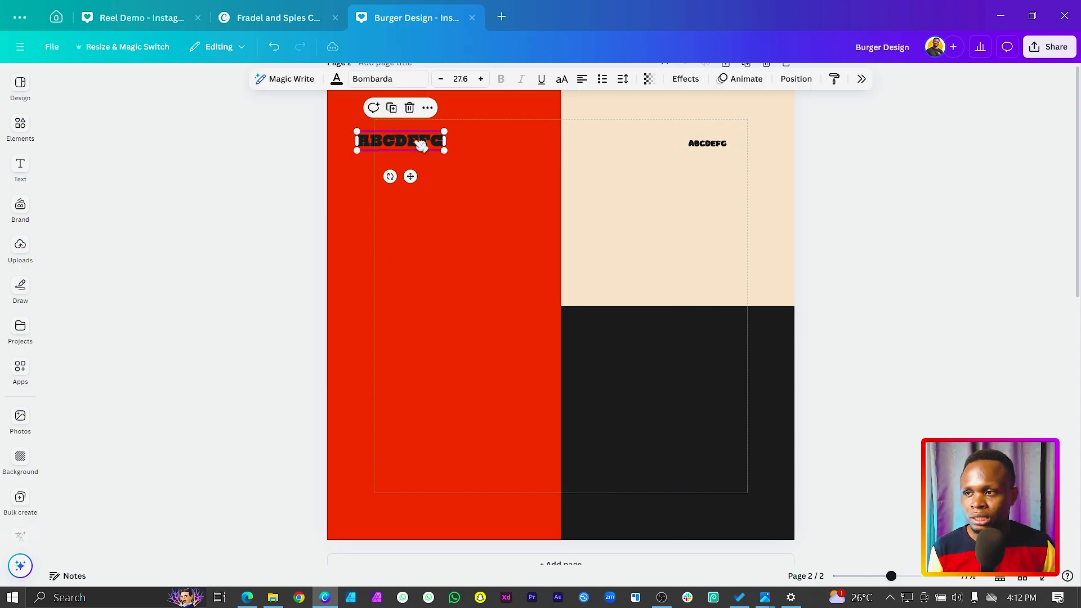
{"action": "left_click", "coordinate": [336, 78]}
{"action": "left_click", "coordinate": [1023, 166]}
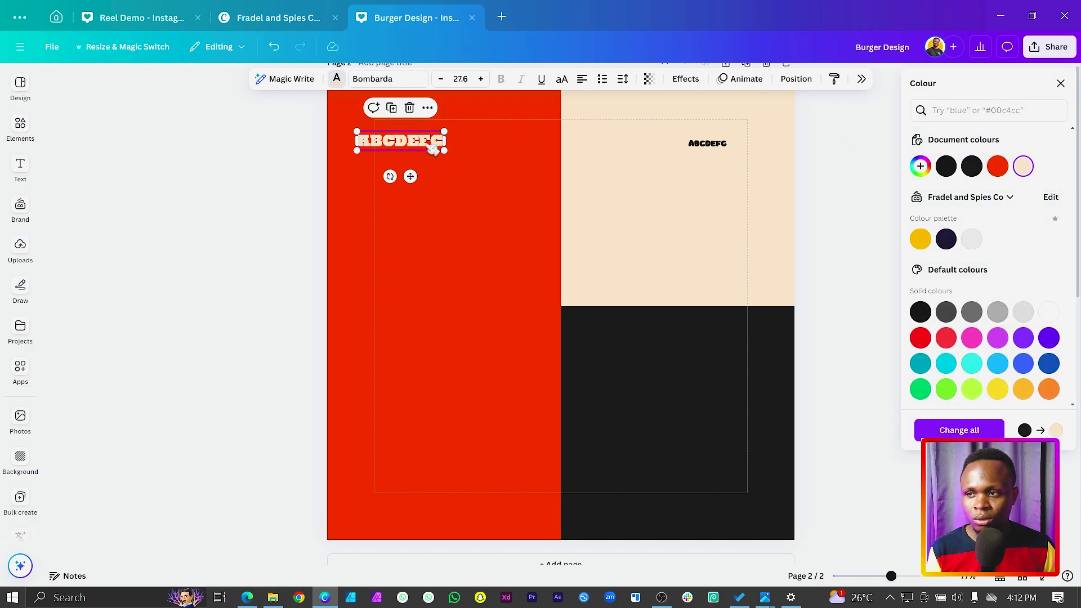
Replace the cream sample text with "burger" and set it in uppercase
{"action": "double_click", "coordinate": [426, 145]}
{"action": "type", "text": "burger"}
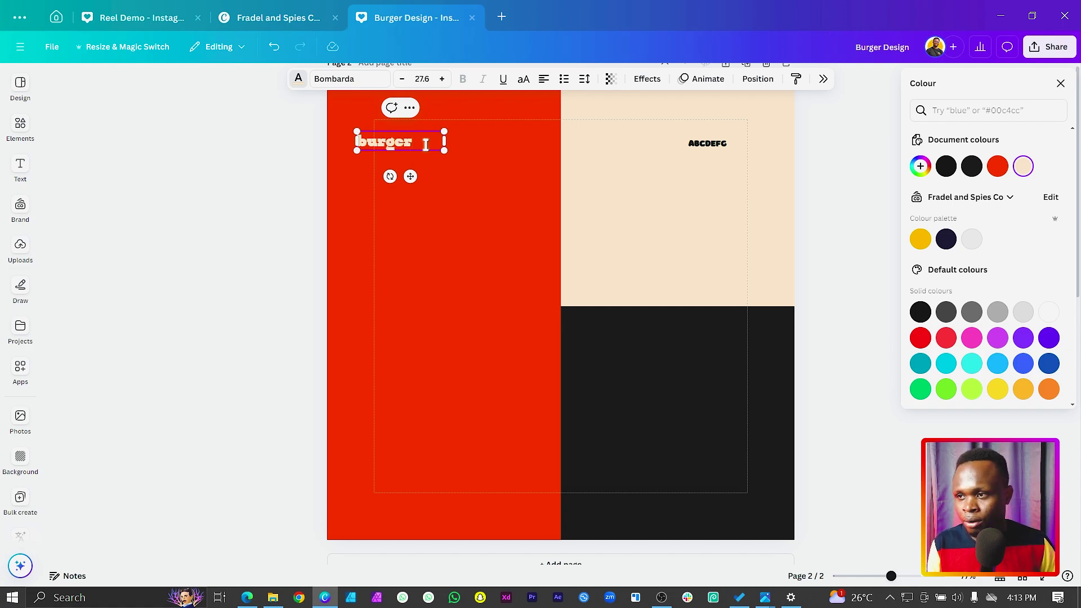
{"action": "key", "text": "ctrl+a"}
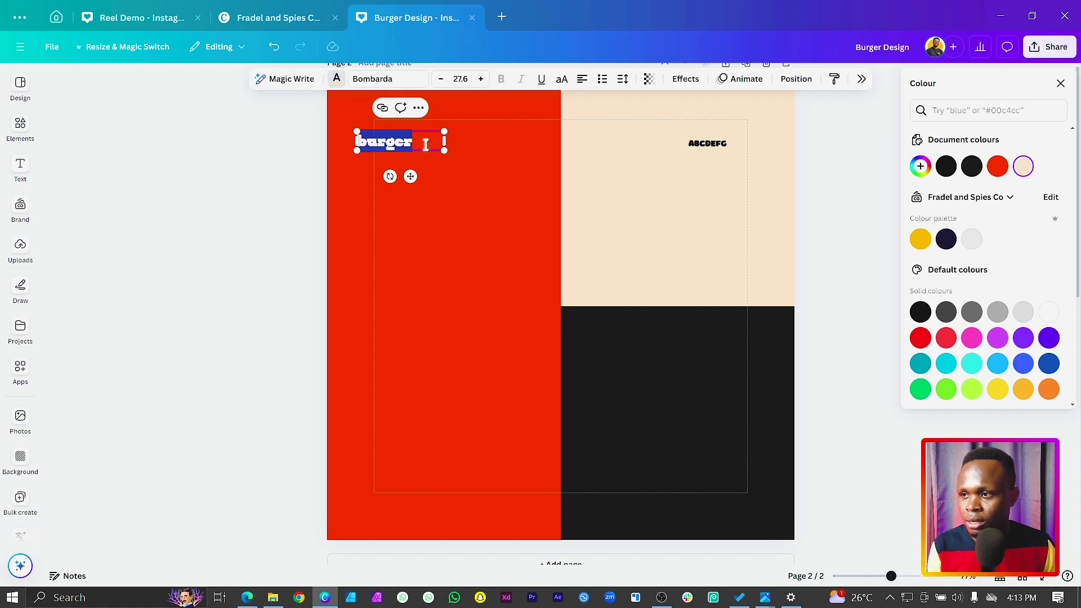
{"action": "left_click", "coordinate": [562, 79]}
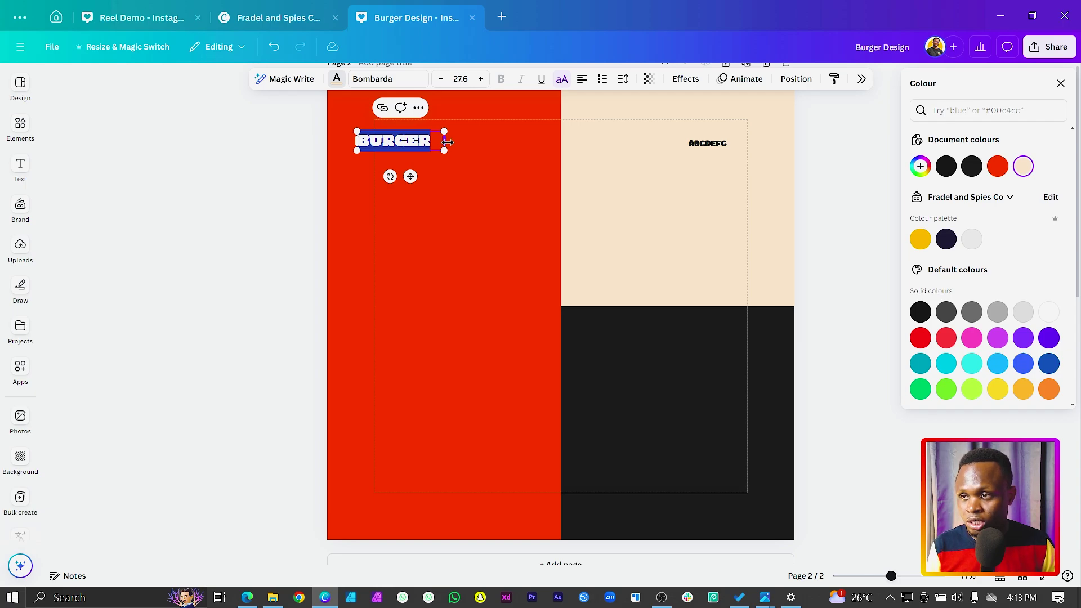
Enlarge the BURGER text to size 82, centred, so it spans the width of the red block near its top
{"action": "left_click_drag", "start_coordinate": [444, 150], "coordinate": [550, 231]}
{"action": "left_click_drag", "start_coordinate": [358, 131], "coordinate": [317, 120]}
{"action": "left_click_drag", "start_coordinate": [563, 120], "coordinate": [574, 116]}
{"action": "left_click", "coordinate": [599, 229]}
{"action": "left_click", "coordinate": [431, 144]}
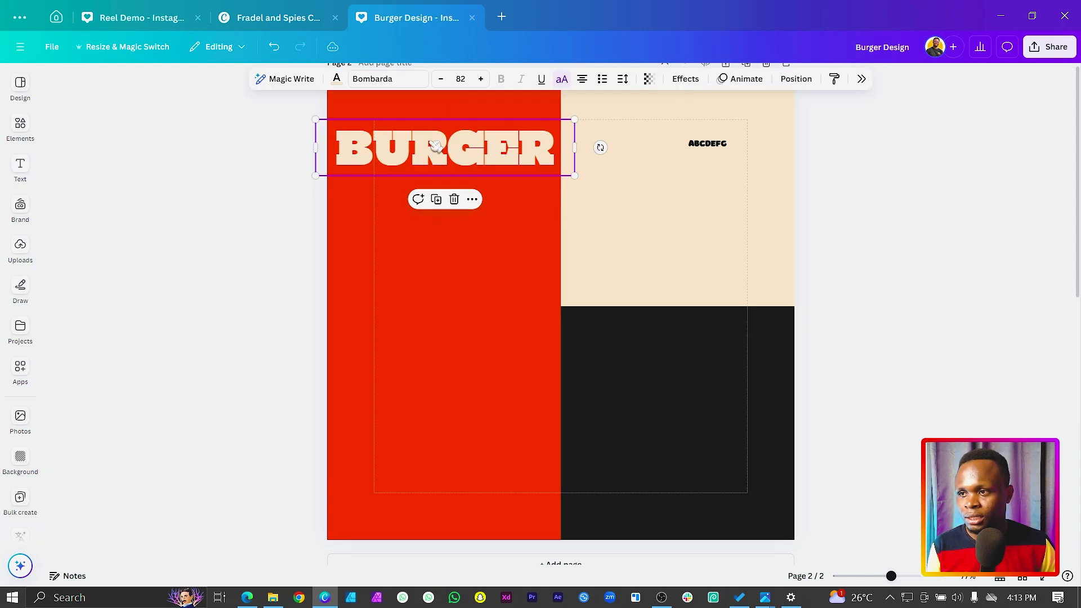
{"action": "mouse_move", "coordinate": [431, 144]}
{"action": "left_mouse_down"}
{"action": "mouse_move", "coordinate": [426, 97]}
{"action": "mouse_move", "coordinate": [423, 141]}
{"action": "left_mouse_up"}
Duplicate the BURGER text in evenly spaced rows down the page until they fill the red block
{"action": "key", "text": "ctrl+d"}
{"action": "key", "text": "ctrl+d"}
{"action": "key", "text": "ctrl+d"}
{"action": "key", "text": "ctrl+d"}
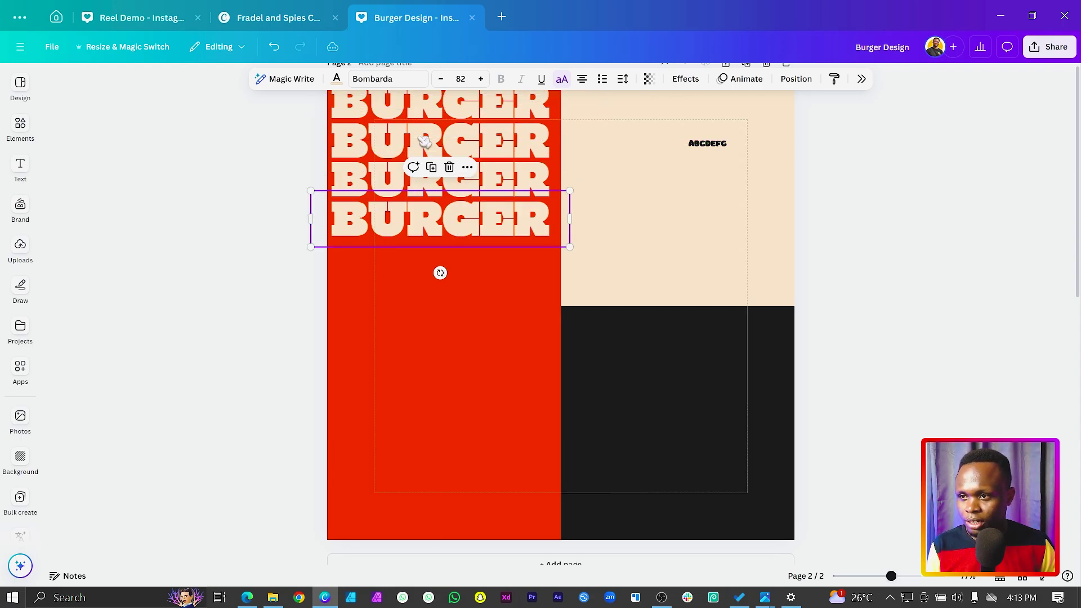
{"action": "key", "text": "ctrl+d"}
{"action": "key", "text": "ctrl+d"}
{"action": "key", "text": "ctrl+d"}
{"action": "key", "text": "ctrl+d"}
{"action": "key", "text": "ctrl+d"}
{"action": "key", "text": "ctrl+d"}
{"action": "key", "text": "ctrl+d"}
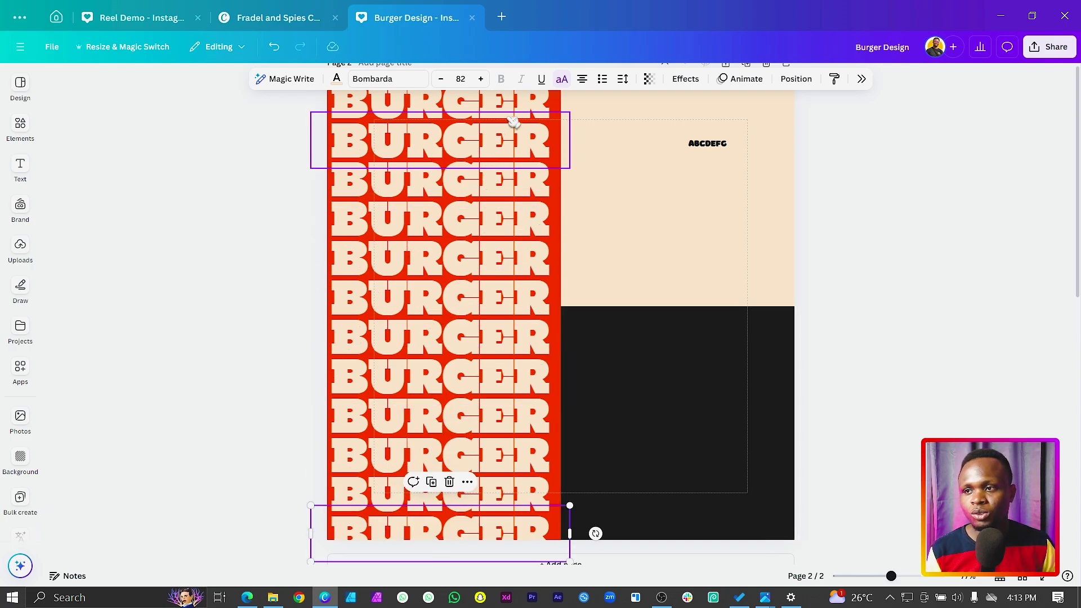
Rotate every second BURGER row in the red block by 180° so upright and upside-down rows alternate
{"action": "left_click", "coordinate": [531, 145]}
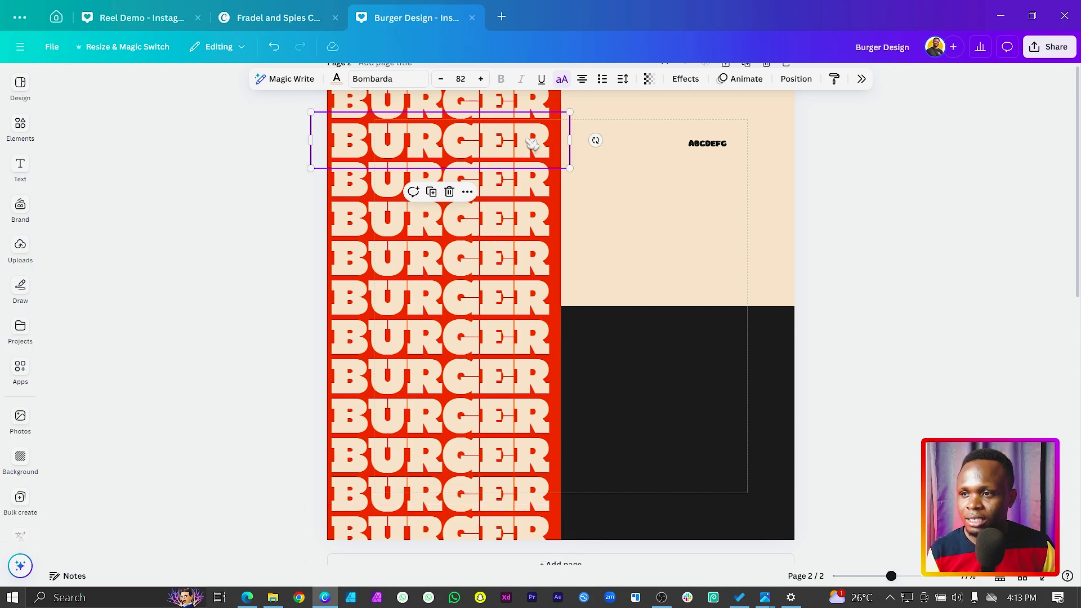
{"action": "left_click", "coordinate": [514, 225], "text": "shift"}
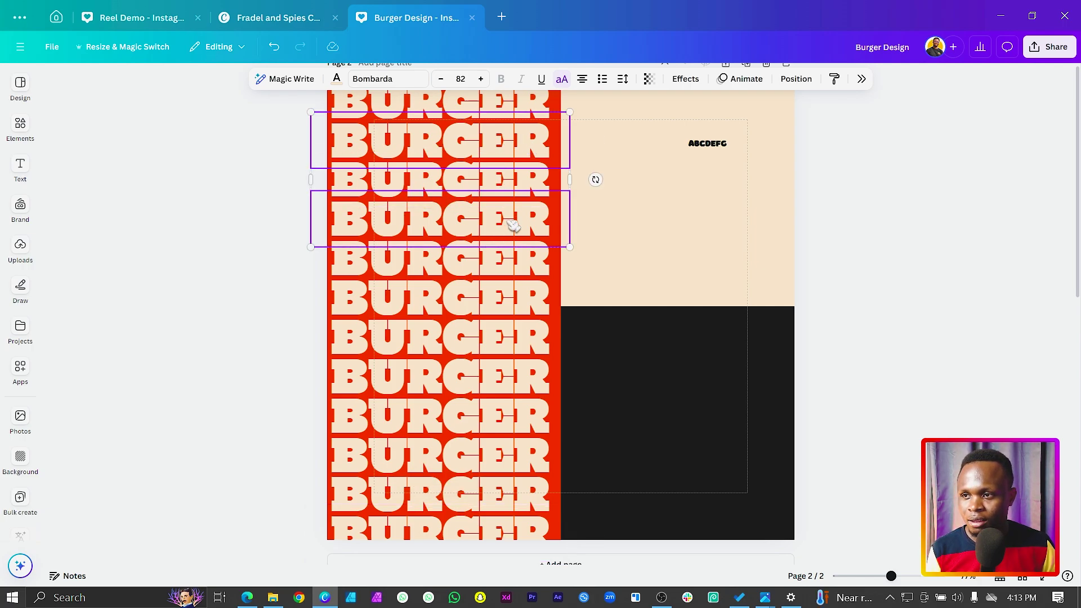
{"action": "left_click", "coordinate": [513, 295], "text": "shift"}
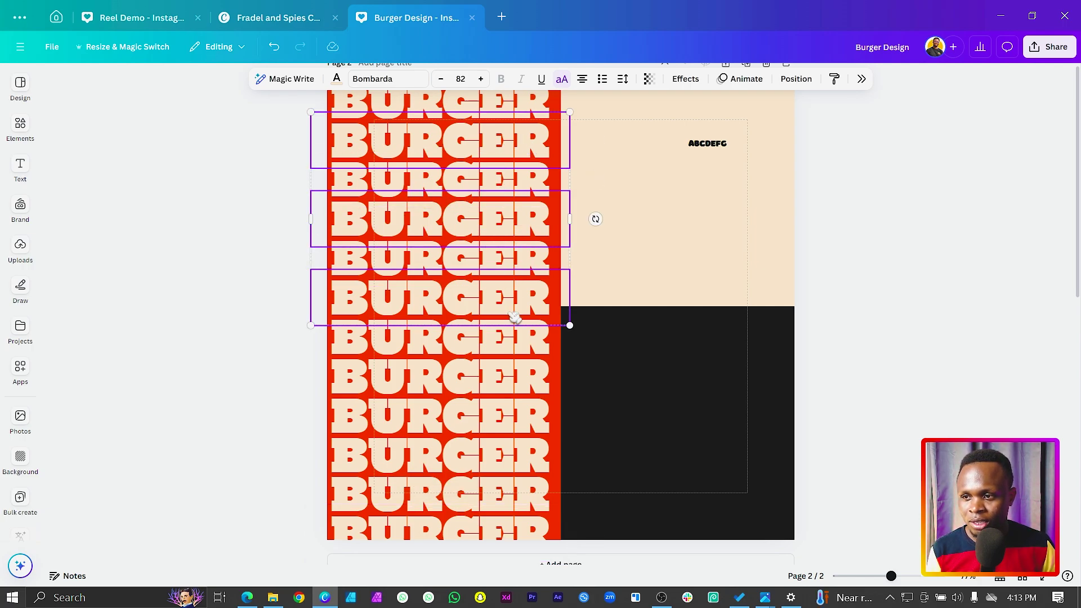
{"action": "left_click", "coordinate": [521, 375], "text": "shift"}
{"action": "left_click", "coordinate": [519, 454], "text": "shift"}
{"action": "left_click", "coordinate": [506, 535], "text": "shift"}
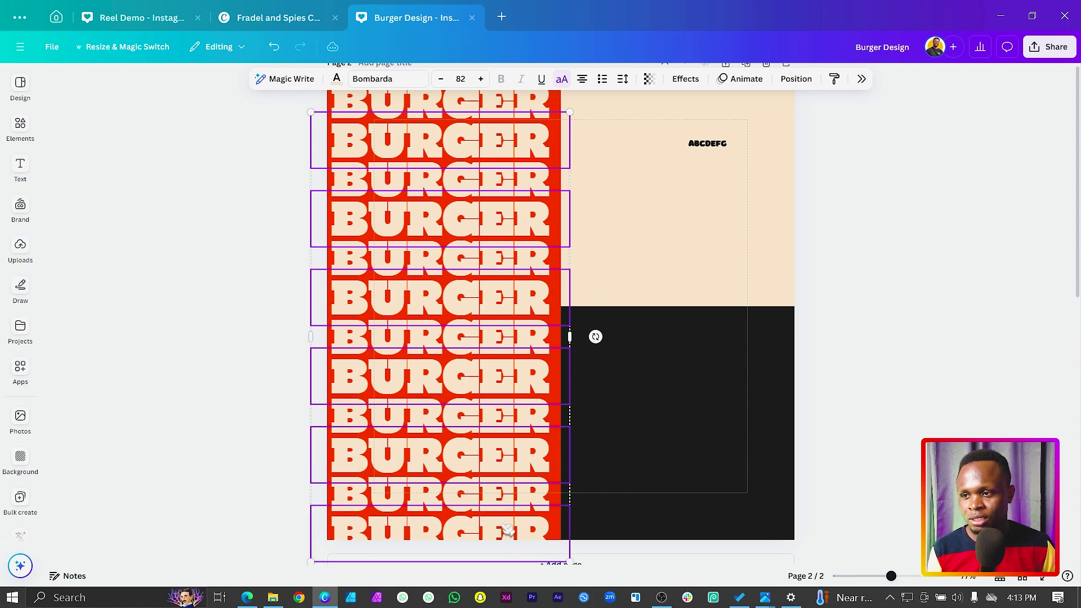
{"action": "left_click", "coordinate": [810, 80]}
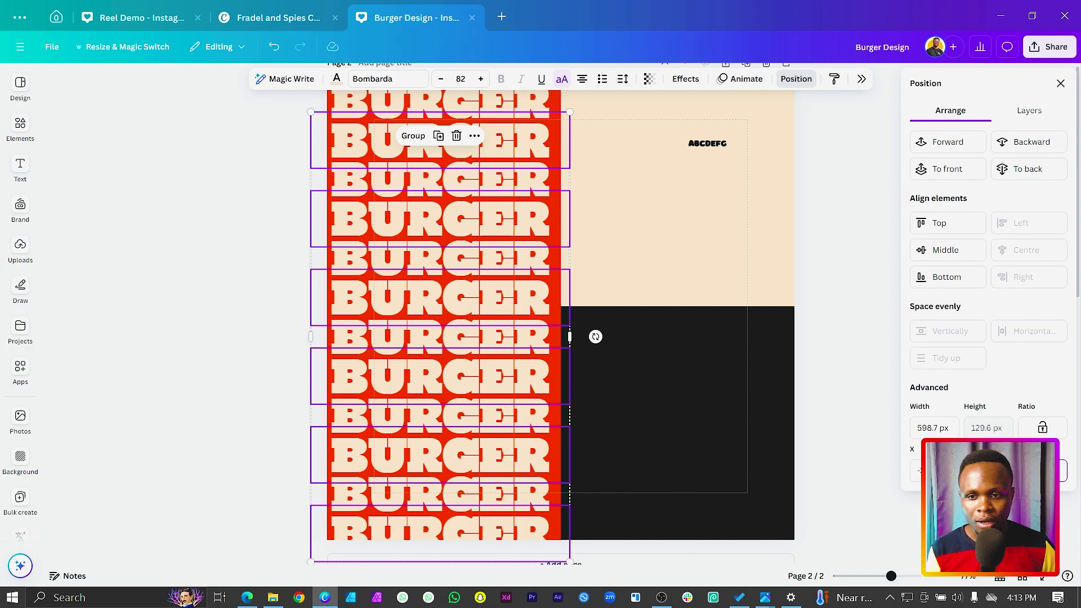
{"action": "key", "text": "shift+h"}
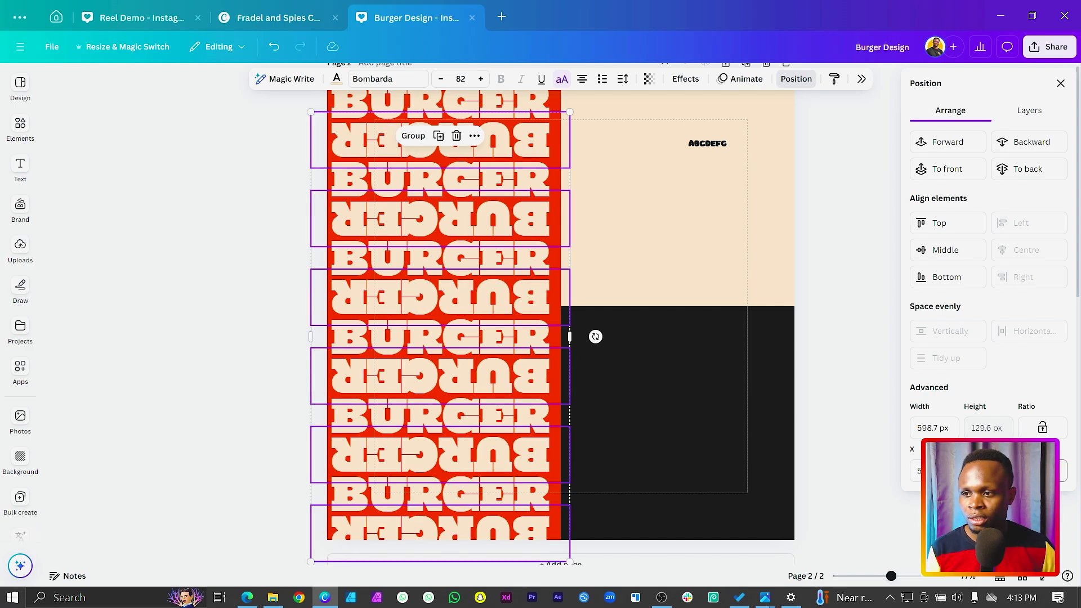
{"action": "left_click", "coordinate": [738, 212]}
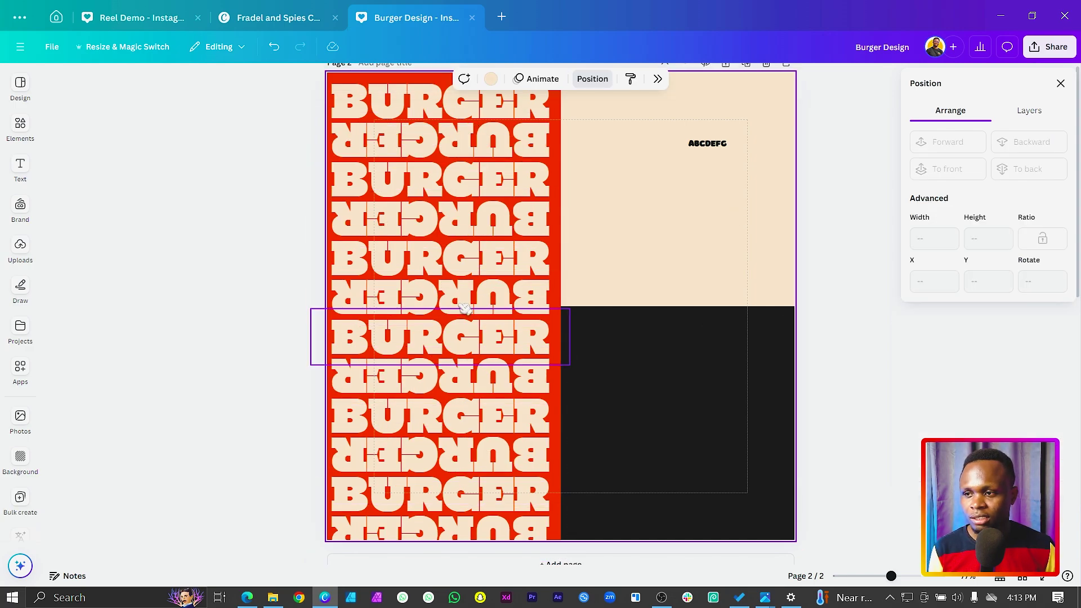
{"action": "left_click", "coordinate": [397, 302]}
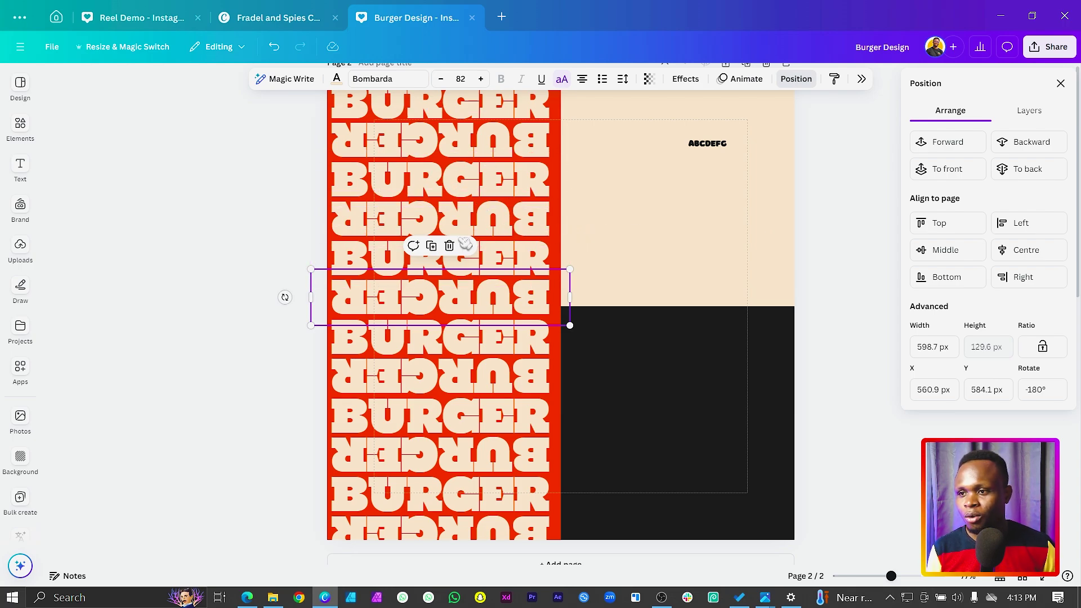
{"action": "left_click", "coordinate": [708, 225]}
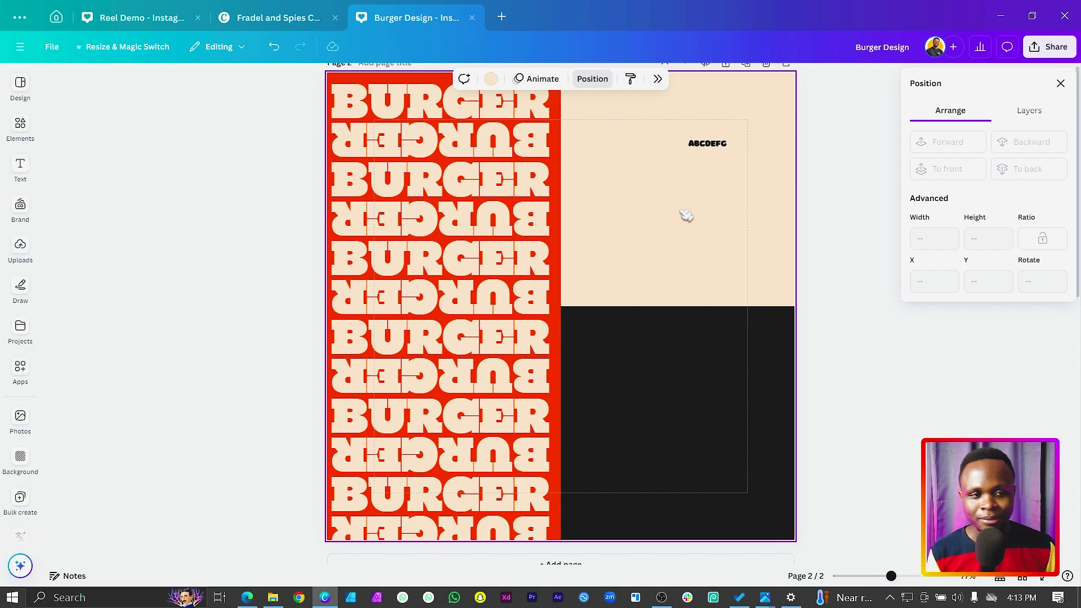
Turn the ABCDEFG sample text into an enlarged one-line ENJOY OUR heading in the upper-left part of the cream block
{"action": "left_click_drag", "start_coordinate": [711, 145], "coordinate": [647, 136]}
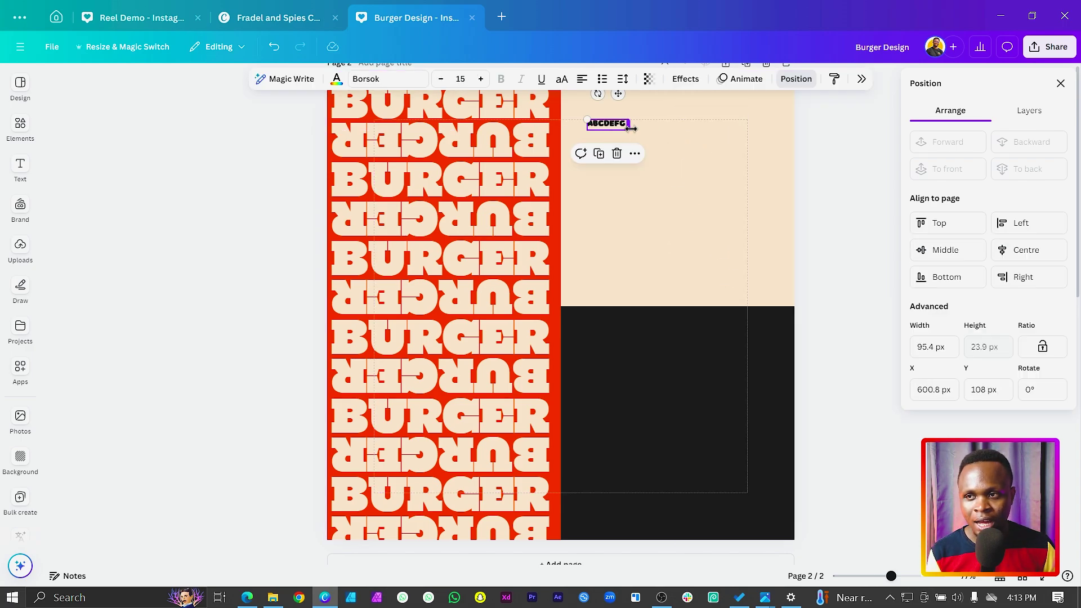
{"action": "left_click_drag", "start_coordinate": [630, 131], "coordinate": [682, 156]}
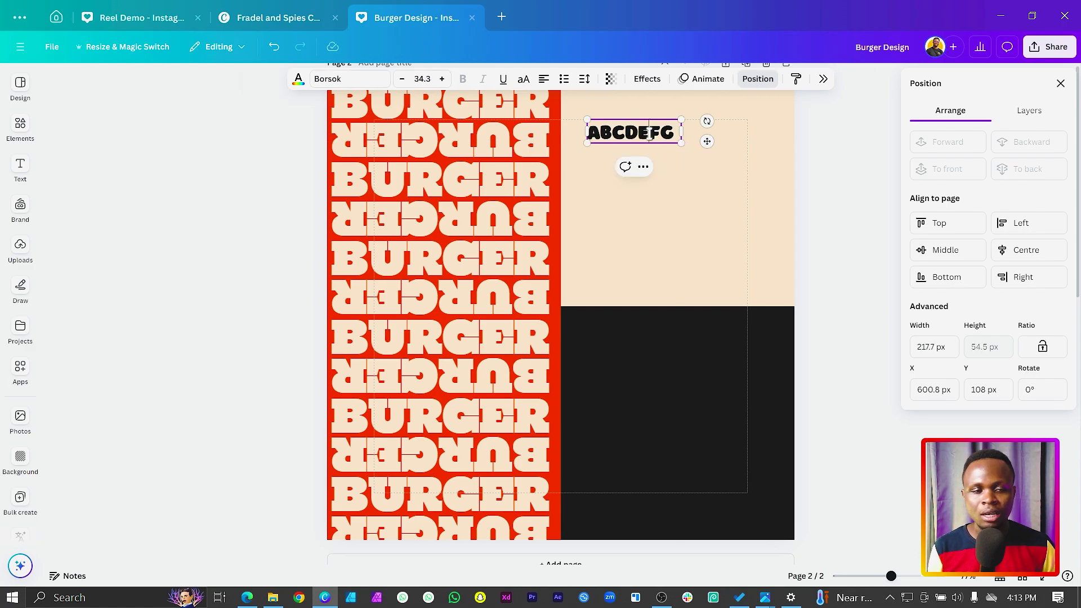
{"action": "double_click", "coordinate": [650, 133]}
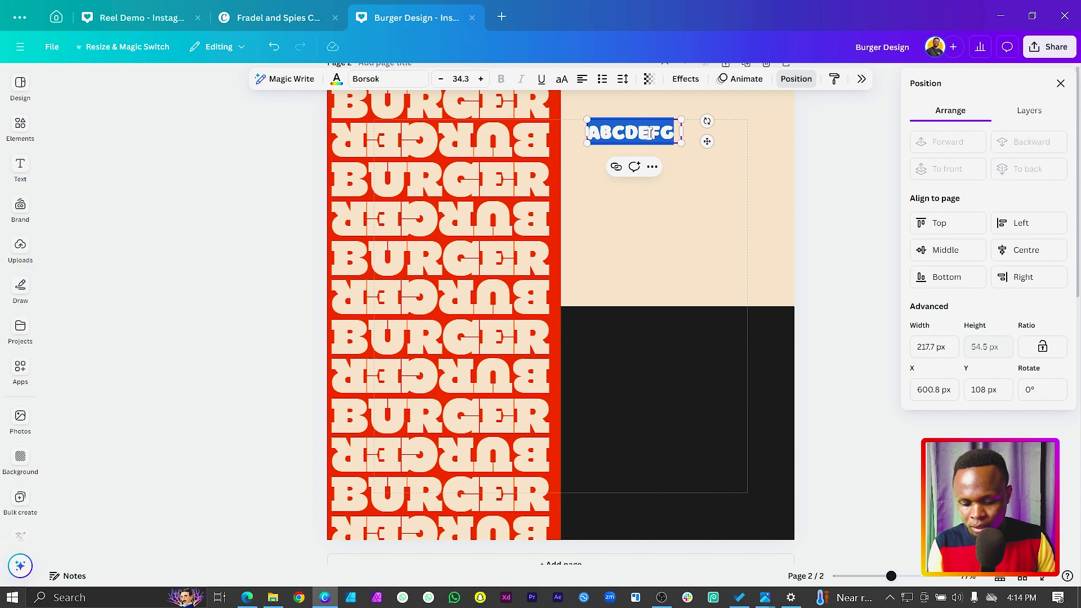
{"action": "type", "text": "ENJOY OUR"}
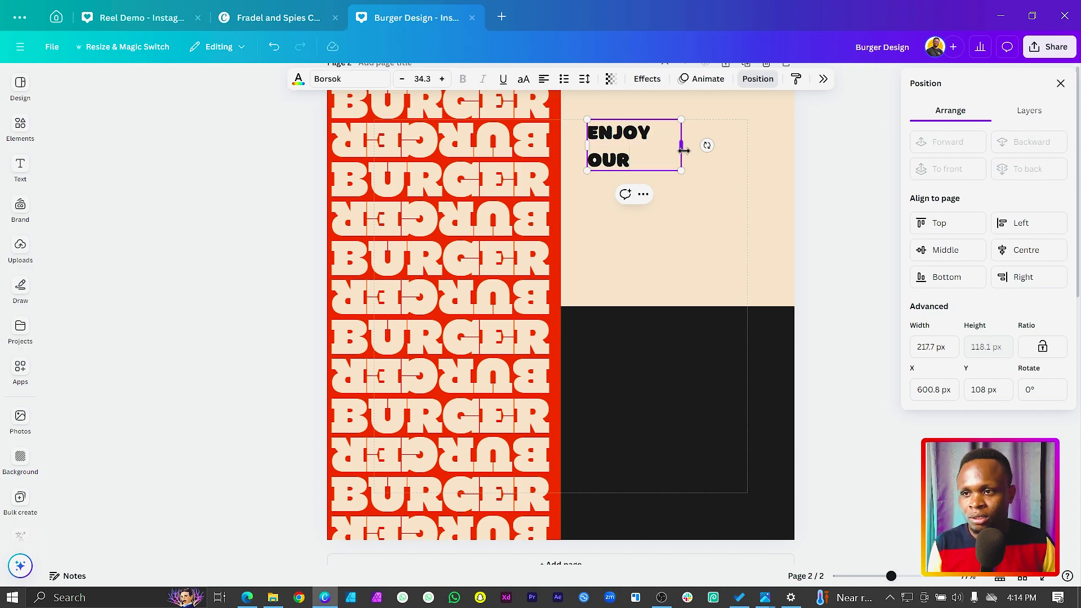
{"action": "left_click_drag", "start_coordinate": [684, 150], "coordinate": [707, 149]}
{"action": "left_click", "coordinate": [705, 157]}
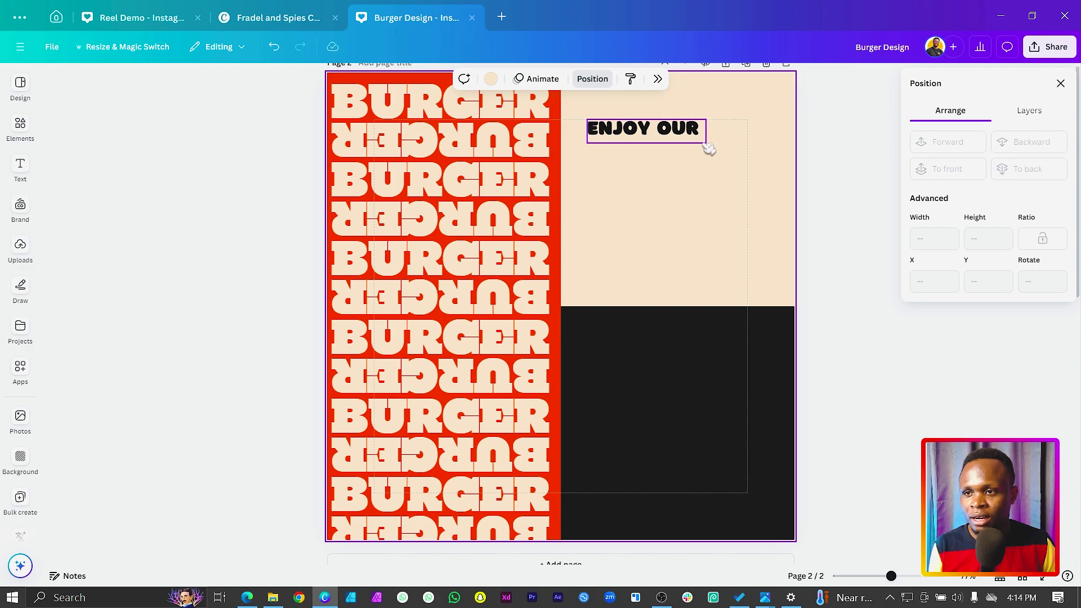
Reduce ENJOY OUR to size 27.1 and add a copy directly below it reading FLAVOURFUL on one line
{"action": "left_click", "coordinate": [706, 143]}
{"action": "left_click_drag", "start_coordinate": [705, 143], "coordinate": [631, 148]}
{"action": "left_click", "coordinate": [673, 176]}
{"action": "left_click", "coordinate": [636, 137]}
{"action": "double_click", "coordinate": [631, 148]}
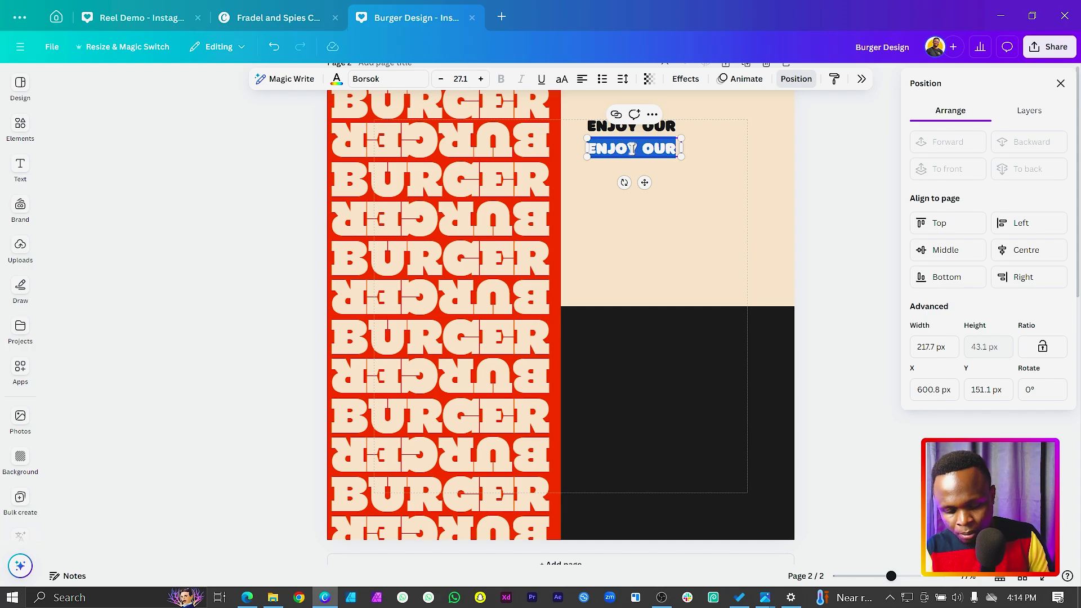
{"action": "type", "text": "FLAVOUR"}
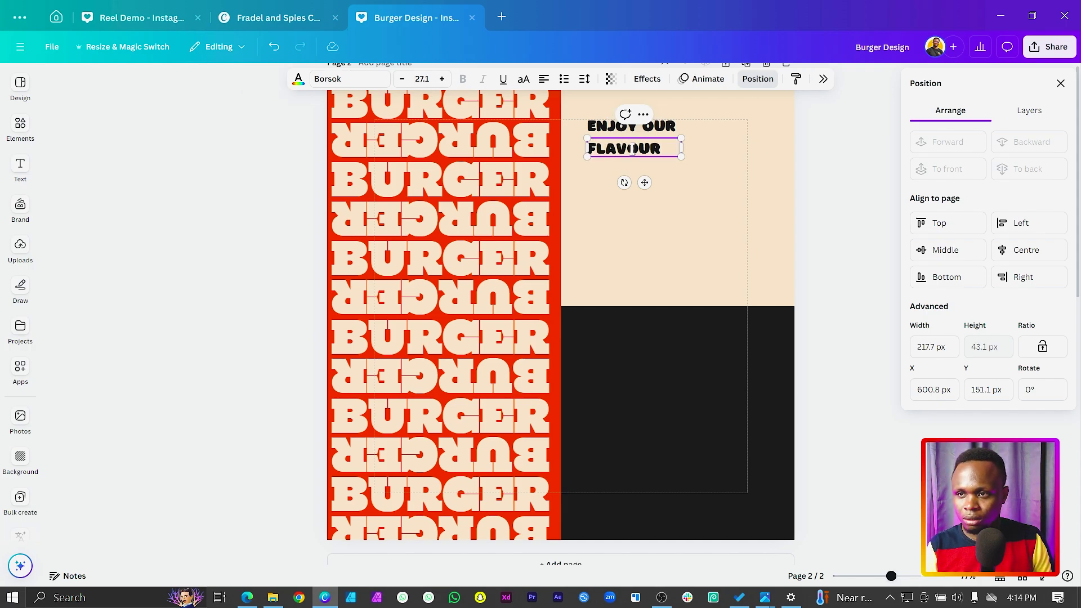
{"action": "type", "text": "FU"}
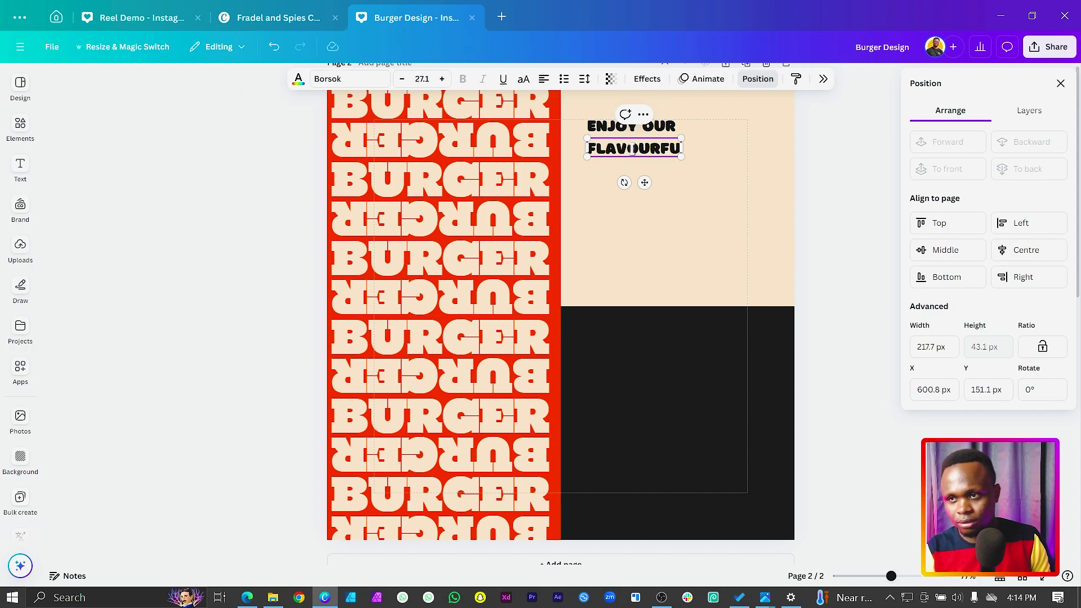
{"action": "type", "text": "L"}
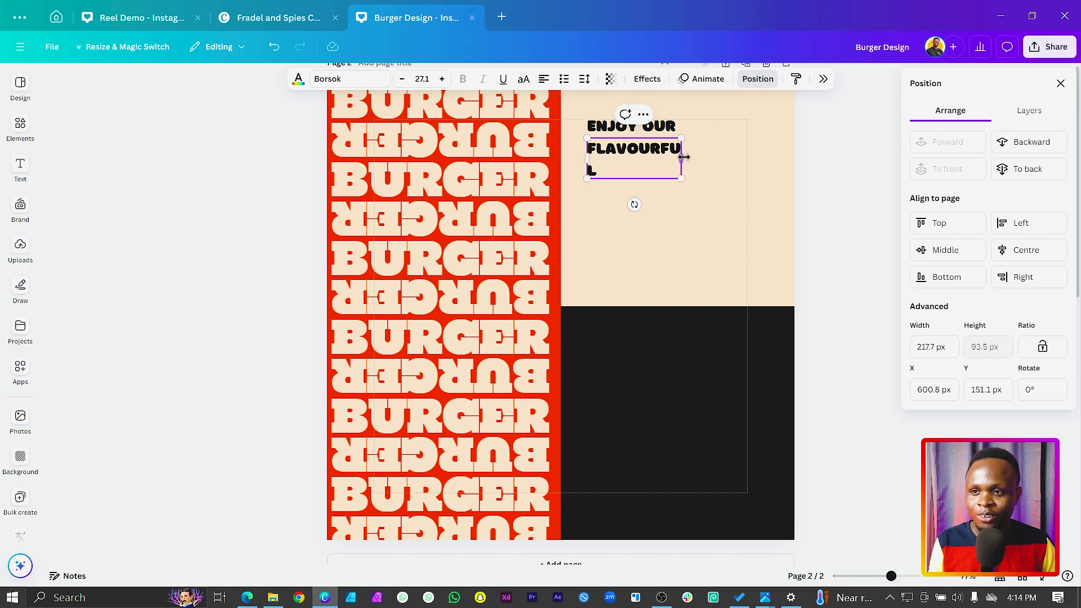
{"action": "left_click_drag", "start_coordinate": [686, 157], "coordinate": [694, 157]}
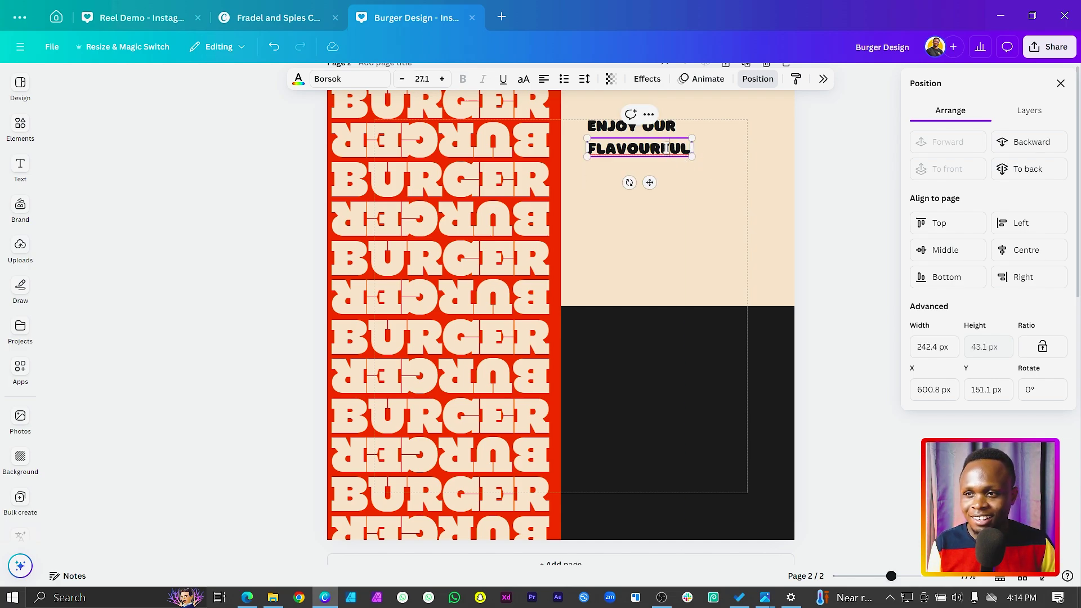
Correct FLAVOURFUL to the suggested spelling FLAVORFUL and enlarge it to size 46.3, reaching the page's right margin guide
{"action": "right_click", "coordinate": [666, 148]}
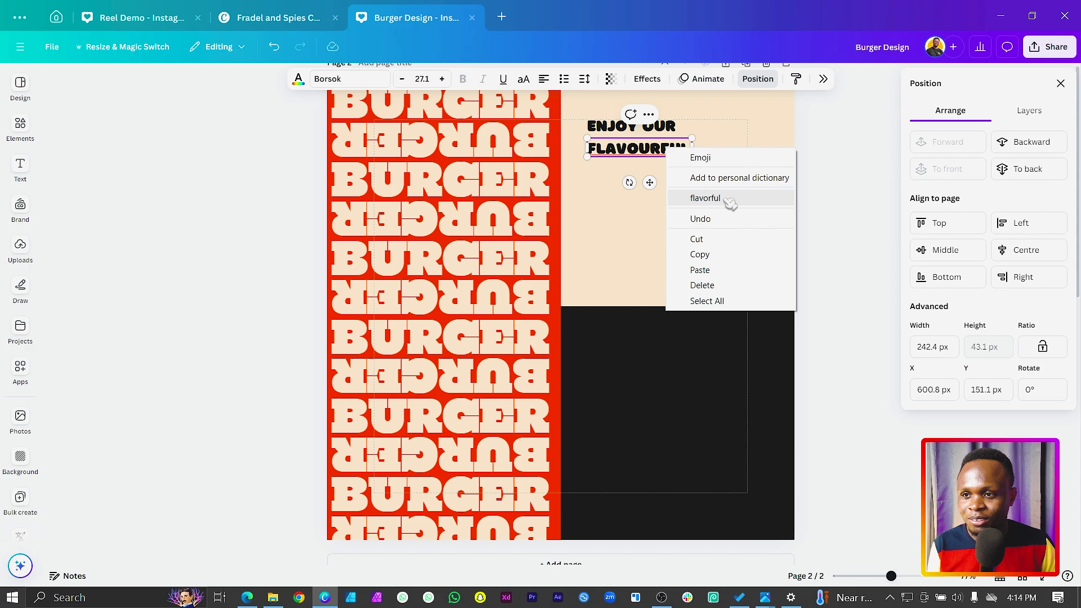
{"action": "key", "text": "Escape"}
{"action": "key", "text": "ctrl+a"}
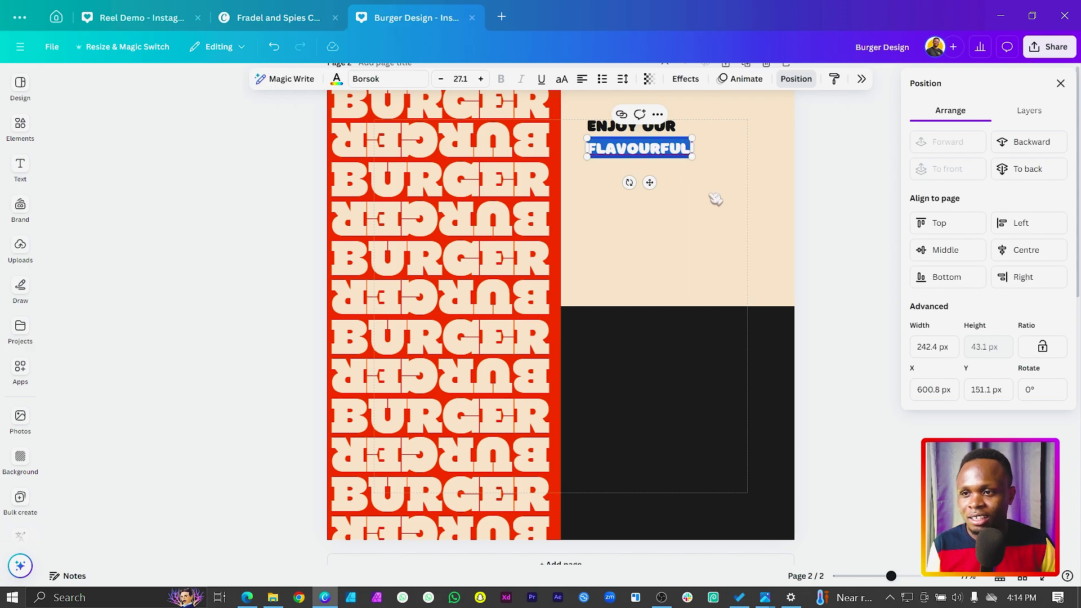
{"action": "right_click", "coordinate": [659, 149]}
{"action": "left_click", "coordinate": [707, 202]}
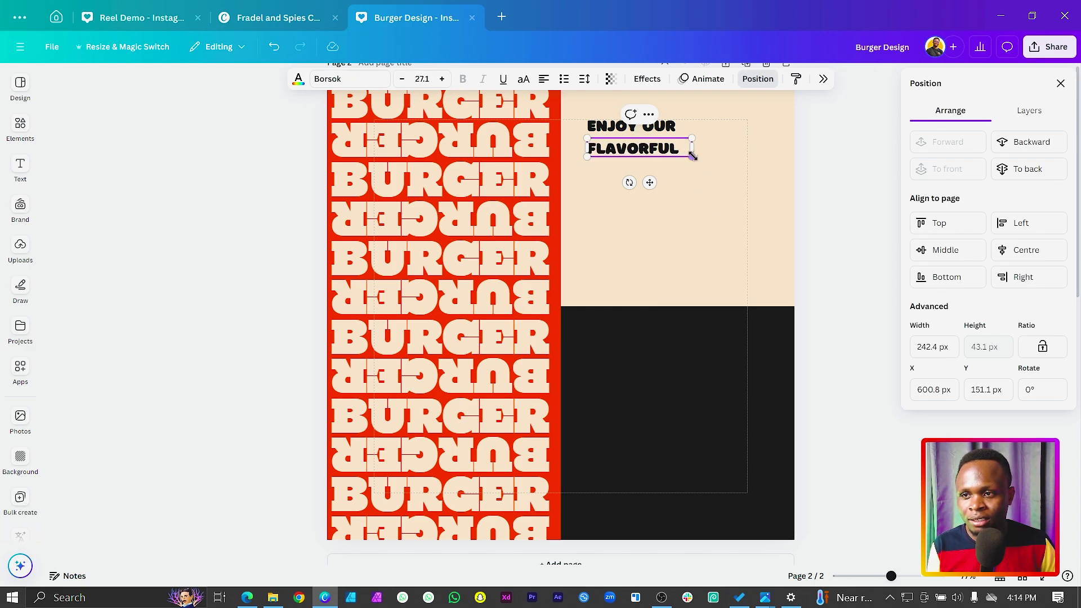
{"action": "left_click_drag", "start_coordinate": [692, 156], "coordinate": [744, 210]}
{"action": "left_click", "coordinate": [697, 197]}
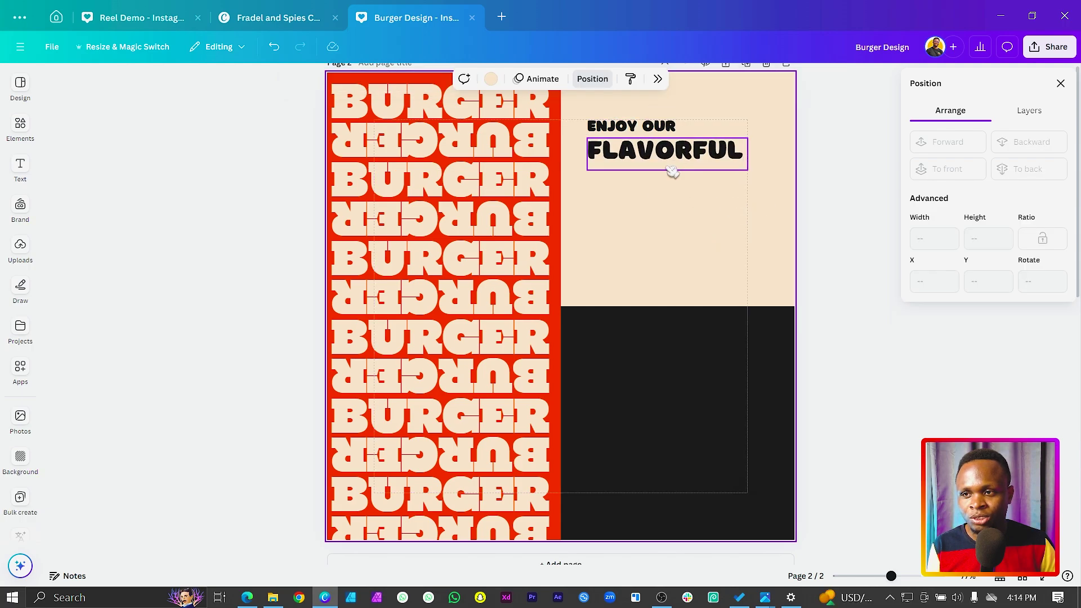
Duplicate FLAVORFUL directly below and replace the copy's text with IRRISISTIBLE, widening its text box
{"action": "mouse_move", "coordinate": [635, 166]}
{"action": "left_mouse_down"}
{"action": "mouse_move", "coordinate": [633, 157]}
{"action": "mouse_move", "coordinate": [632, 180]}
{"action": "left_mouse_up"}
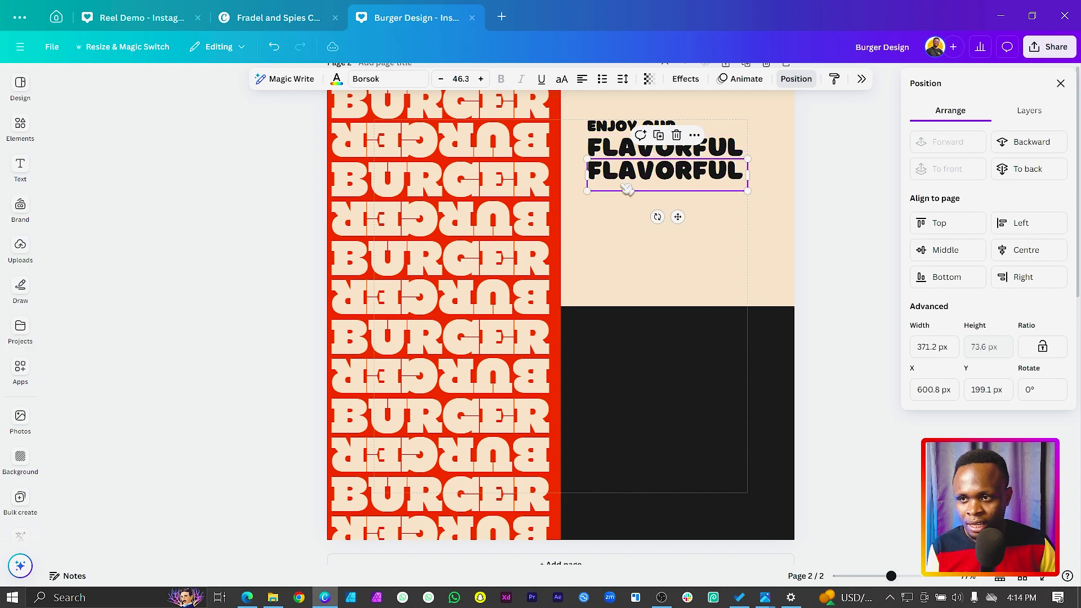
{"action": "double_click", "coordinate": [620, 173]}
{"action": "type", "text": "I"}
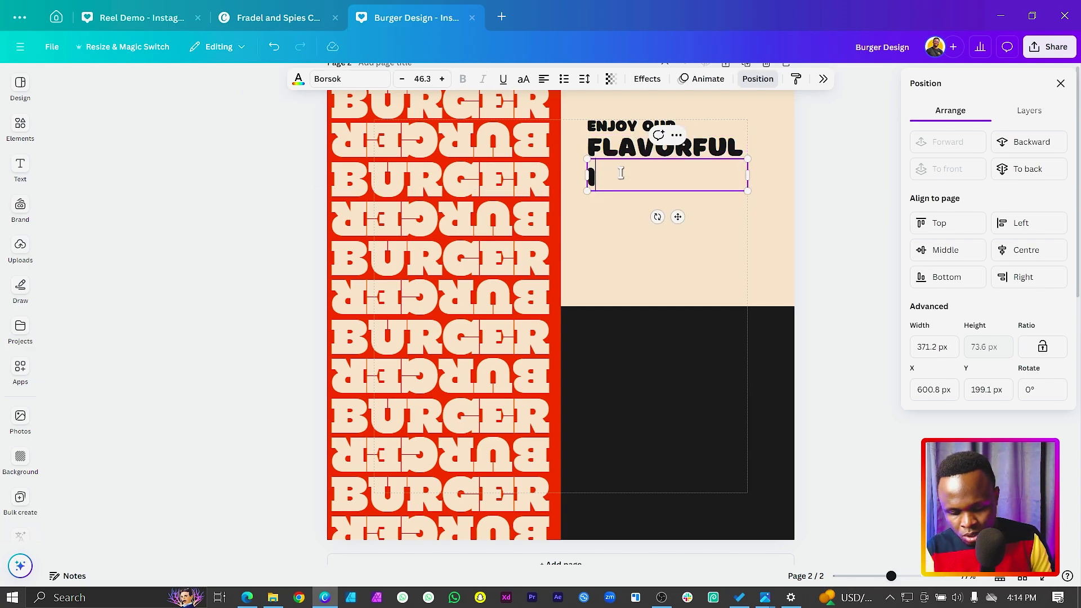
{"action": "type", "text": "RRISIST"}
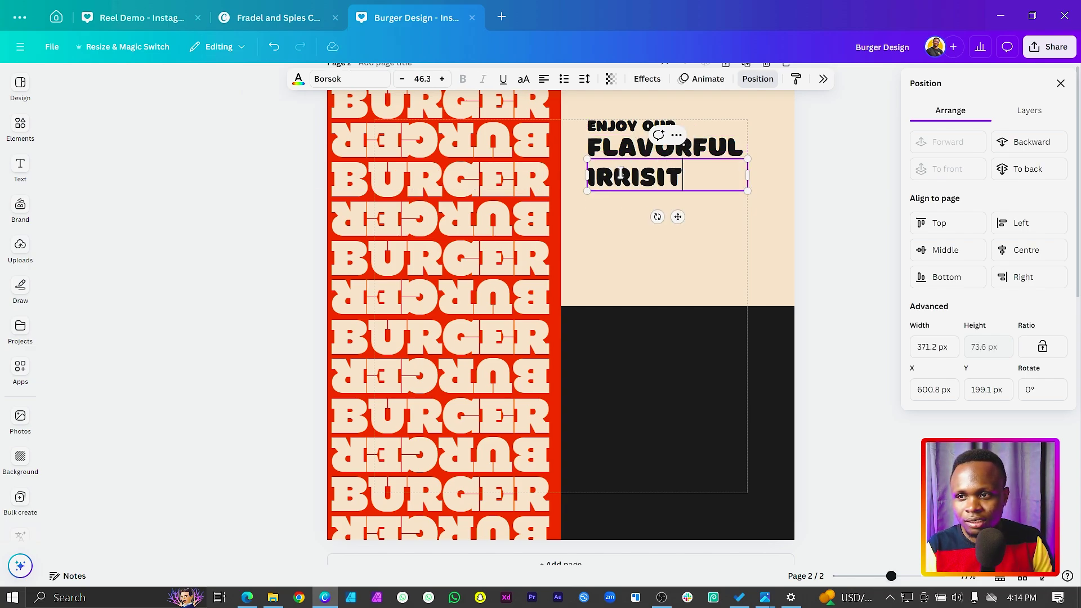
{"action": "key", "text": "BackSpace"}
{"action": "type", "text": "STIBLE"}
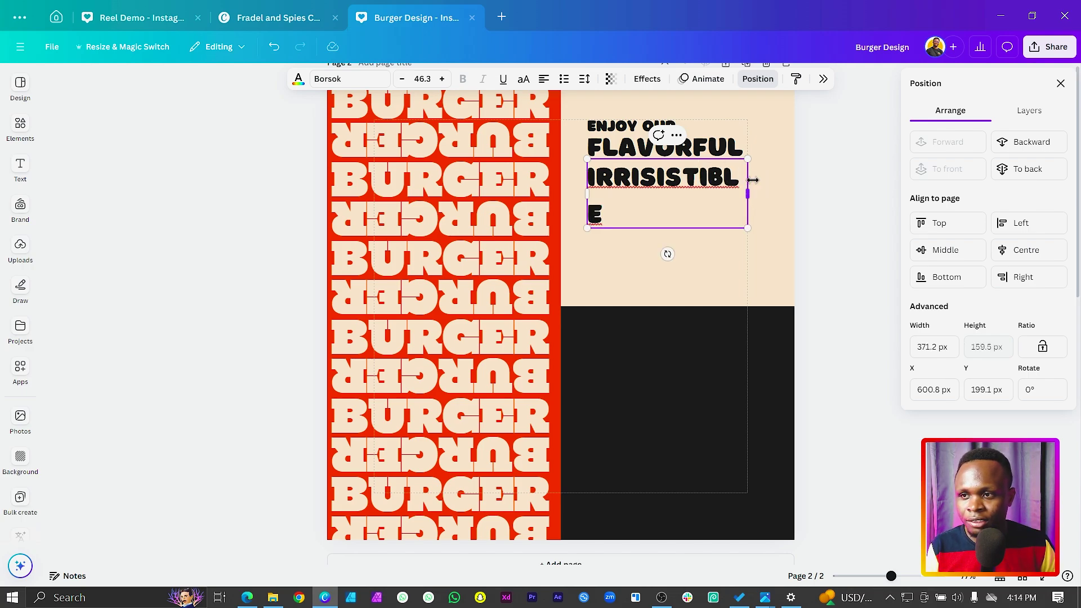
{"action": "left_click_drag", "start_coordinate": [753, 179], "coordinate": [760, 179]}
{"action": "left_click", "coordinate": [727, 256]}
Correct IRRISISTIBLE to the suggested spelling IRRESISTIBLE, fit it on one line and shift it slightly down below FLAVORFUL
{"action": "left_click", "coordinate": [701, 183]}
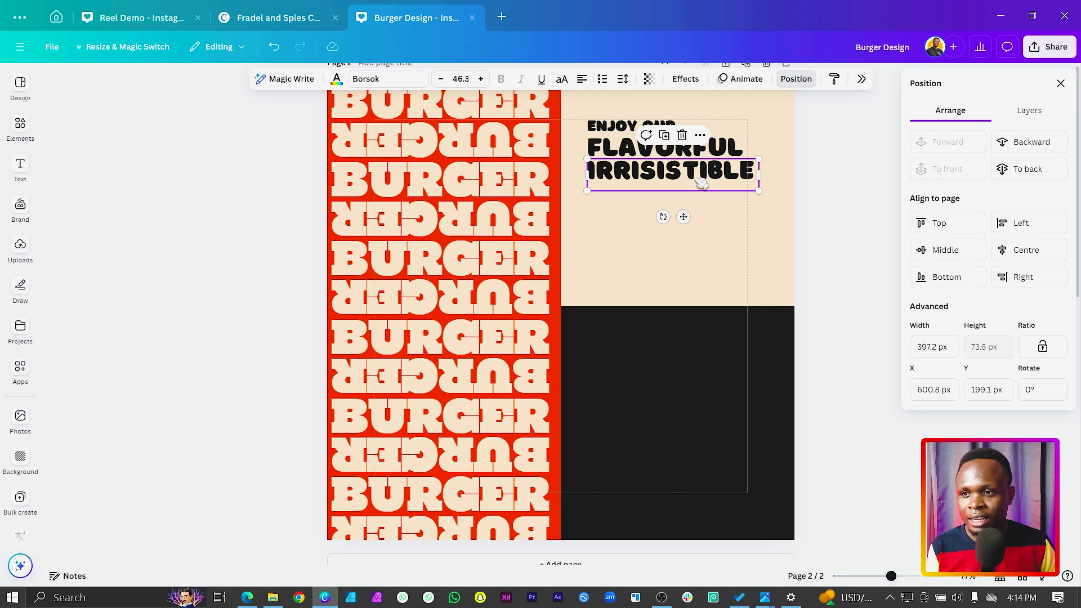
{"action": "left_click", "coordinate": [696, 178]}
{"action": "right_click", "coordinate": [695, 178]}
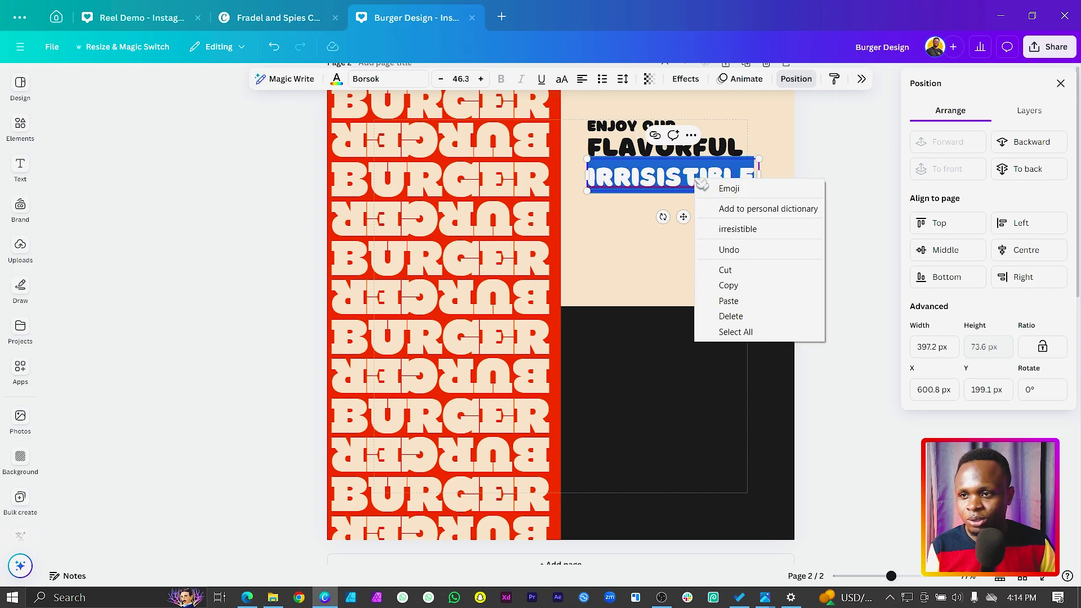
{"action": "left_click", "coordinate": [742, 229]}
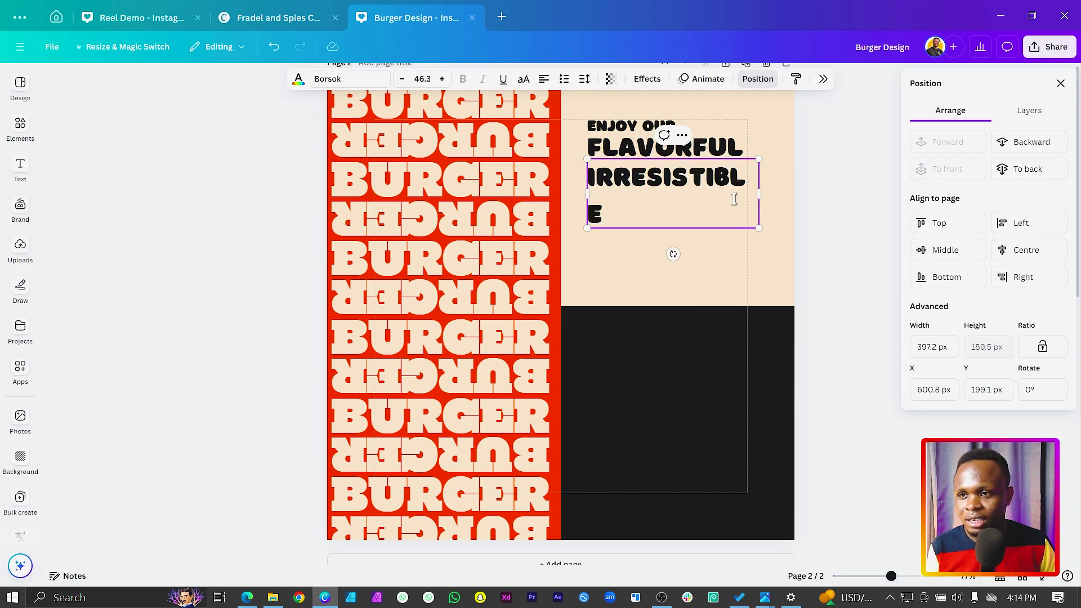
{"action": "left_click_drag", "start_coordinate": [762, 193], "coordinate": [775, 191]}
{"action": "left_click_drag", "start_coordinate": [698, 175], "coordinate": [696, 179]}
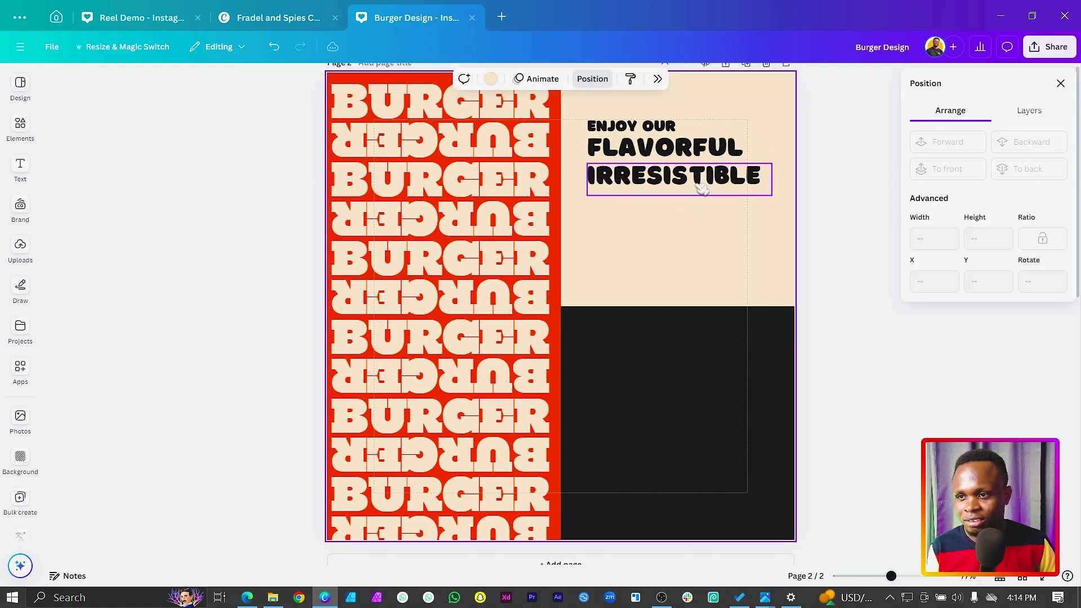
Duplicate IRRESISTIBLE directly below and replace the copy's text with APPETIZING
{"action": "left_click_drag", "start_coordinate": [698, 172], "coordinate": [703, 195]}
{"action": "double_click", "coordinate": [702, 194]}
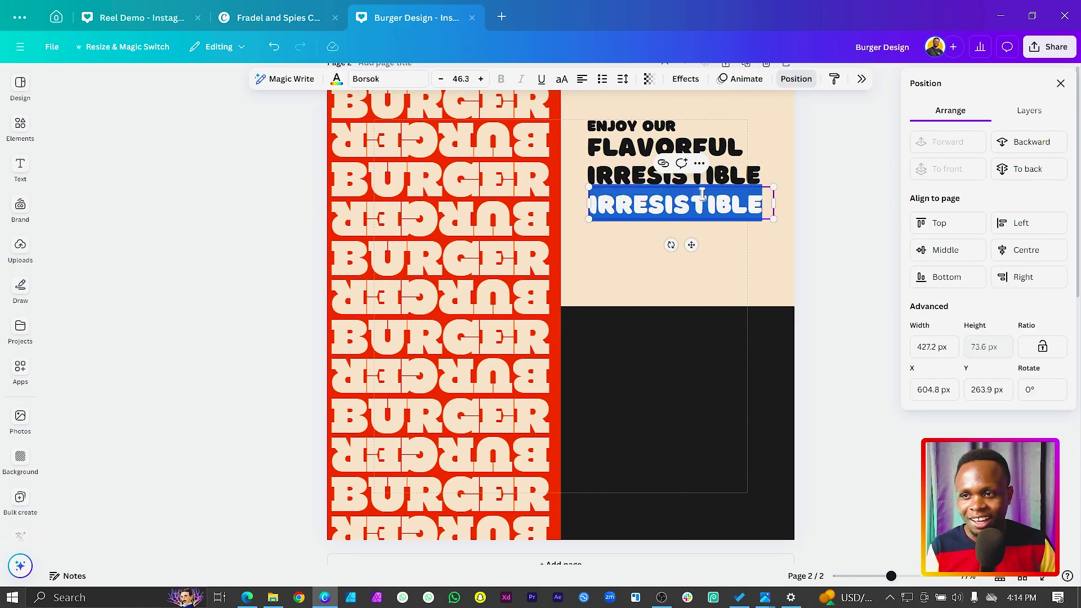
{"action": "type", "text": "APPETIZING"}
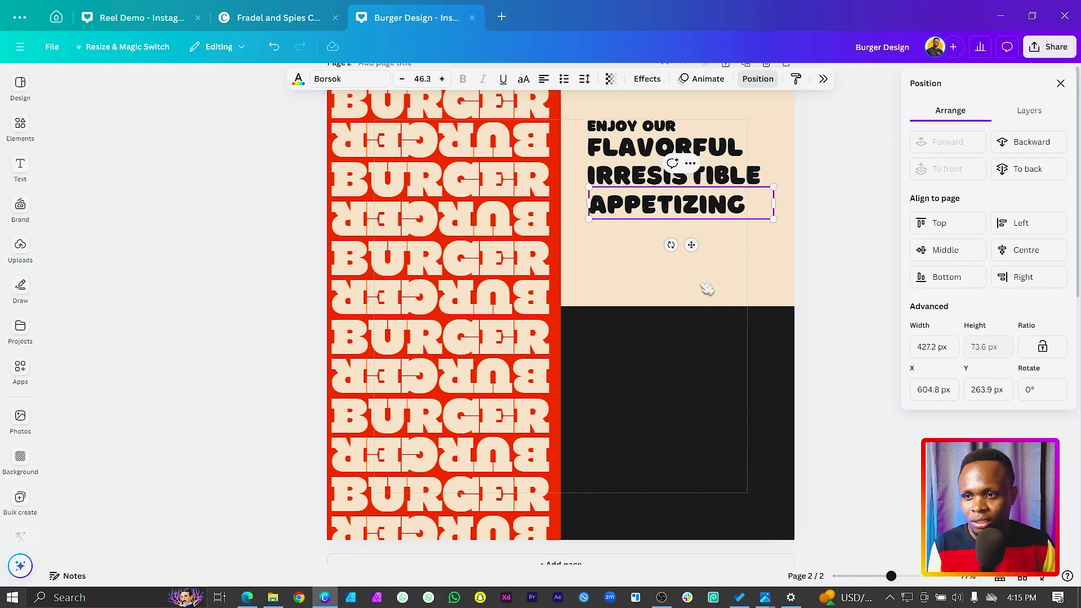
Duplicate APPETIZING directly below and replace the copy's text with SUCCULENT
{"action": "left_click_drag", "start_coordinate": [647, 202], "coordinate": [650, 229]}
{"action": "double_click", "coordinate": [650, 230]}
{"action": "type", "text": "SUVVULENT"}
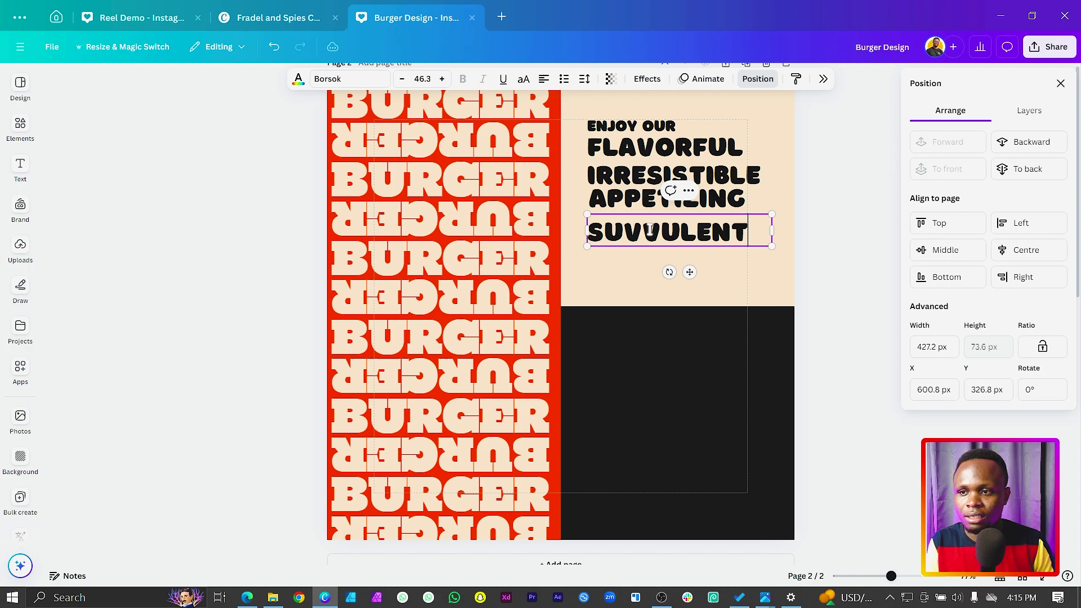
{"action": "left_click_drag", "start_coordinate": [643, 231], "coordinate": [658, 232]}
{"action": "key", "text": "BackSpace"}
{"action": "key", "text": "BackSpace"}
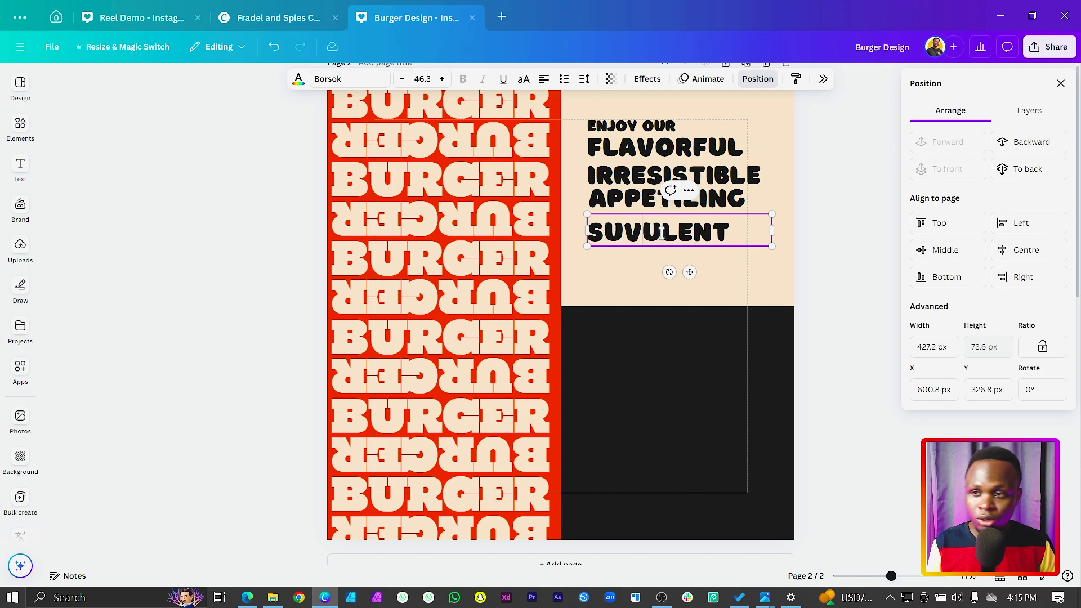
{"action": "type", "text": "CC"}
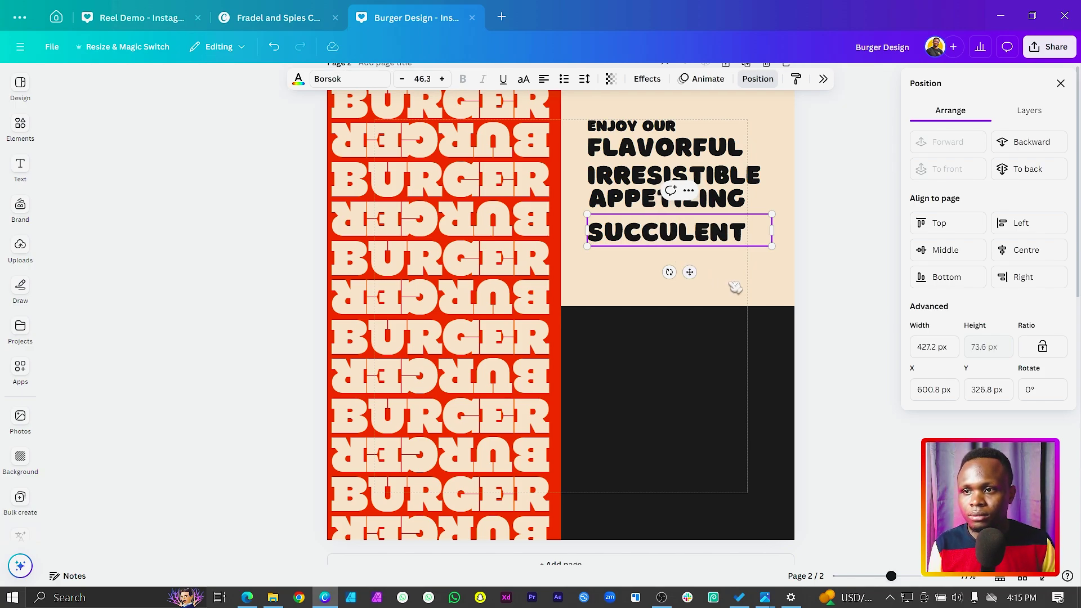
Space FLAVORFUL, IRRESISTIBLE, APPETIZING and SUCCULENT evenly with Tidy up, and align FLAVORFUL's left edge with ENJOY OUR
{"action": "left_click_drag", "start_coordinate": [630, 267], "coordinate": [655, 145]}
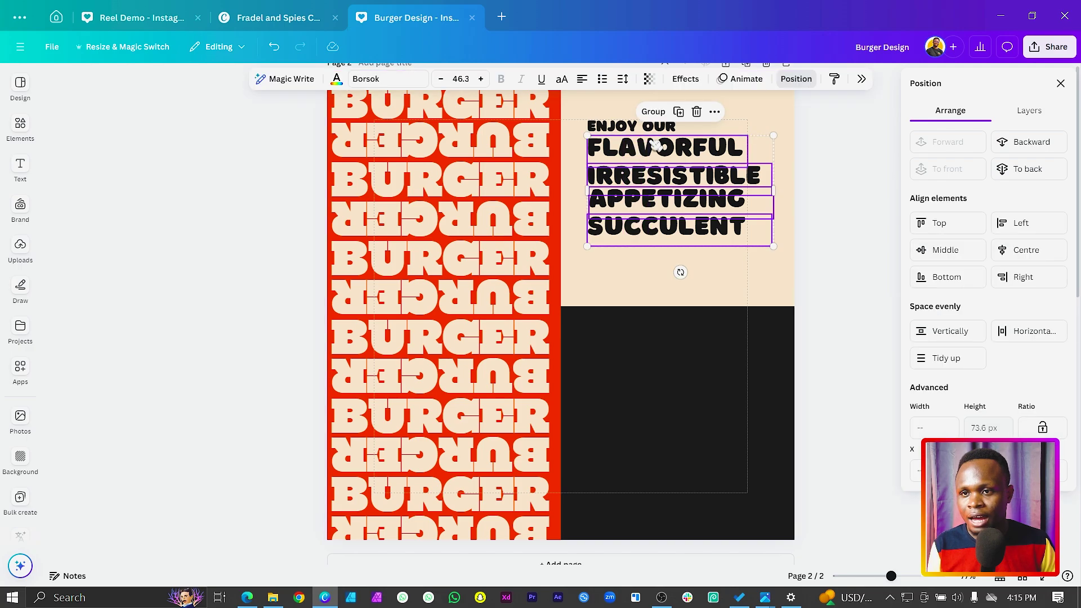
{"action": "left_click", "coordinate": [951, 359]}
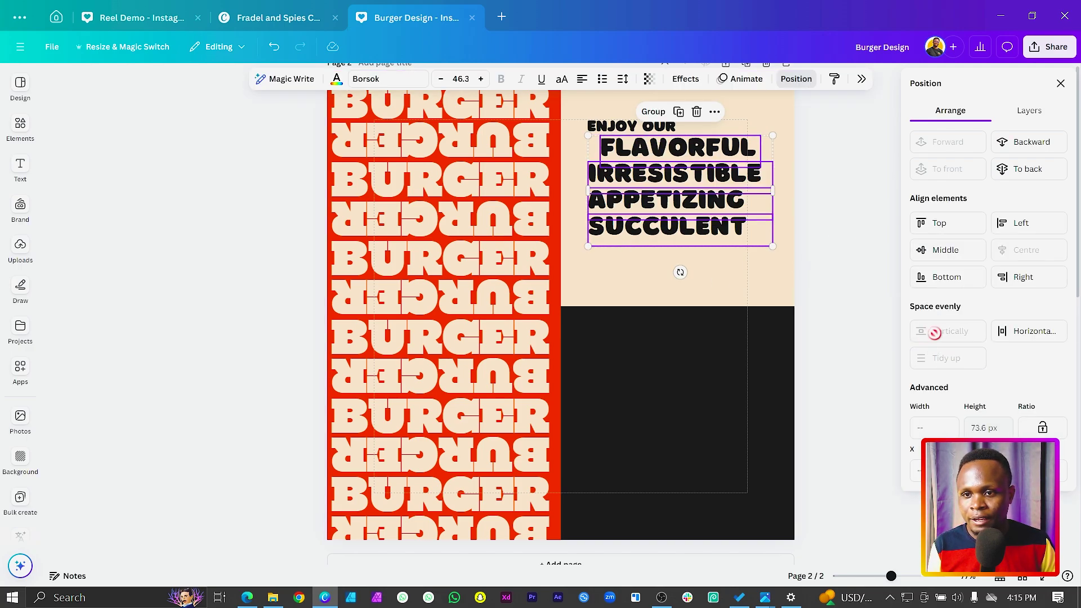
{"action": "left_click_drag", "start_coordinate": [662, 147], "coordinate": [635, 137]}
{"action": "left_click", "coordinate": [762, 256]}
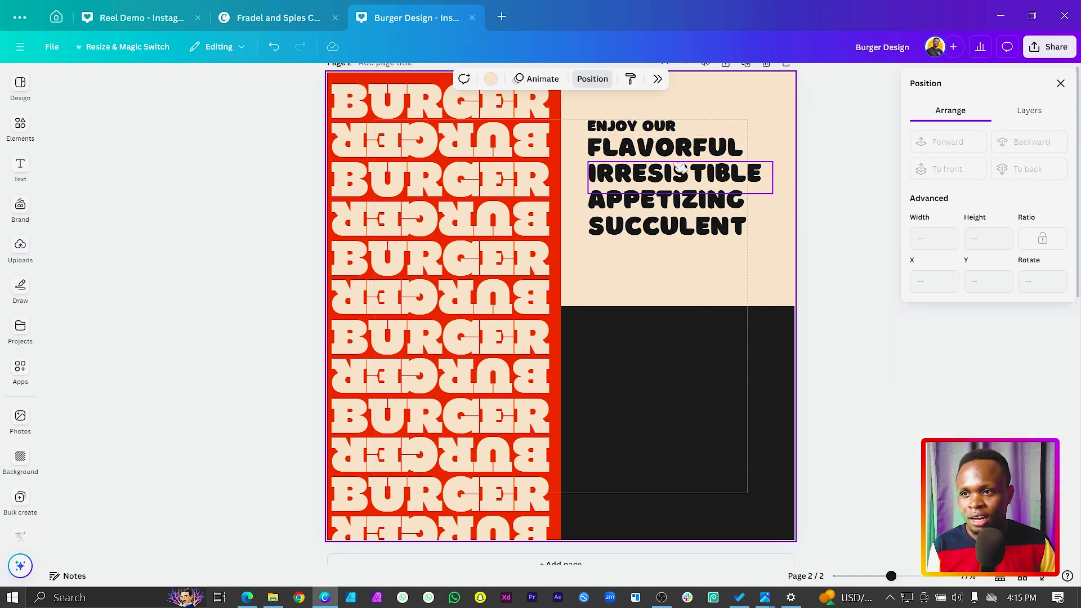
Duplicate SUCCULENT directly below and replace the copy's text with BURGER
{"action": "left_click", "coordinate": [710, 231]}
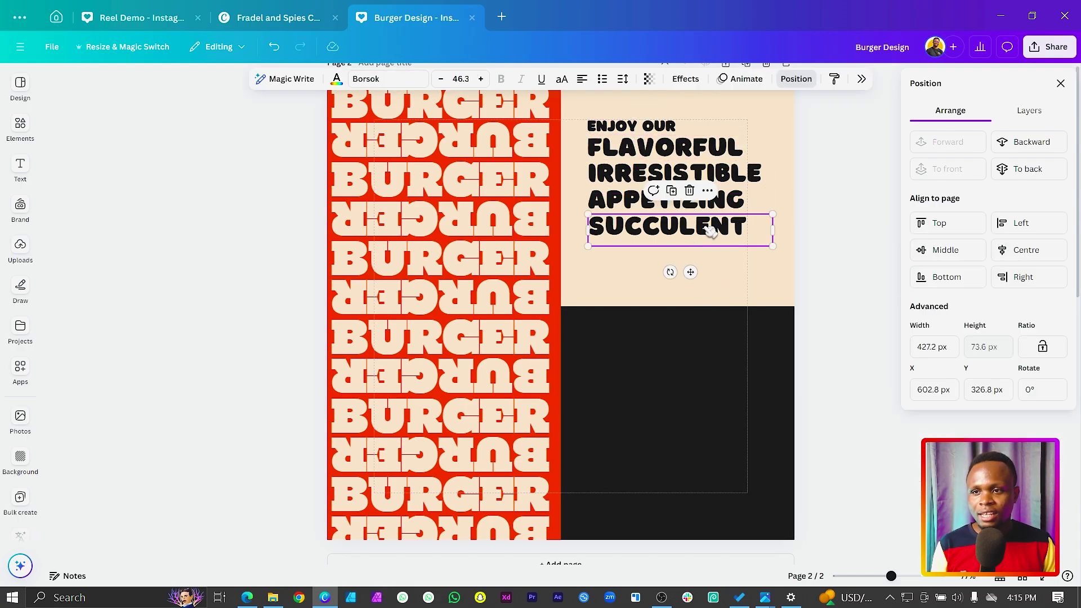
{"action": "left_click_drag", "start_coordinate": [710, 231], "coordinate": [704, 257]}
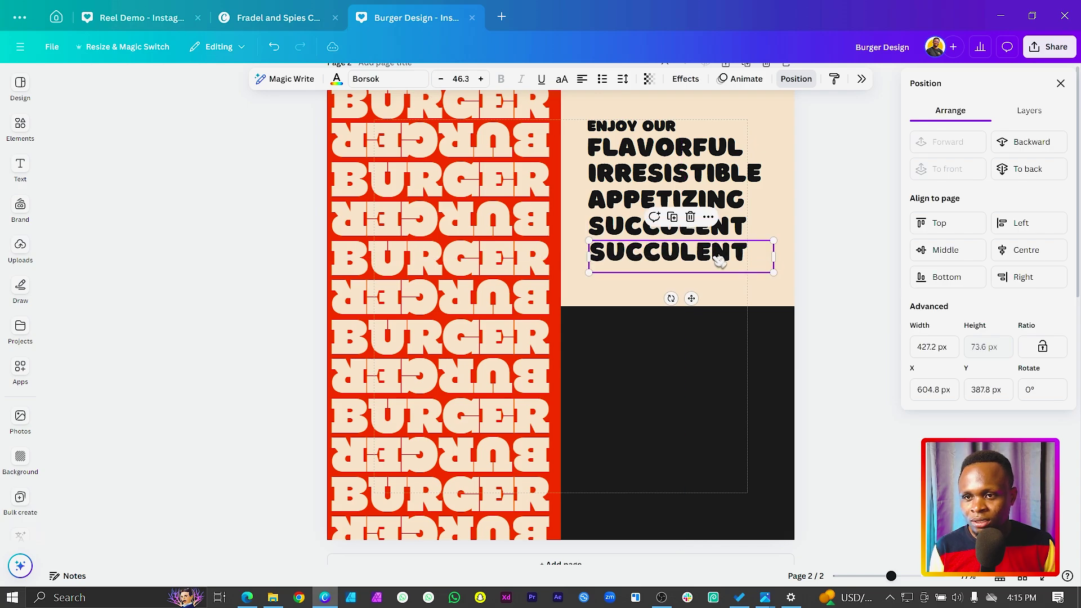
{"action": "double_click", "coordinate": [713, 257]}
{"action": "type", "text": "BURGER"}
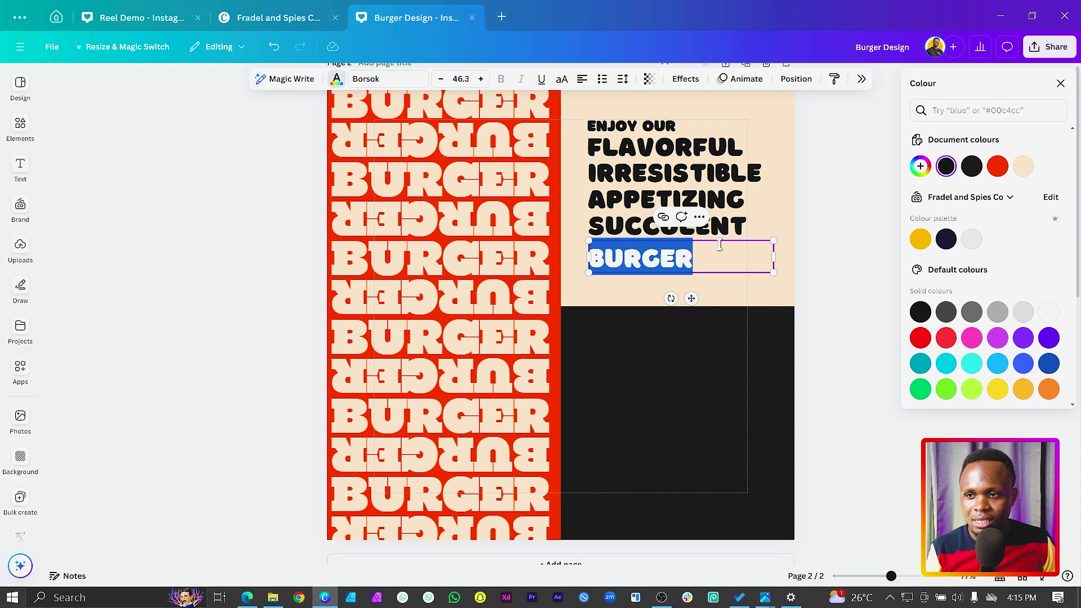
Colour the headline's BURGER line with the document red and set its font to Bombarda
{"action": "left_click", "coordinate": [997, 166]}
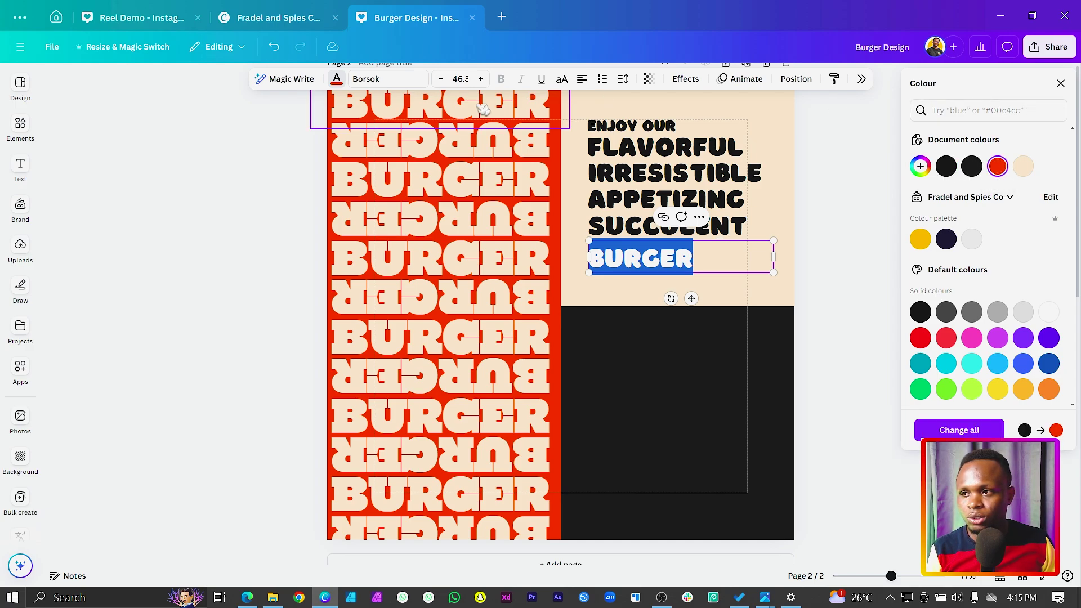
{"action": "left_click", "coordinate": [387, 80]}
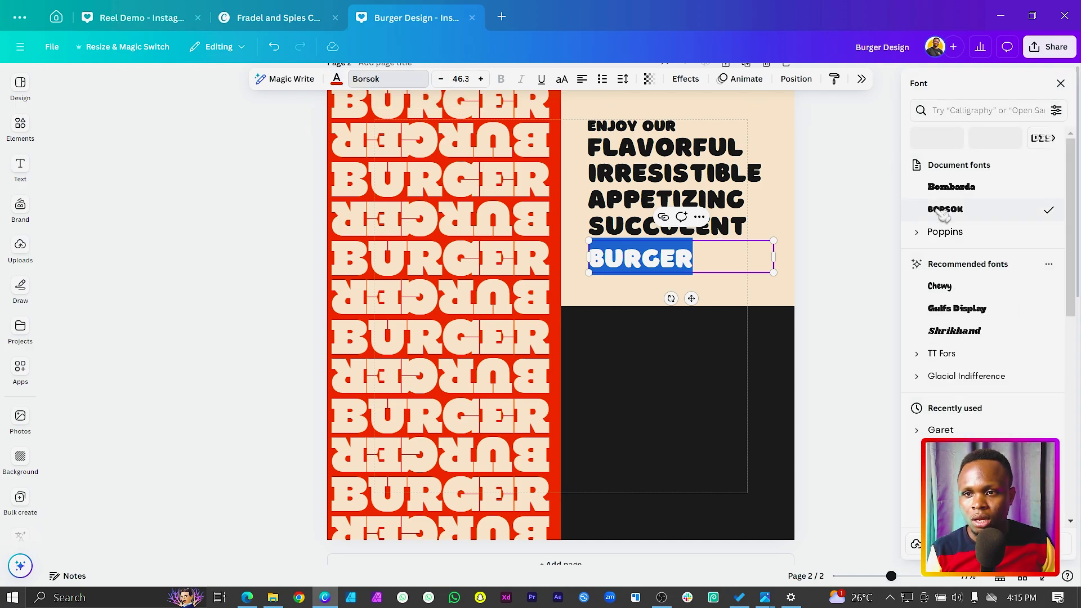
{"action": "left_click", "coordinate": [951, 187]}
{"action": "left_click", "coordinate": [743, 255]}
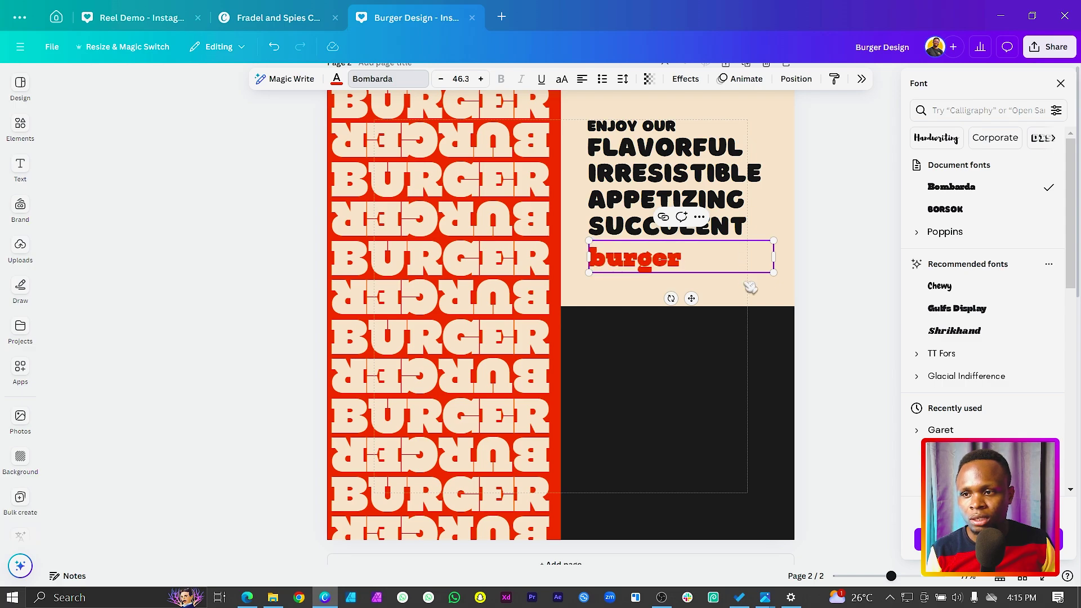
Enlarge the red burger line to size 85.1 and move it up close beneath SUCCULENT
{"action": "key", "text": "Escape"}
{"action": "left_click_drag", "start_coordinate": [776, 256], "coordinate": [769, 299]}
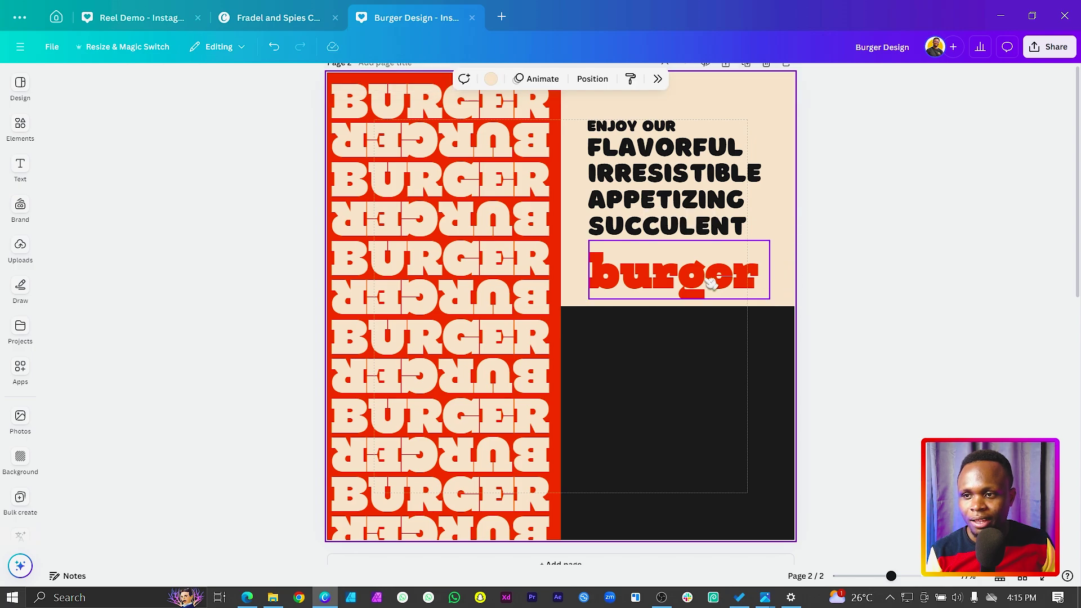
{"action": "left_click_drag", "start_coordinate": [704, 273], "coordinate": [702, 261]}
{"action": "left_click", "coordinate": [849, 292]}
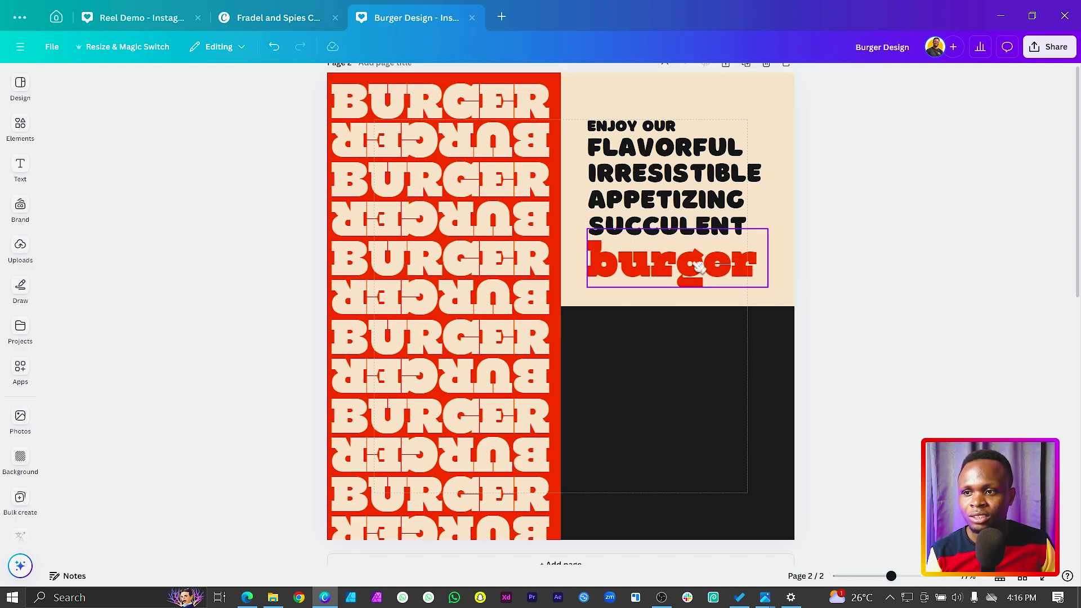
{"action": "left_click", "coordinate": [713, 267]}
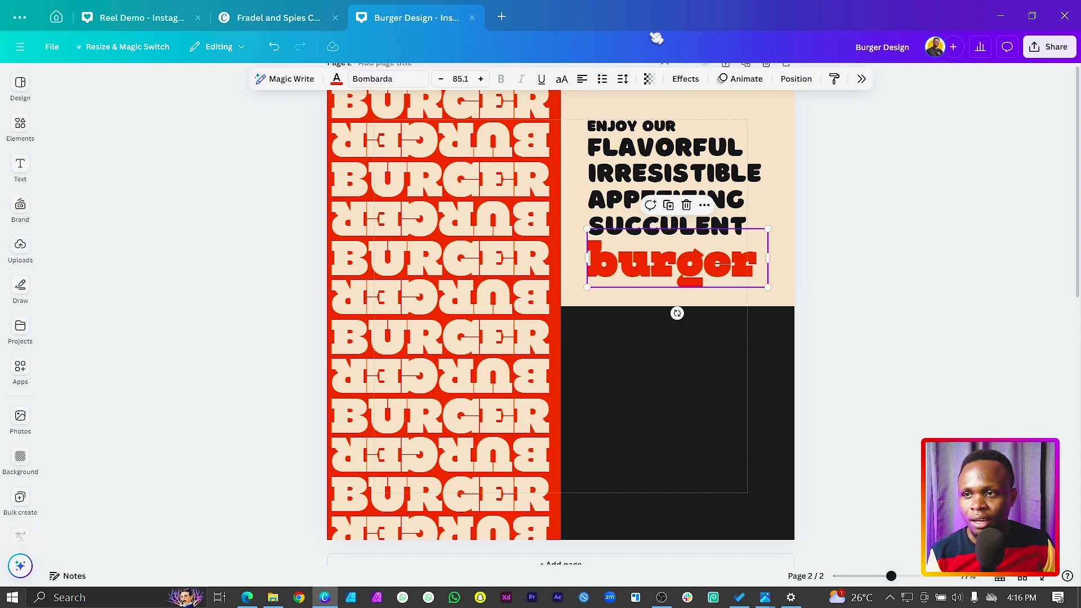
Switch the red burger line to uppercase, resize it to fit the cream block and position it beneath SUCCULENT
{"action": "left_click", "coordinate": [562, 79]}
{"action": "left_click_drag", "start_coordinate": [771, 292], "coordinate": [836, 287]}
{"action": "left_click_drag", "start_coordinate": [832, 228], "coordinate": [785, 231]}
{"action": "key", "text": "Escape"}
{"action": "left_click_drag", "start_coordinate": [750, 276], "coordinate": [749, 266]}
Scale all the headline lines down together to end at the page's right margin guide, and shift them slightly down
{"action": "left_click_drag", "start_coordinate": [895, 107], "coordinate": [621, 269]}
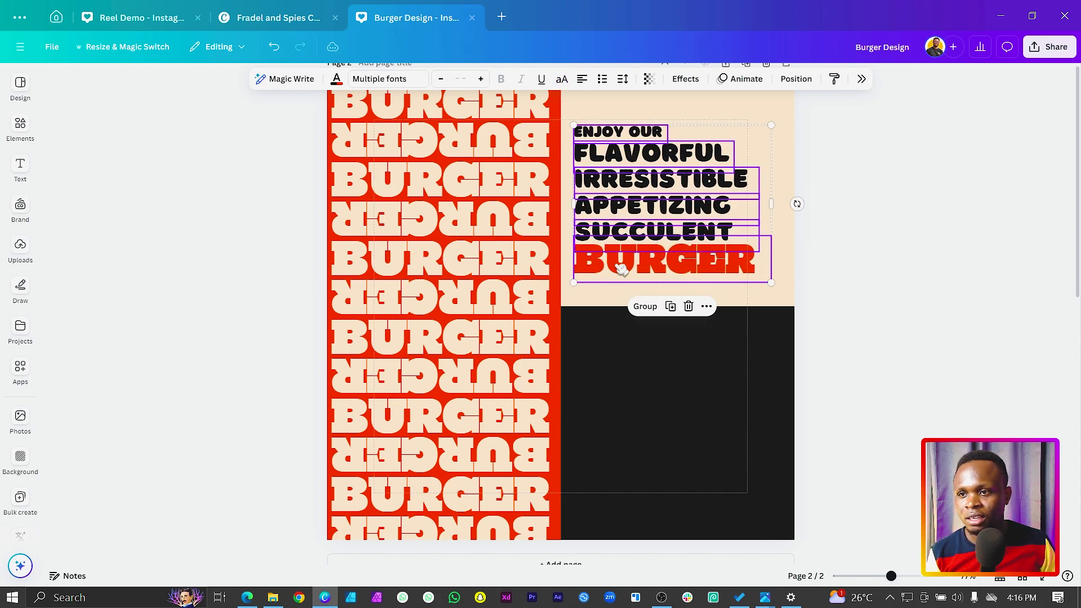
{"action": "left_click_drag", "start_coordinate": [772, 281], "coordinate": [760, 272]}
{"action": "left_click_drag", "start_coordinate": [705, 249], "coordinate": [706, 255]}
{"action": "left_click", "coordinate": [957, 260]}
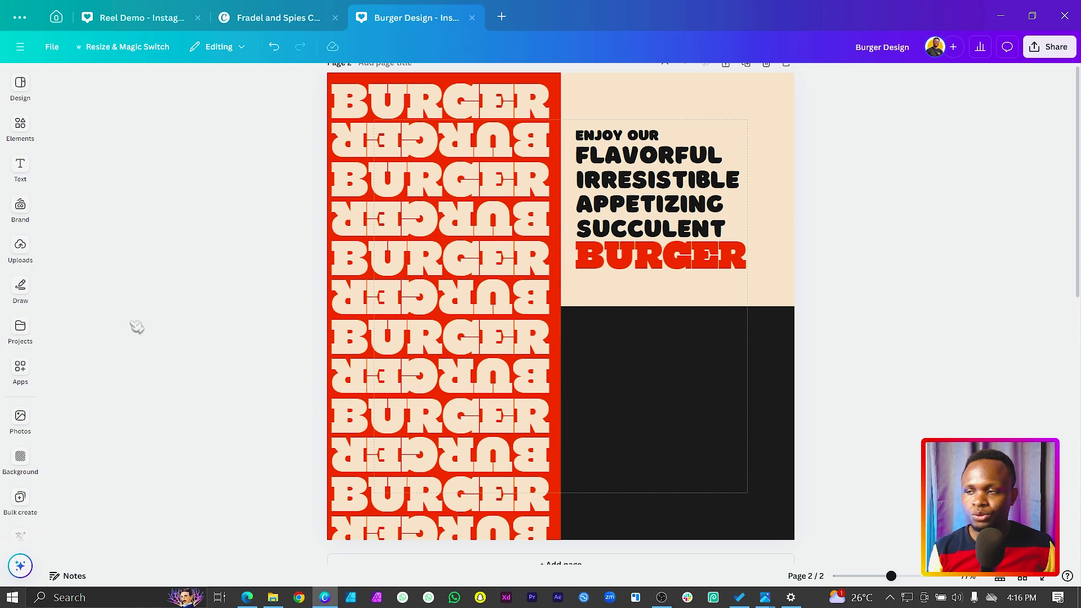
Search the elements library for burger and add the double-patty cheeseburger photo to the page
{"action": "left_click", "coordinate": [20, 168]}
{"action": "left_click", "coordinate": [20, 128]}
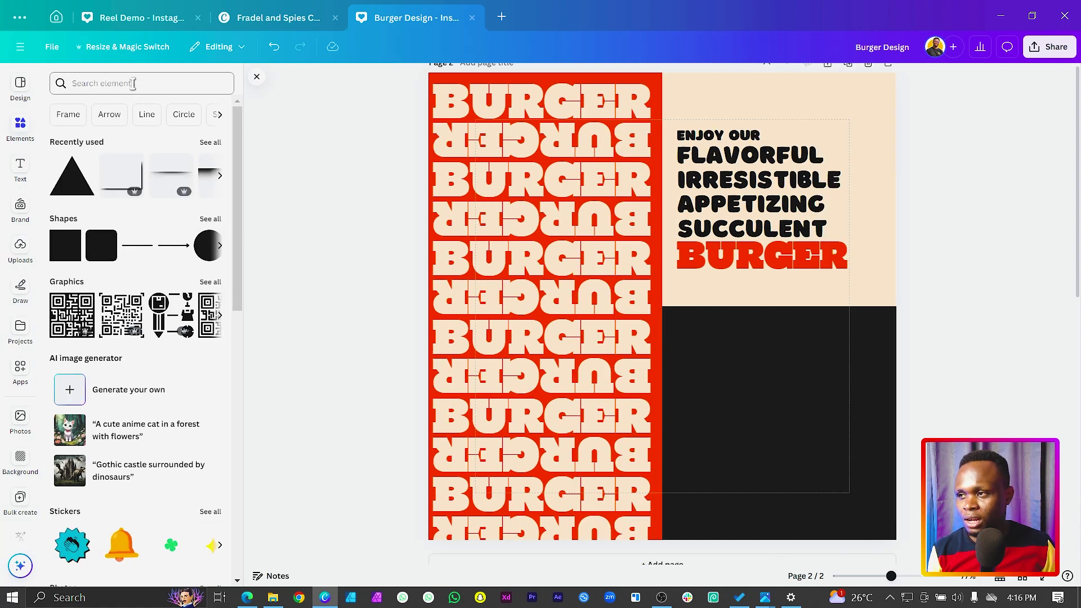
{"action": "left_click", "coordinate": [133, 83]}
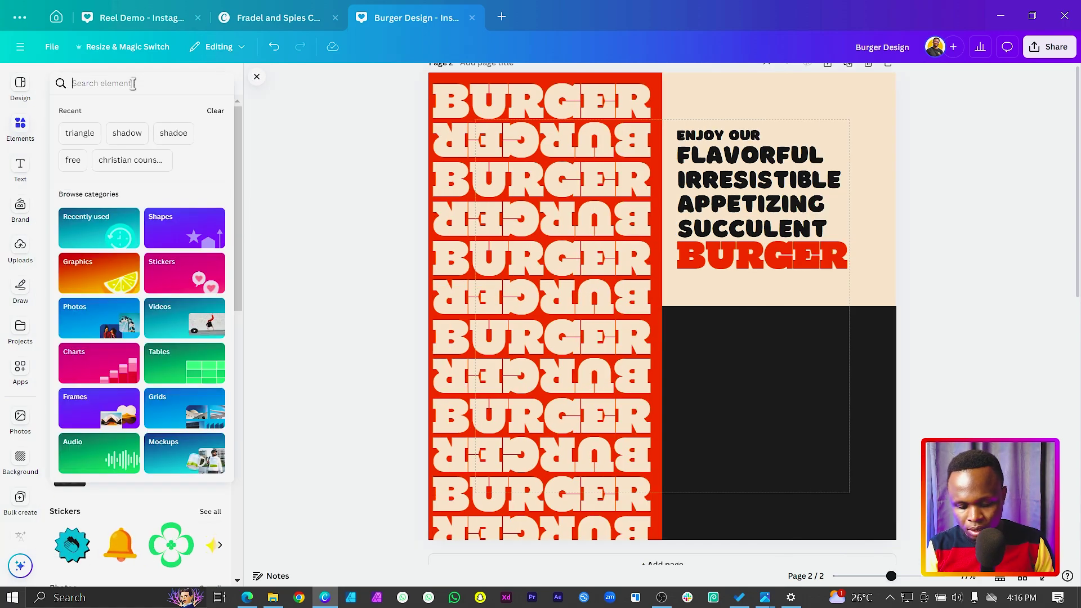
{"action": "type", "text": "burger"}
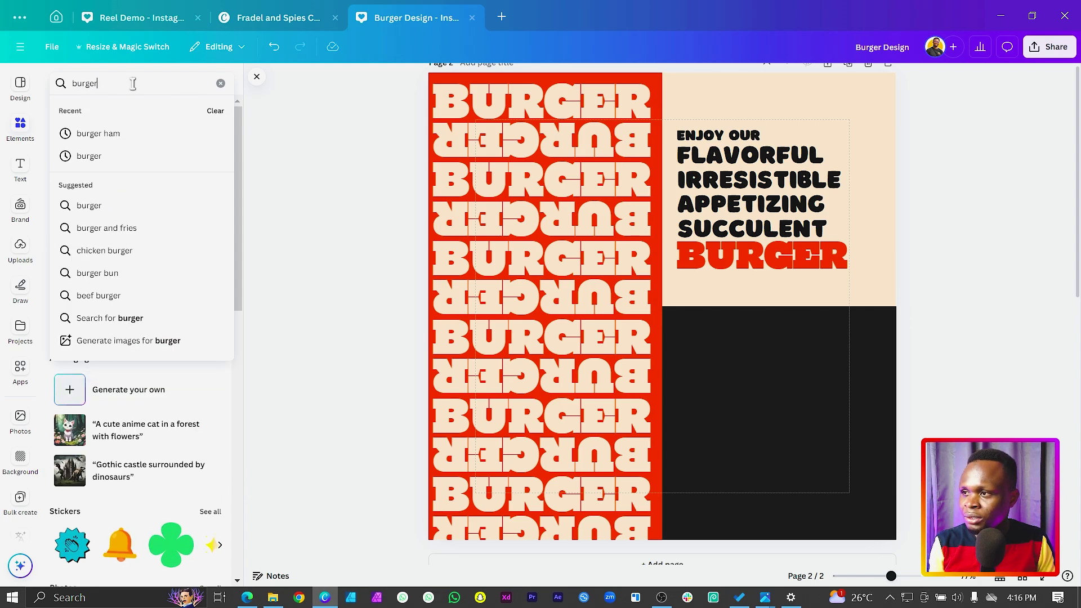
{"action": "key", "text": "Return"}
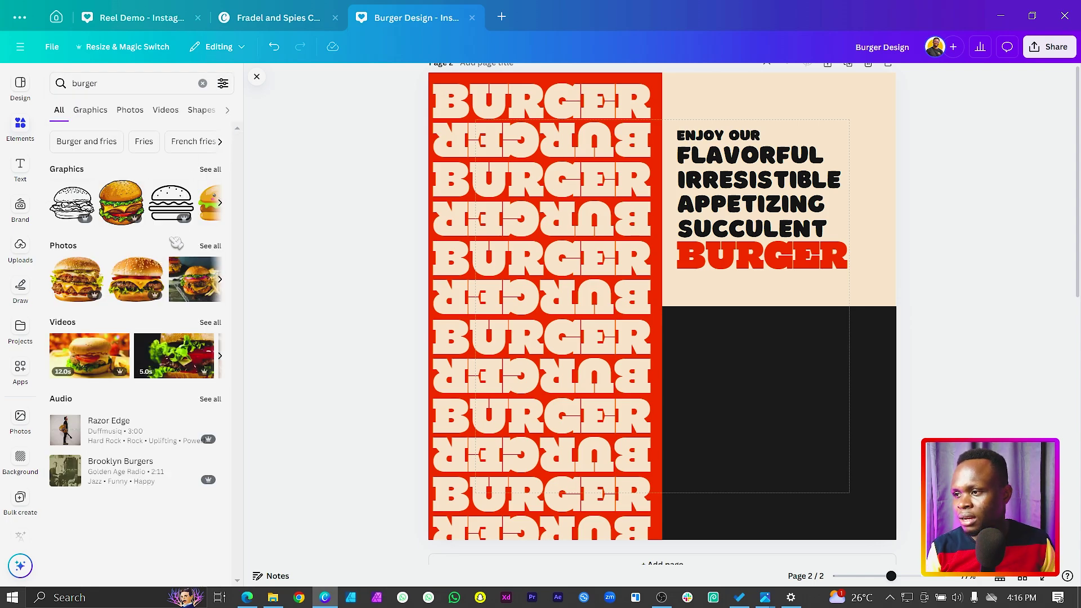
{"action": "left_click", "coordinate": [82, 279]}
Resize the burger photo to about the red block's width, move it over the block's upper half and tilt it slightly counterclockwise
{"action": "left_click_drag", "start_coordinate": [738, 349], "coordinate": [786, 336]}
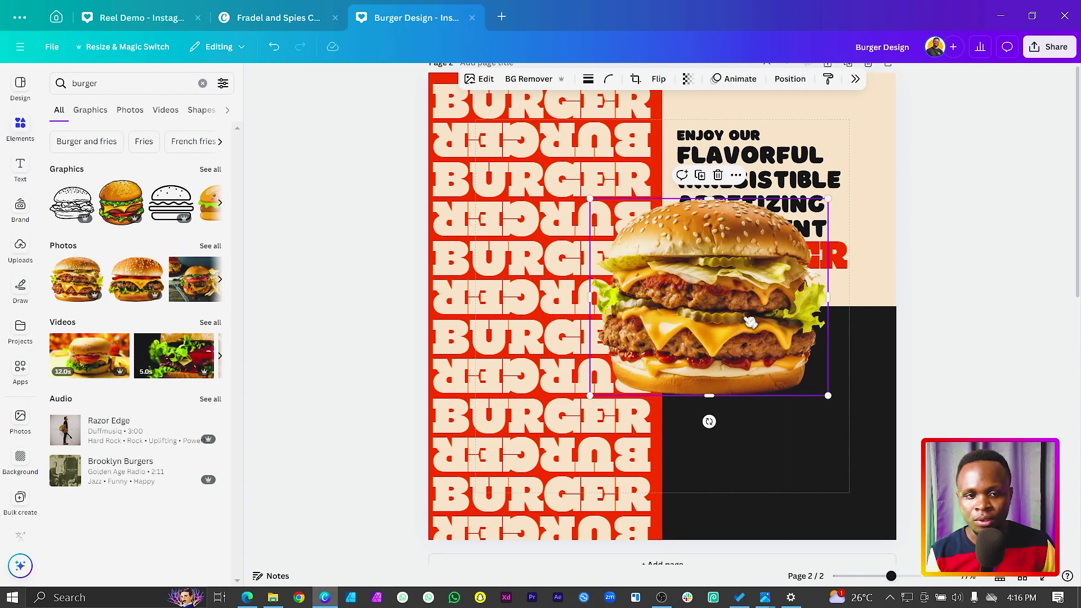
{"action": "left_click_drag", "start_coordinate": [743, 316], "coordinate": [586, 244]}
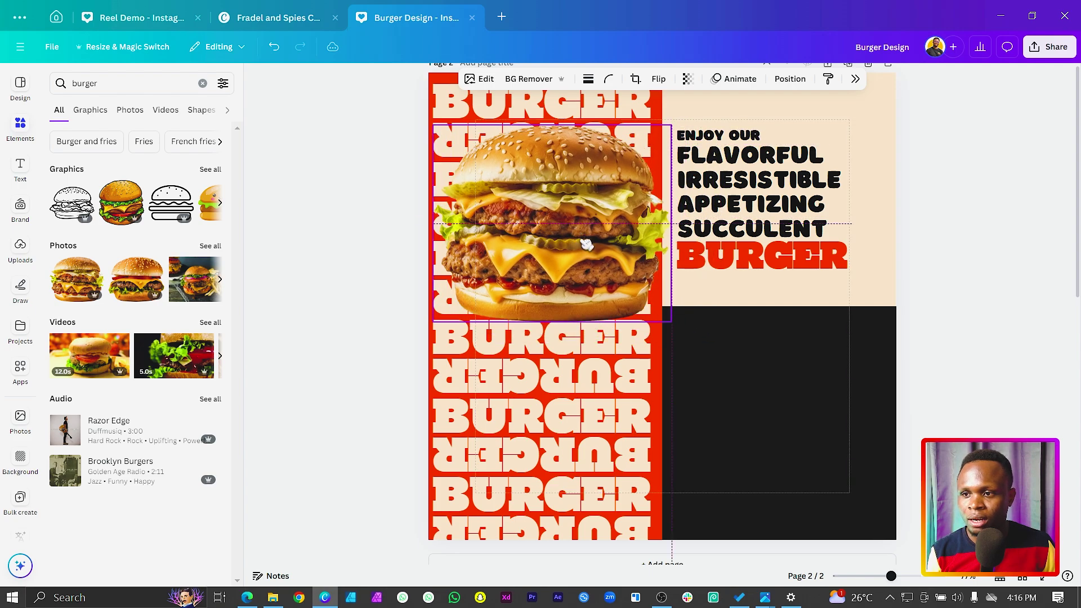
{"action": "left_click_drag", "start_coordinate": [697, 223], "coordinate": [701, 208]}
Duplicate the burger photo below the first, bring the copy in front of the BURGER rows and rotate it to 12°
{"action": "left_click_drag", "start_coordinate": [586, 234], "coordinate": [625, 408]}
{"action": "key", "text": "ctrl+d"}
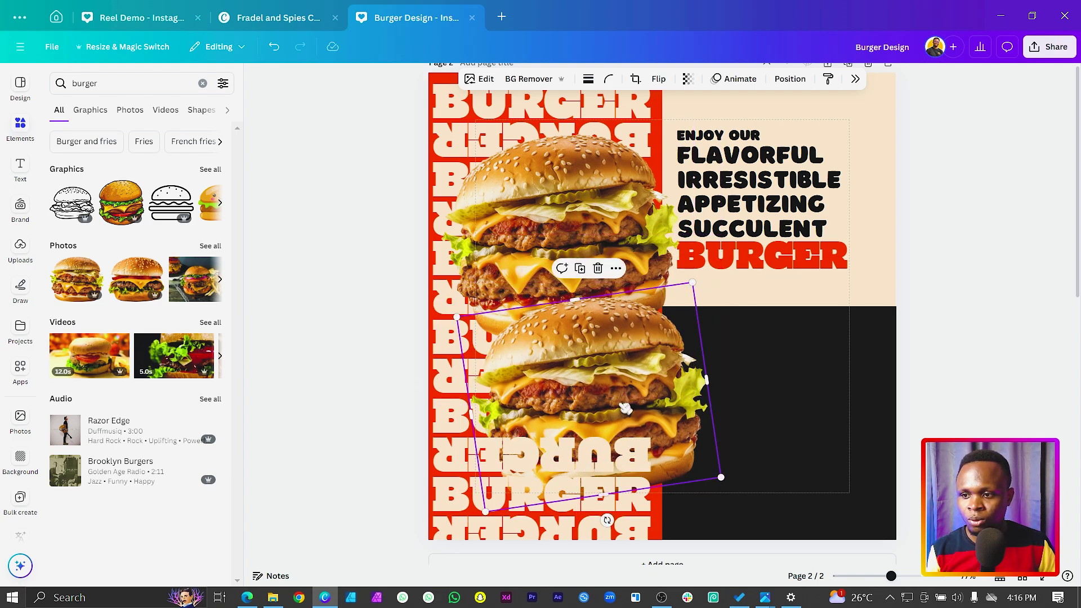
{"action": "key", "text": "ctrl+]"}
{"action": "key", "text": "ctrl+]"}
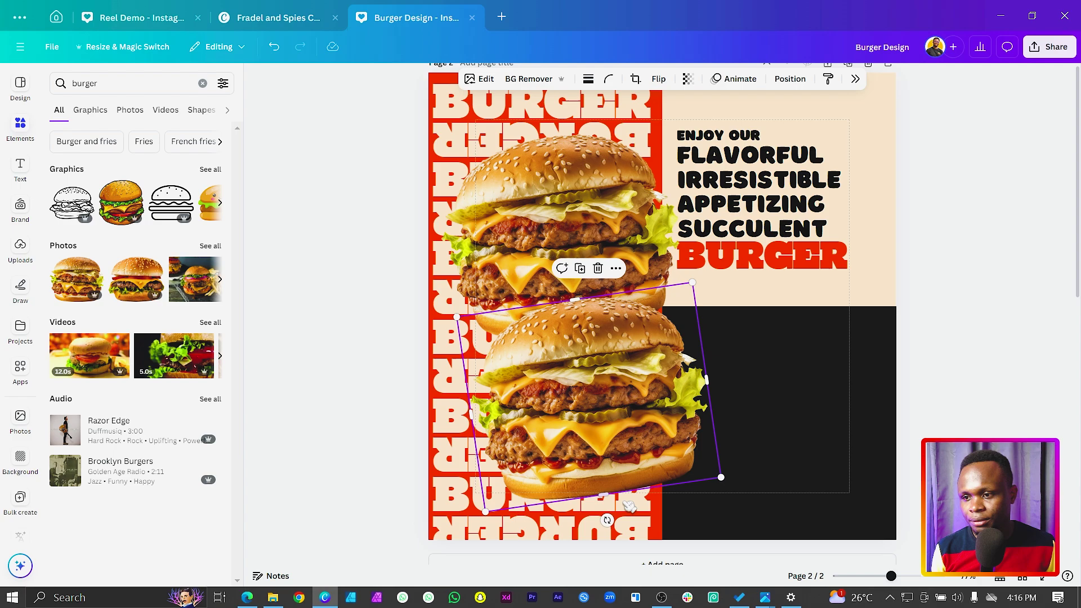
{"action": "left_click_drag", "start_coordinate": [608, 520], "coordinate": [570, 564]}
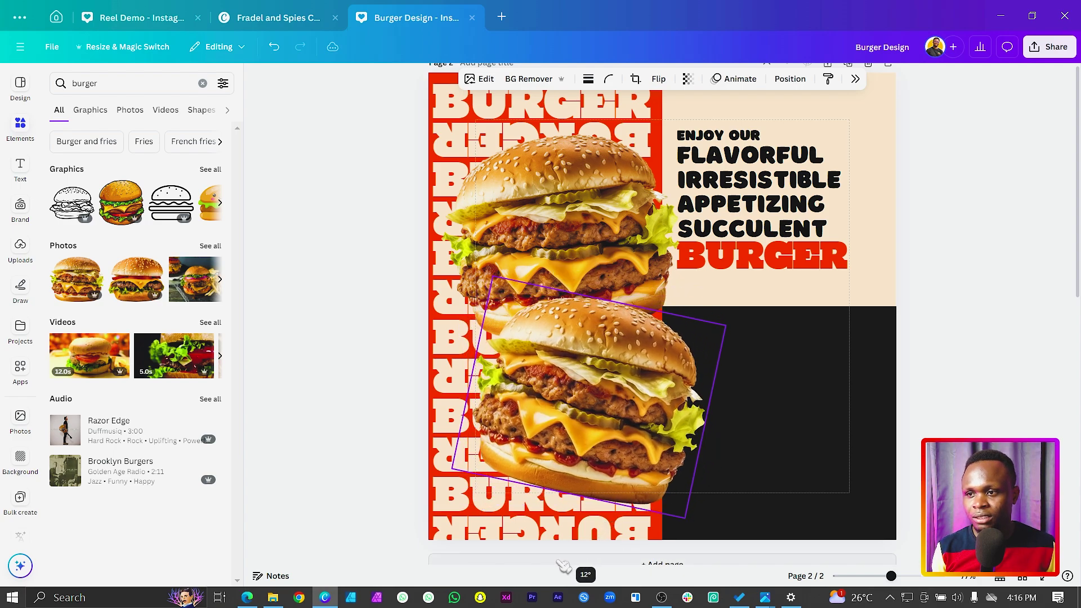
Shift the upper burger slightly up and left and the lower burger slightly left to balance them on the red block
{"action": "left_click_drag", "start_coordinate": [514, 206], "coordinate": [501, 193]}
{"action": "left_click", "coordinate": [616, 438]}
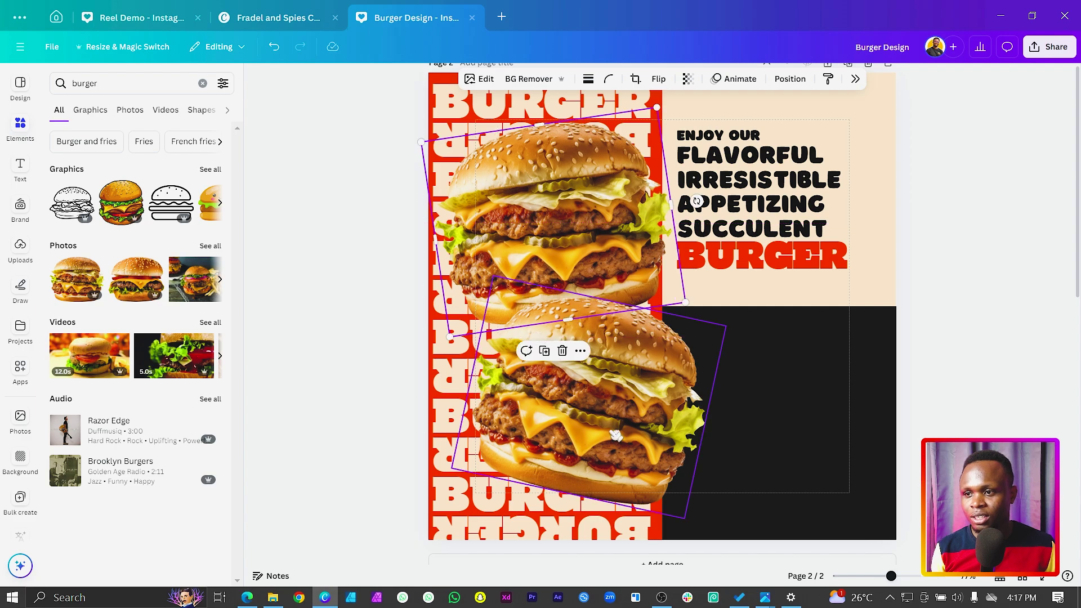
{"action": "left_click_drag", "start_coordinate": [616, 438], "coordinate": [604, 441]}
{"action": "left_click", "coordinate": [540, 214]}
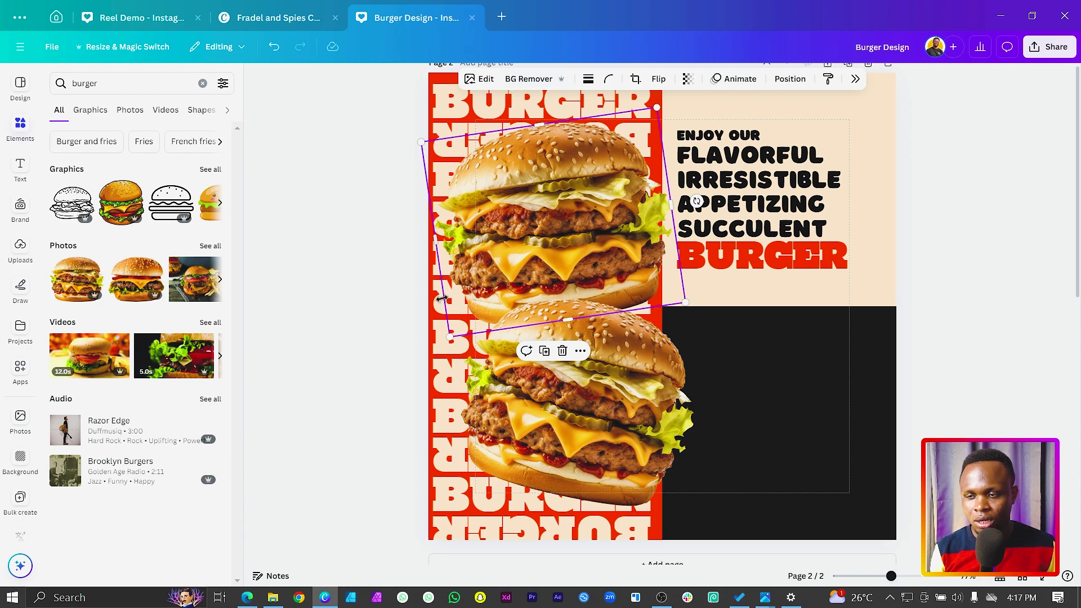
{"action": "left_click", "coordinate": [989, 349]}
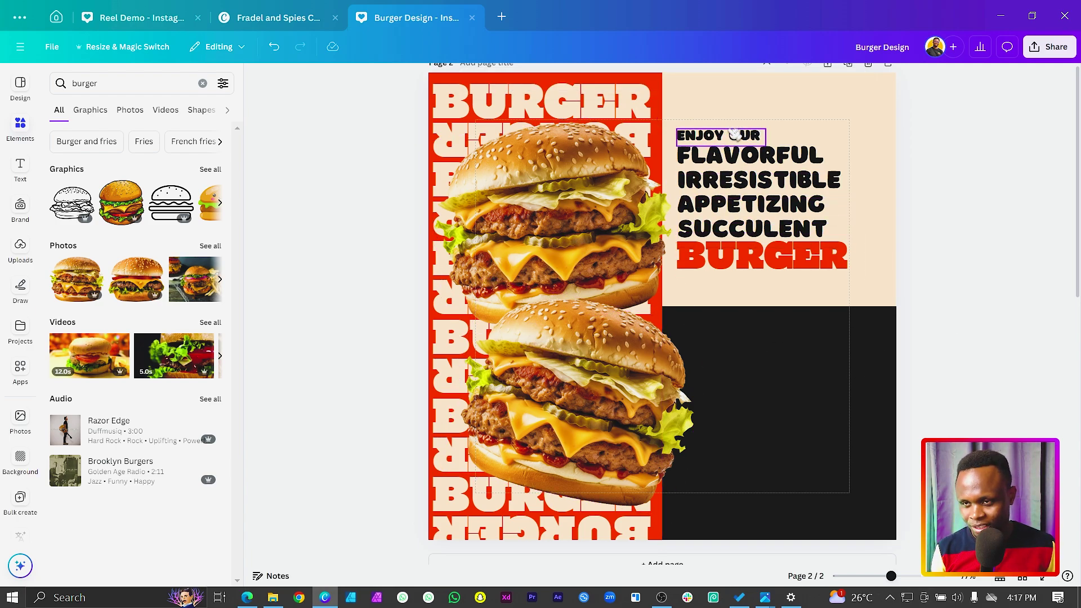
Duplicate ENJOY OUR into the upper part of the black block and replace the copy's text with SPECIAL OFFER on two lines
{"action": "left_click_drag", "start_coordinate": [733, 128], "coordinate": [740, 134]}
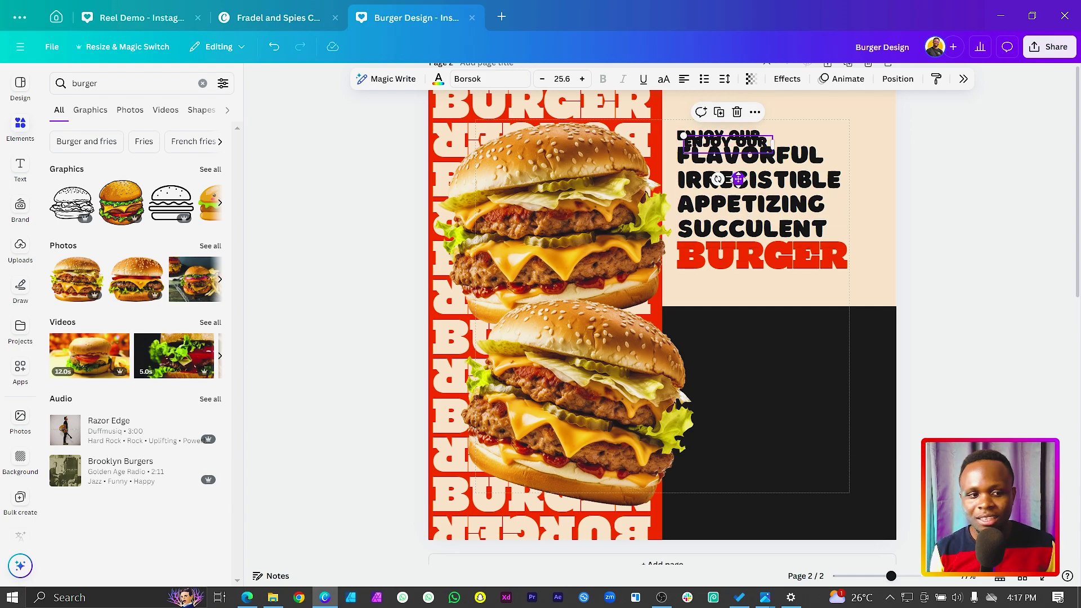
{"action": "left_click_drag", "start_coordinate": [738, 179], "coordinate": [739, 391]}
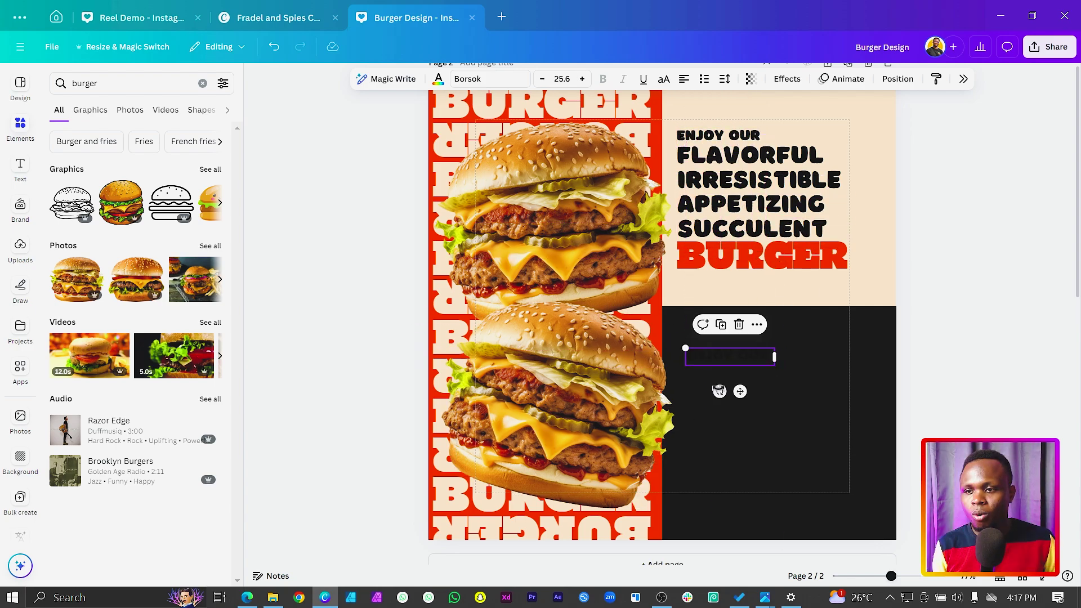
{"action": "double_click", "coordinate": [753, 355]}
{"action": "key", "text": "End"}
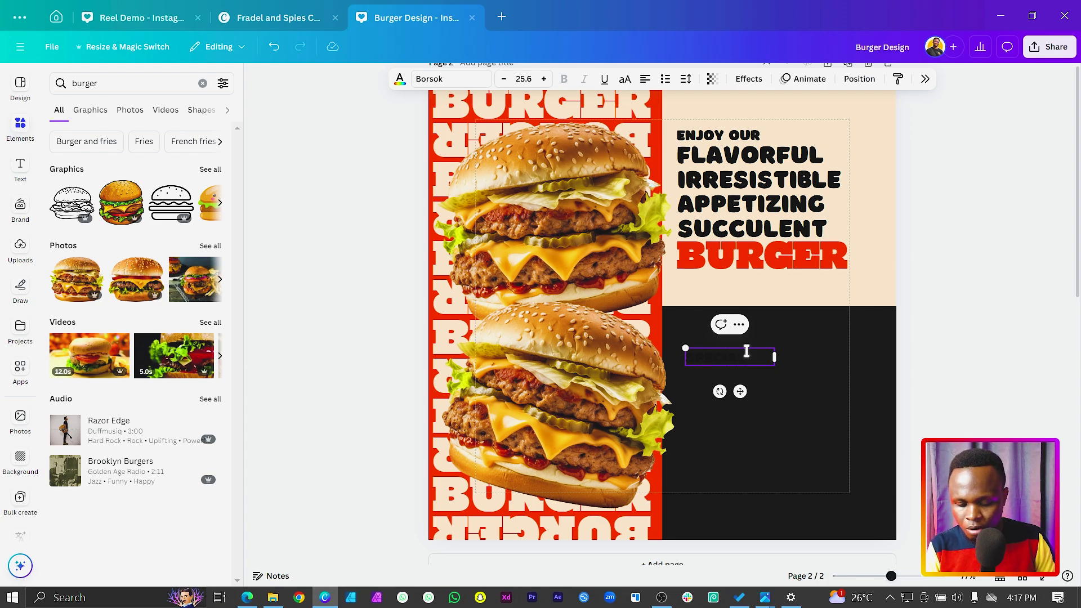
{"action": "key", "text": "Return"}
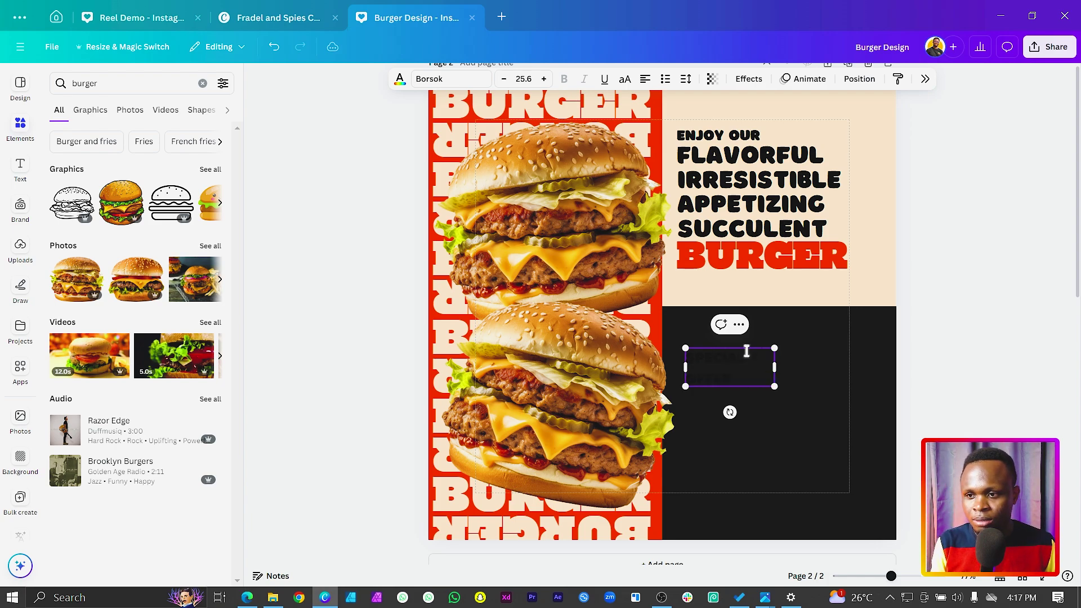
Colour the SPECIAL OFFER text with the document cream
{"action": "key", "text": "ctrl+a"}
{"action": "left_click", "coordinate": [438, 79]}
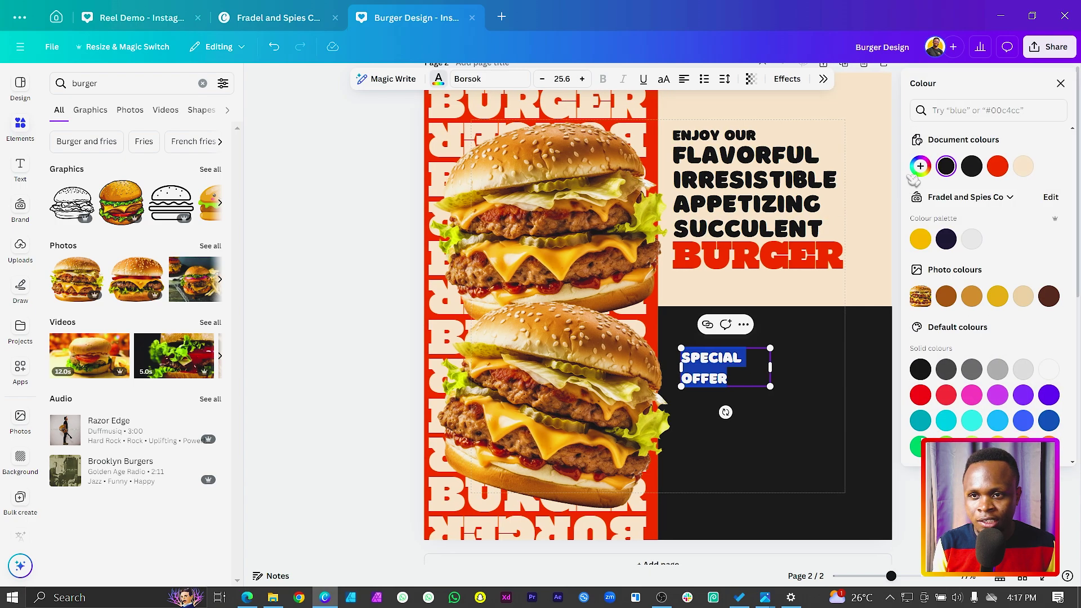
{"action": "left_click", "coordinate": [1022, 166]}
{"action": "left_click", "coordinate": [799, 415]}
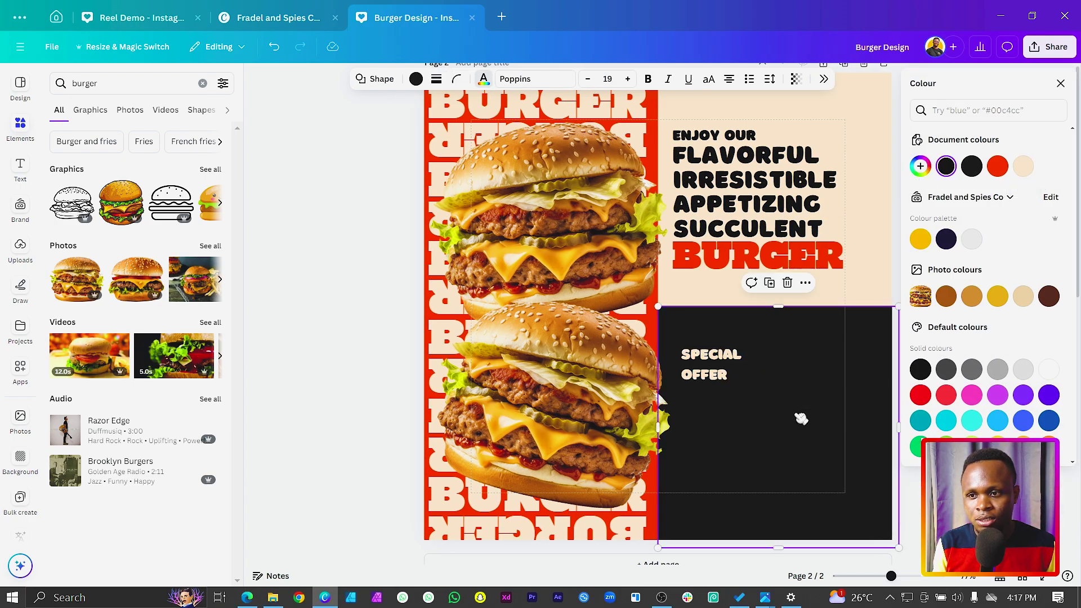
Widen the SPECIAL OFFER text box in the black block so the text fits on one line
{"action": "left_click", "coordinate": [770, 369]}
{"action": "left_click_drag", "start_coordinate": [774, 369], "coordinate": [806, 369]}
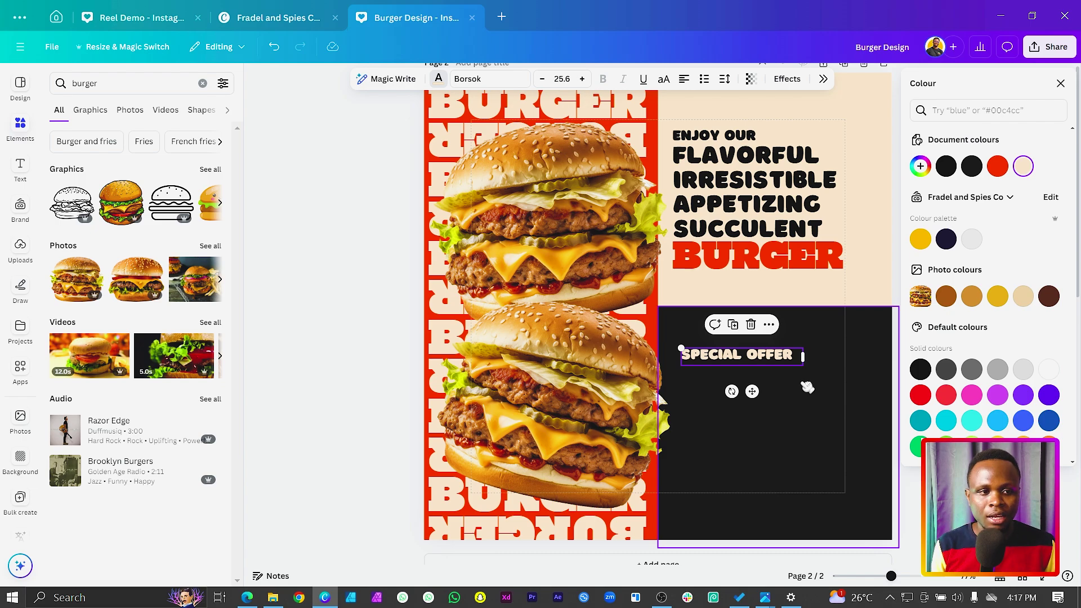
{"action": "left_click", "coordinate": [763, 442]}
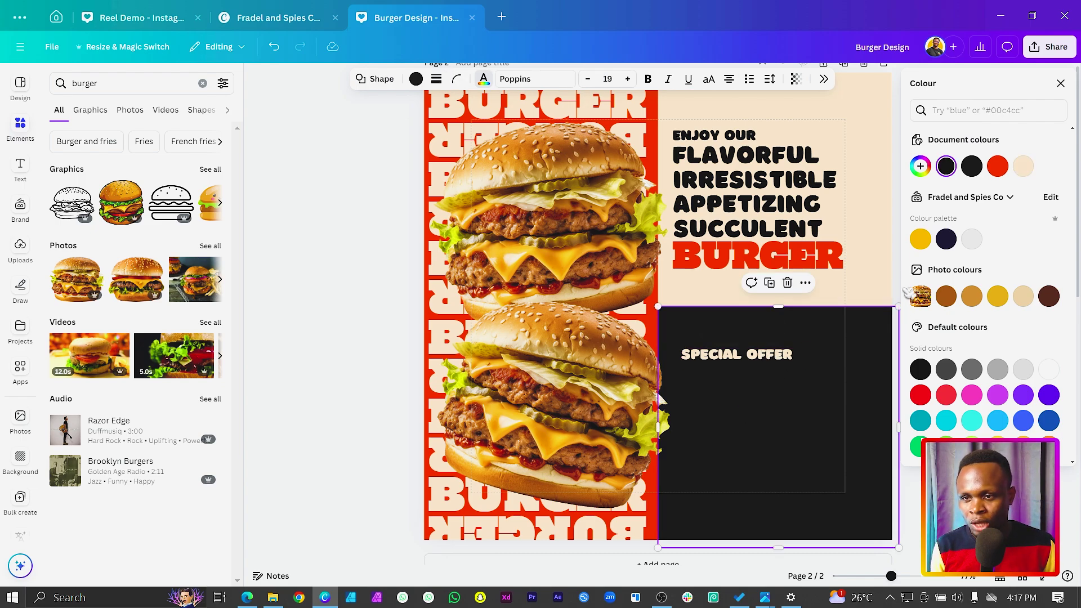
Add a rectangle, place it below SPECIAL OFFER aligned with the text's start, and shorten it into a low bar
{"action": "left_click", "coordinate": [883, 290]}
{"action": "key", "text": "r"}
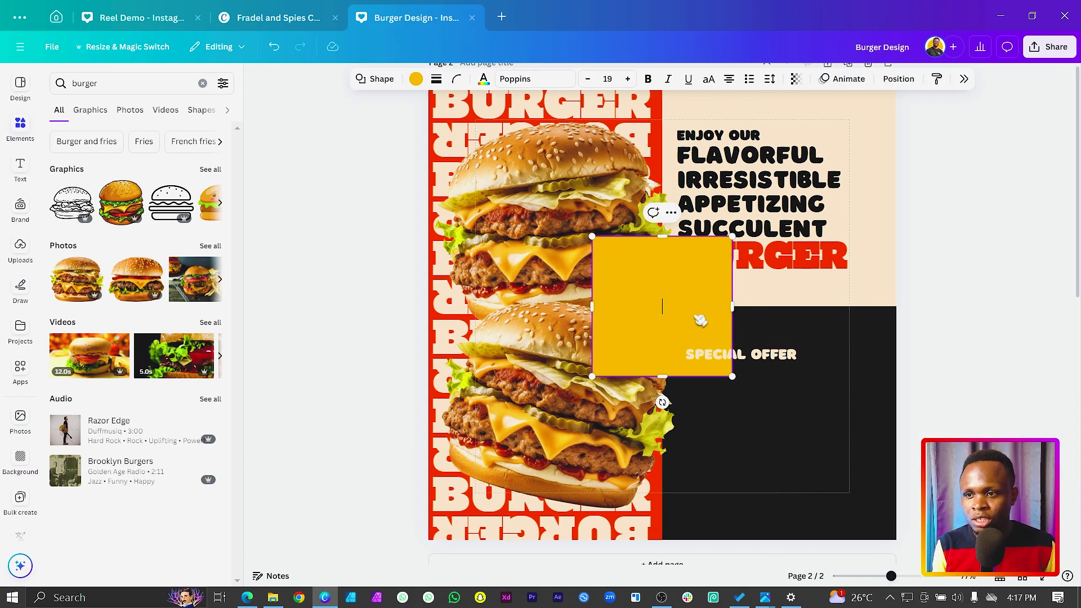
{"action": "double_click", "coordinate": [721, 360]}
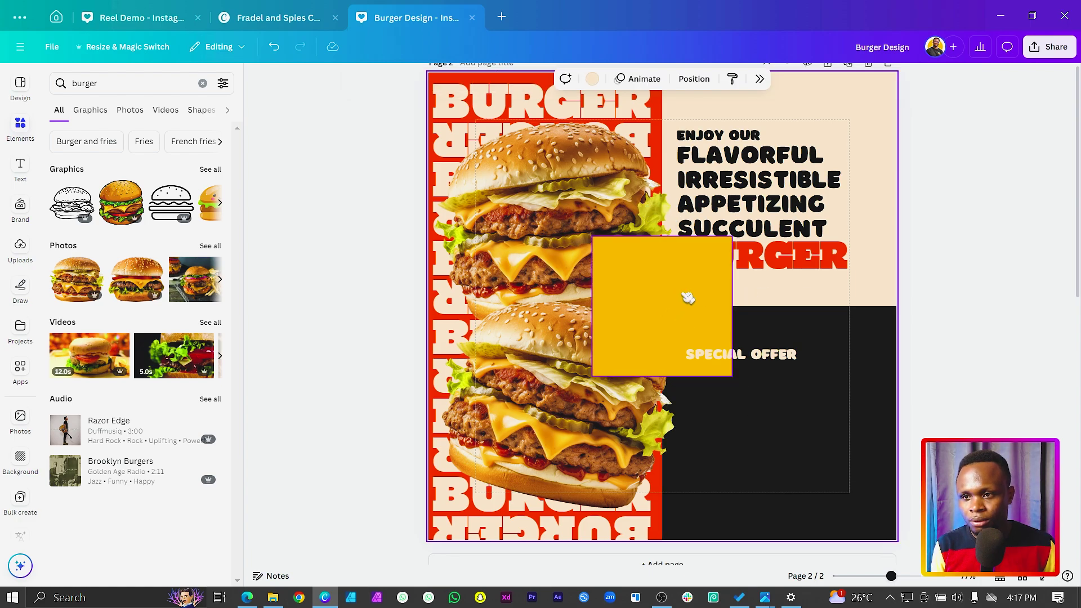
{"action": "left_click_drag", "start_coordinate": [681, 291], "coordinate": [775, 429]}
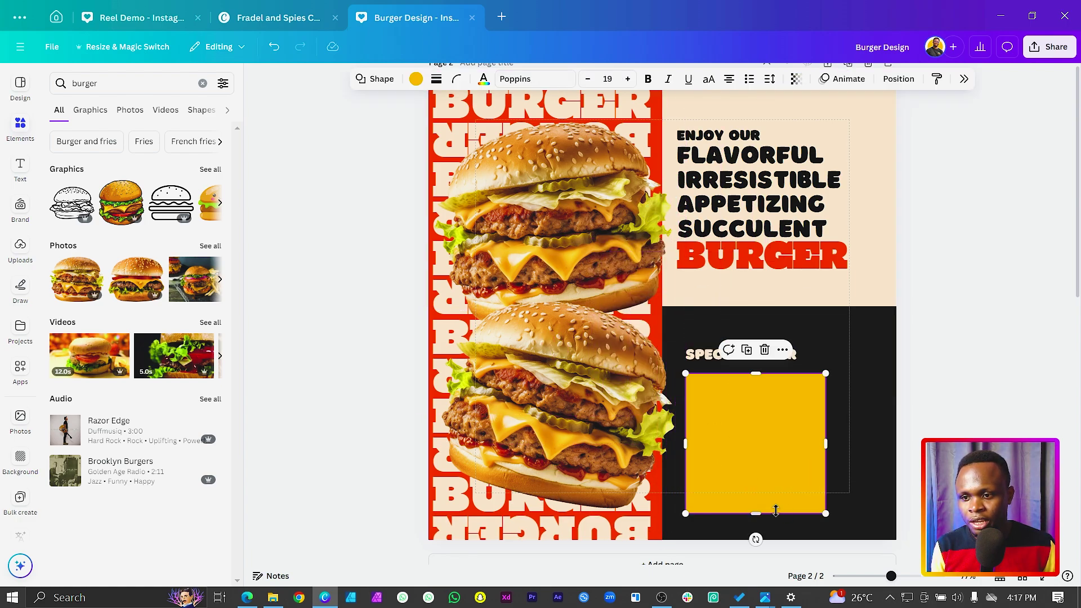
{"action": "left_click_drag", "start_coordinate": [755, 512], "coordinate": [755, 419]}
Form a narrow block and a wider block side by side from the yellow bar and shift both slightly up
{"action": "mouse_move", "coordinate": [827, 398]}
{"action": "left_mouse_down"}
{"action": "mouse_move", "coordinate": [722, 398]}
{"action": "mouse_move", "coordinate": [842, 395]}
{"action": "mouse_move", "coordinate": [828, 397]}
{"action": "left_mouse_up"}
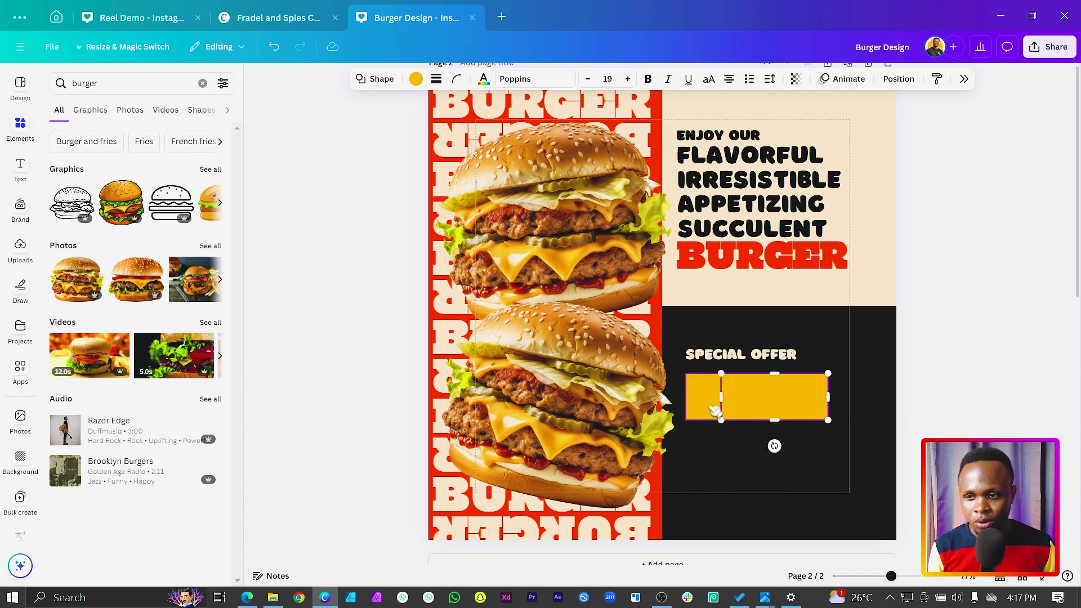
{"action": "left_click", "coordinate": [715, 409], "text": "shift"}
{"action": "left_click_drag", "start_coordinate": [755, 401], "coordinate": [755, 394]}
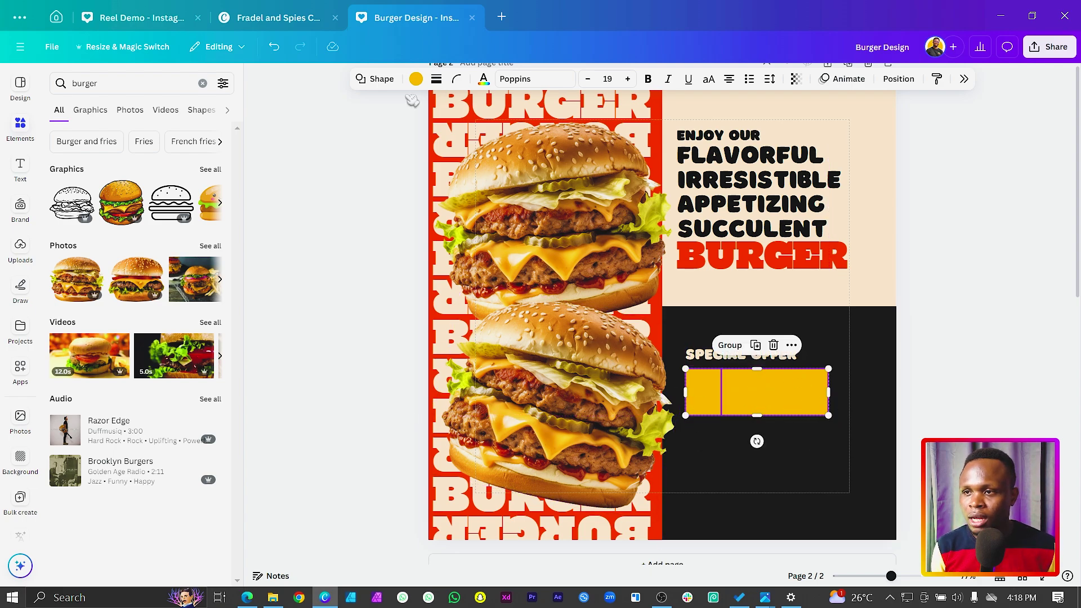
Round the corners of both yellow blocks slightly and nudge the wider one closer against the narrow one
{"action": "left_click", "coordinate": [456, 78]}
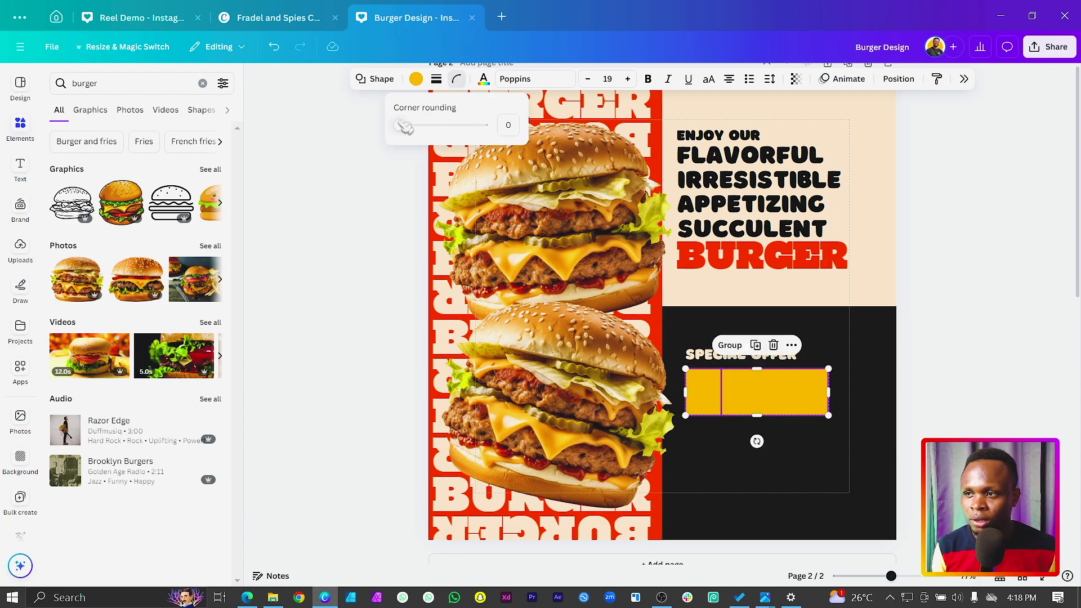
{"action": "left_click_drag", "start_coordinate": [403, 128], "coordinate": [417, 126]}
{"action": "left_click", "coordinate": [856, 493]}
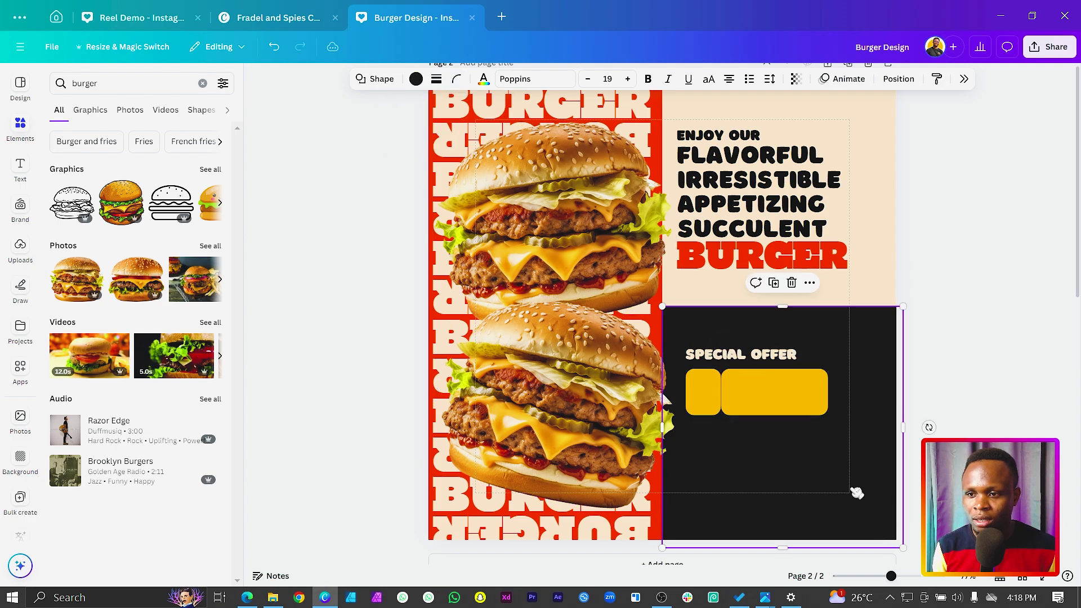
{"action": "left_click", "coordinate": [795, 398]}
{"action": "left_click_drag", "start_coordinate": [795, 398], "coordinate": [794, 399]}
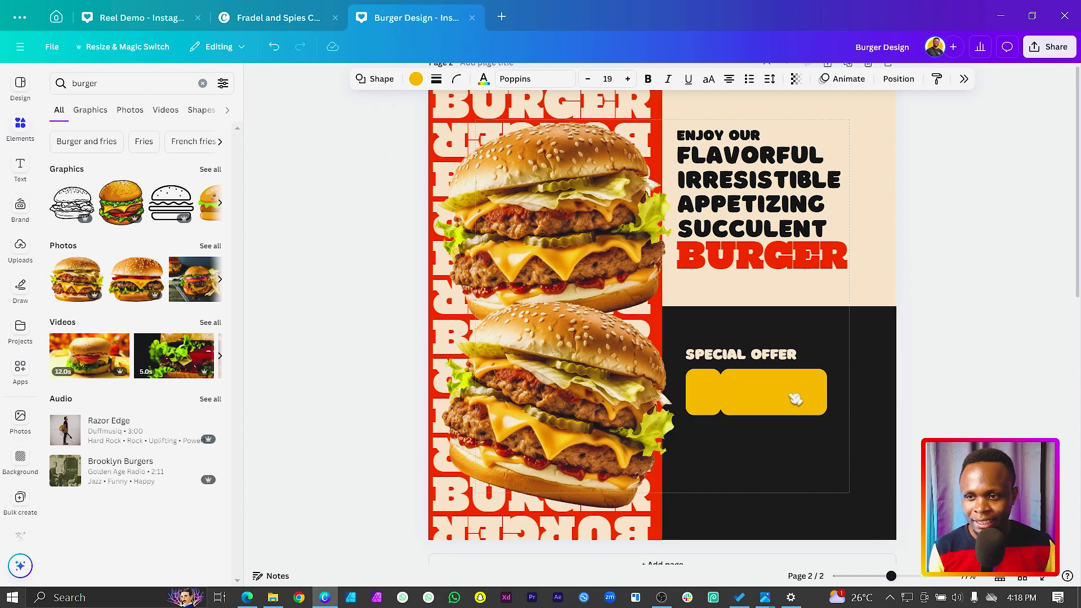
{"action": "left_click", "coordinate": [795, 398]}
{"action": "left_click", "coordinate": [734, 449]}
Colour the narrow block with the document cream and the wider block with the document red
{"action": "left_click", "coordinate": [709, 401]}
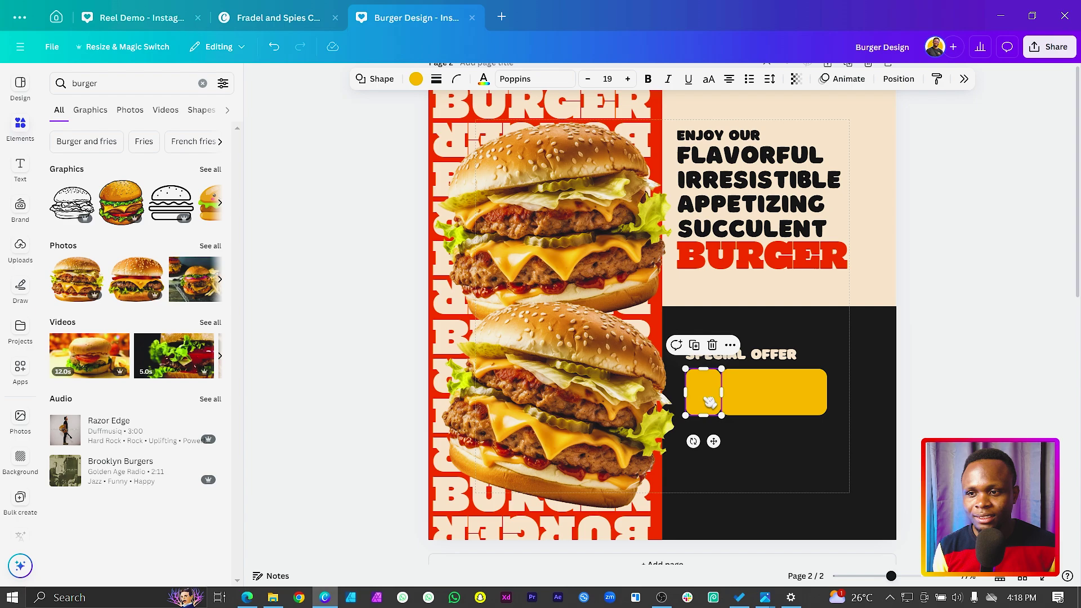
{"action": "left_click", "coordinate": [415, 79]}
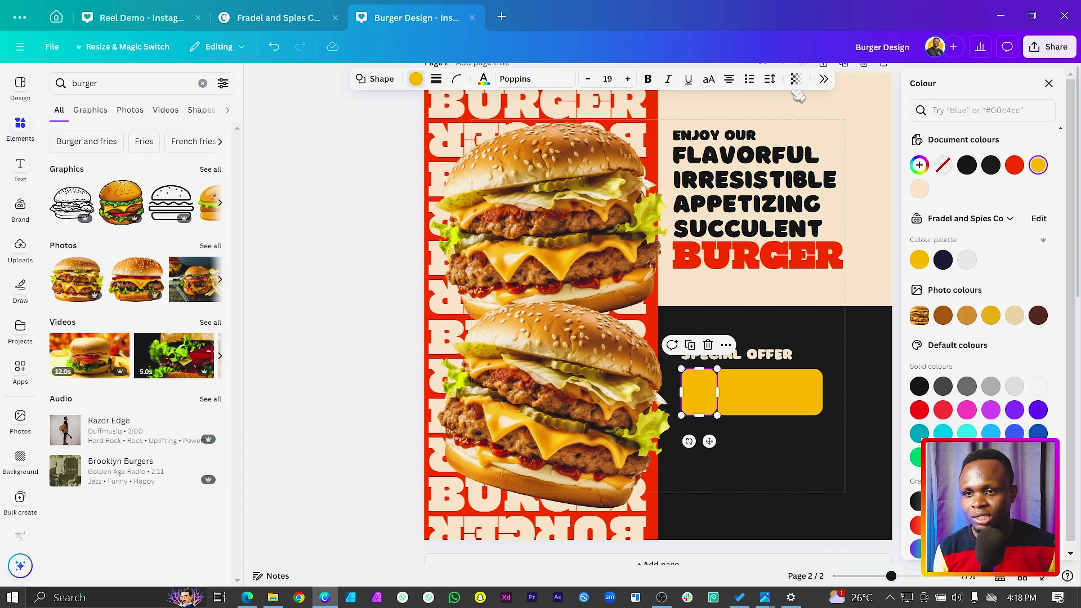
{"action": "left_click", "coordinate": [919, 189]}
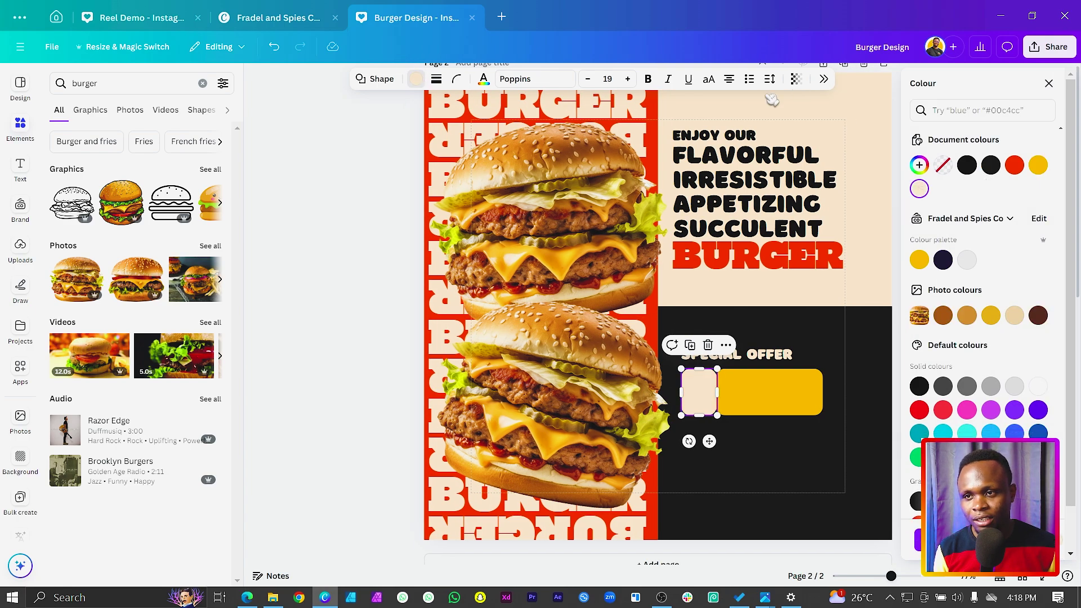
{"action": "left_click", "coordinate": [770, 394]}
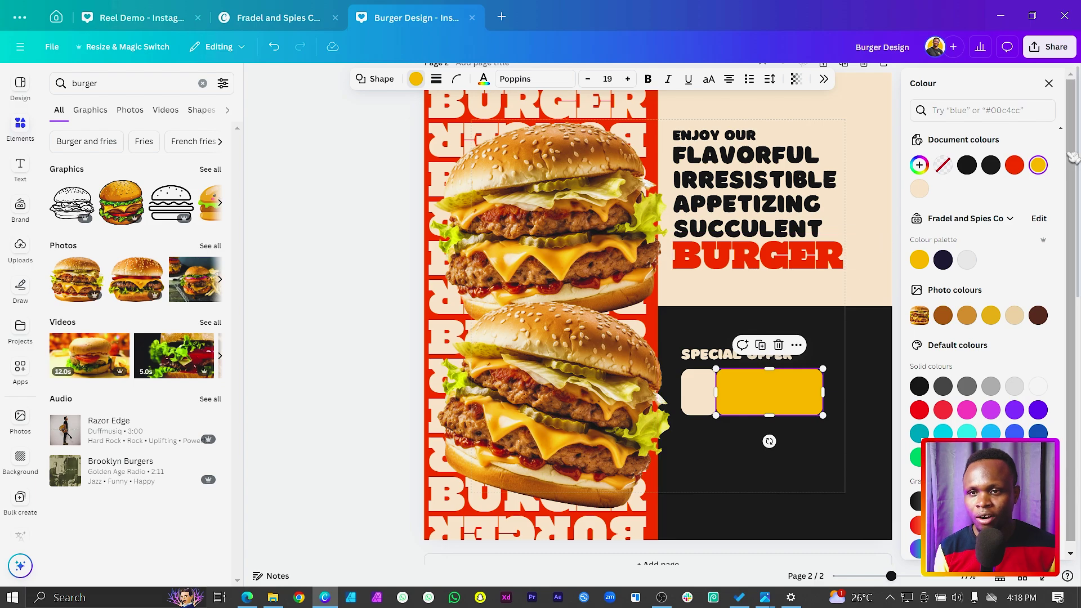
{"action": "left_click", "coordinate": [1020, 169]}
{"action": "left_click", "coordinate": [789, 488]}
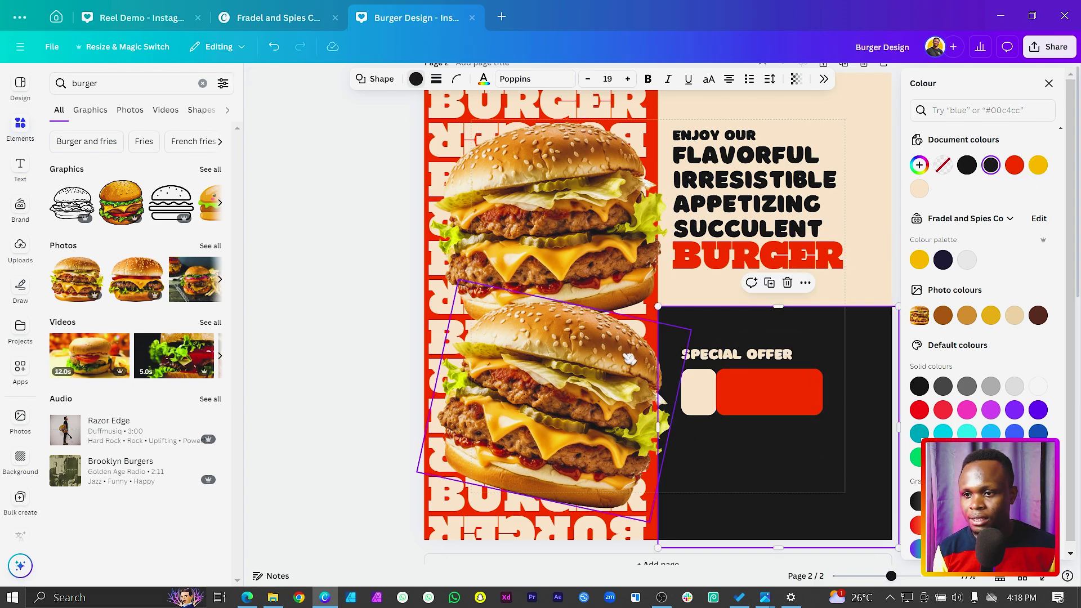
Search the graphics for cedi, add the black circular cedi symbol and centre it on the cream block
{"action": "left_click", "coordinate": [119, 89]}
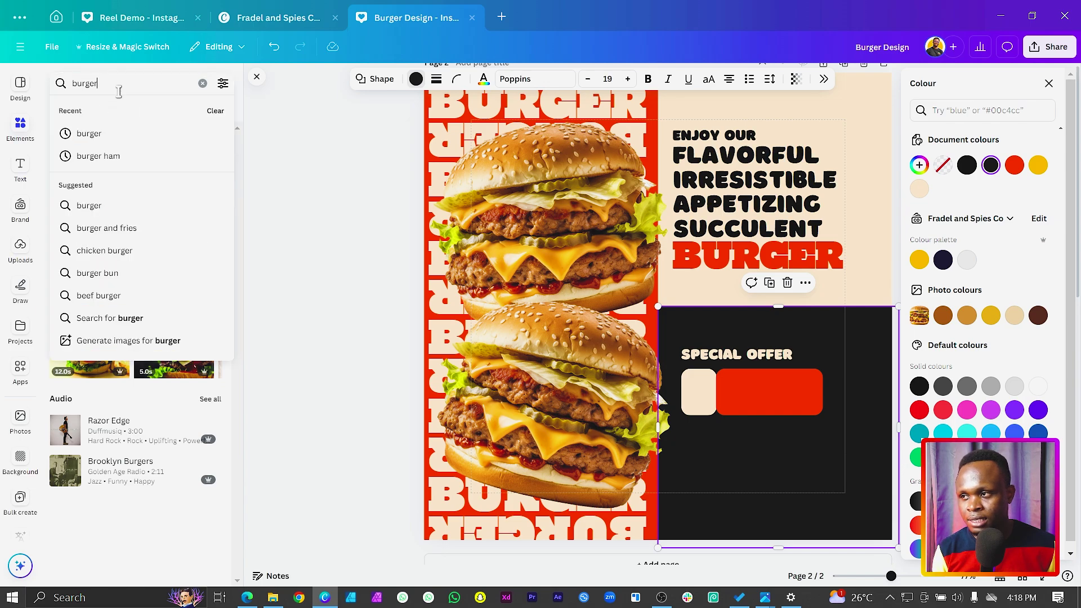
{"action": "type", "text": "cedi"}
{"action": "key", "text": "Return"}
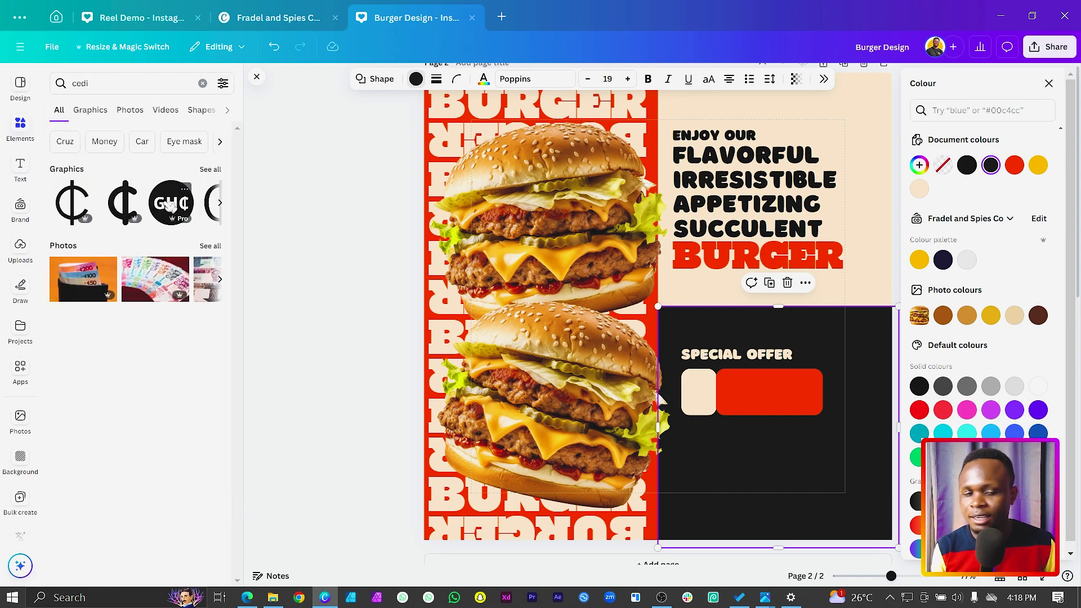
{"action": "left_click", "coordinate": [213, 170]}
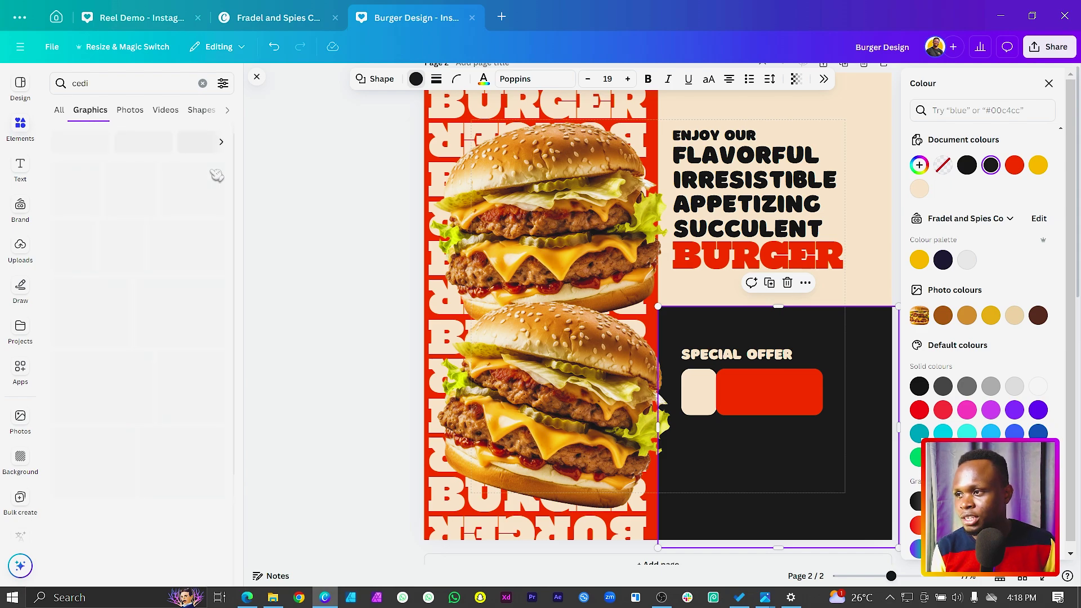
{"action": "left_click", "coordinate": [197, 256]}
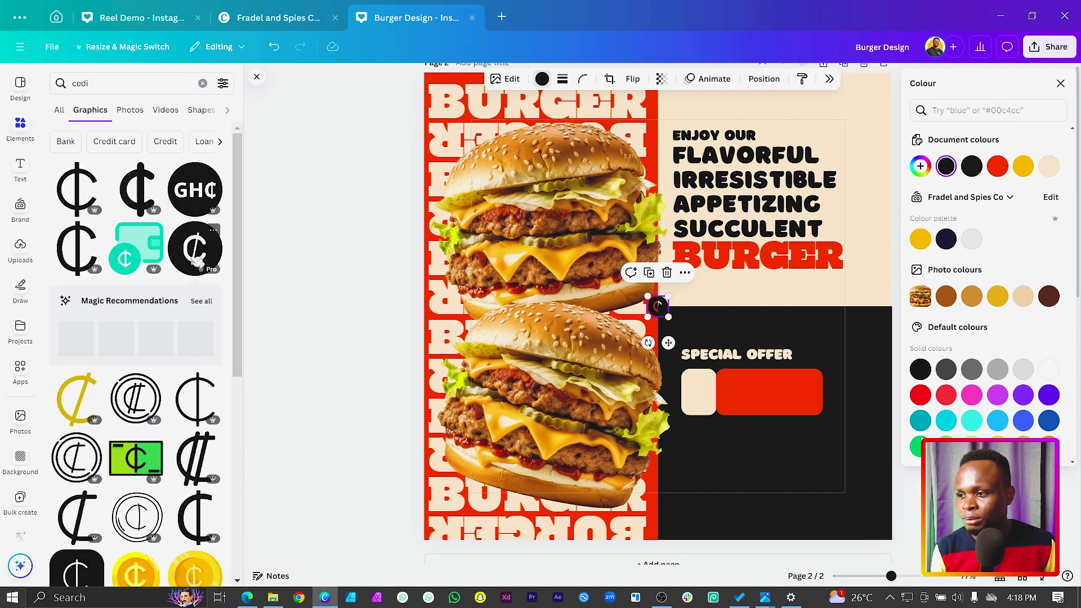
{"action": "left_click", "coordinate": [214, 229]}
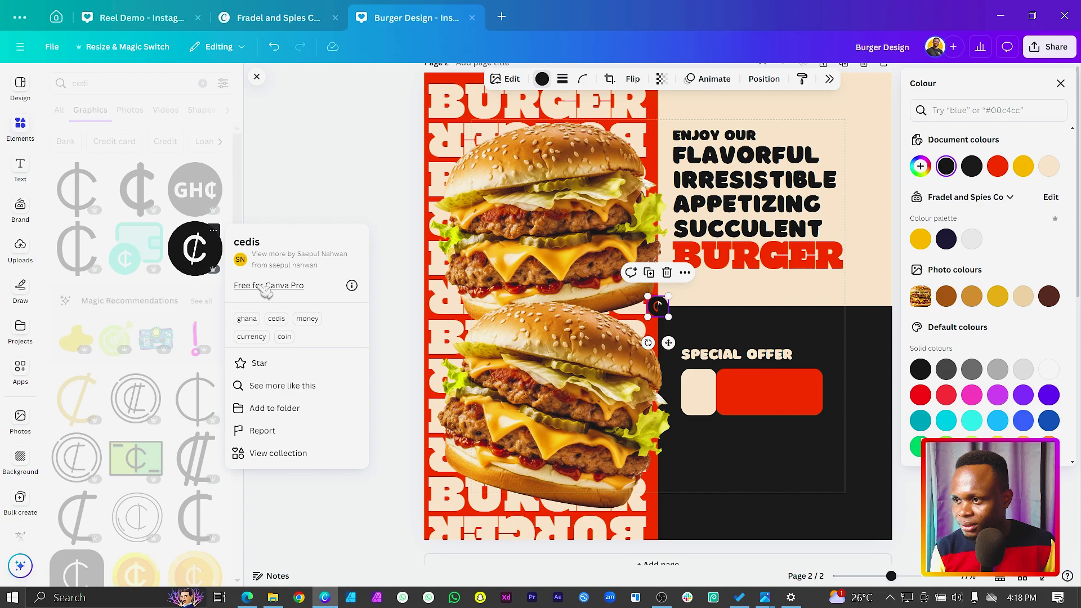
{"action": "left_click_drag", "start_coordinate": [657, 306], "coordinate": [698, 392]}
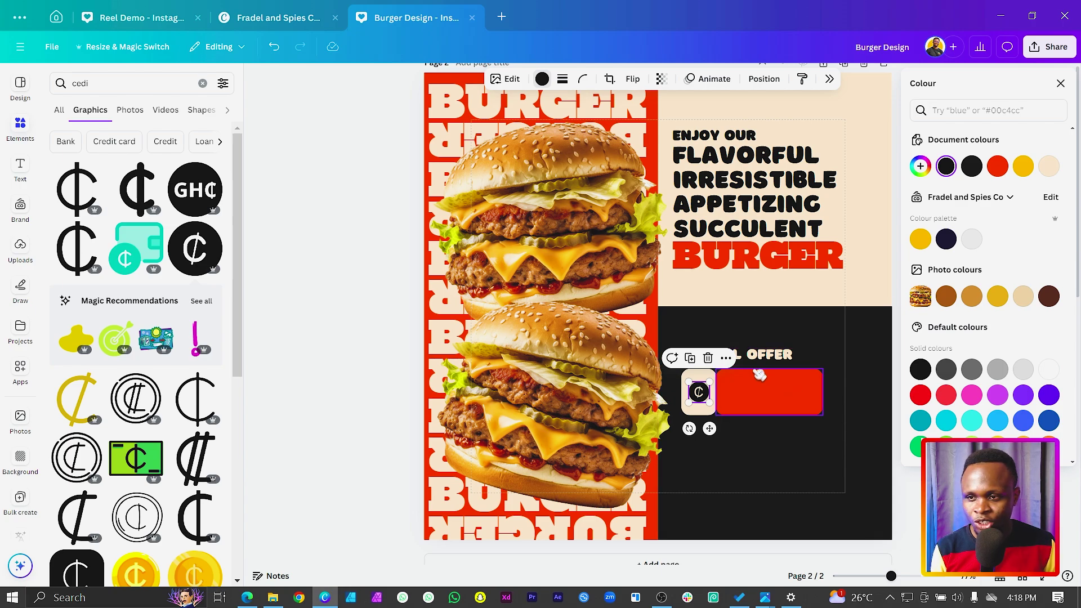
Move the red BURGER headline text onto the red block, colour it cream and bring it in front of the block
{"action": "left_click_drag", "start_coordinate": [755, 268], "coordinate": [805, 399]}
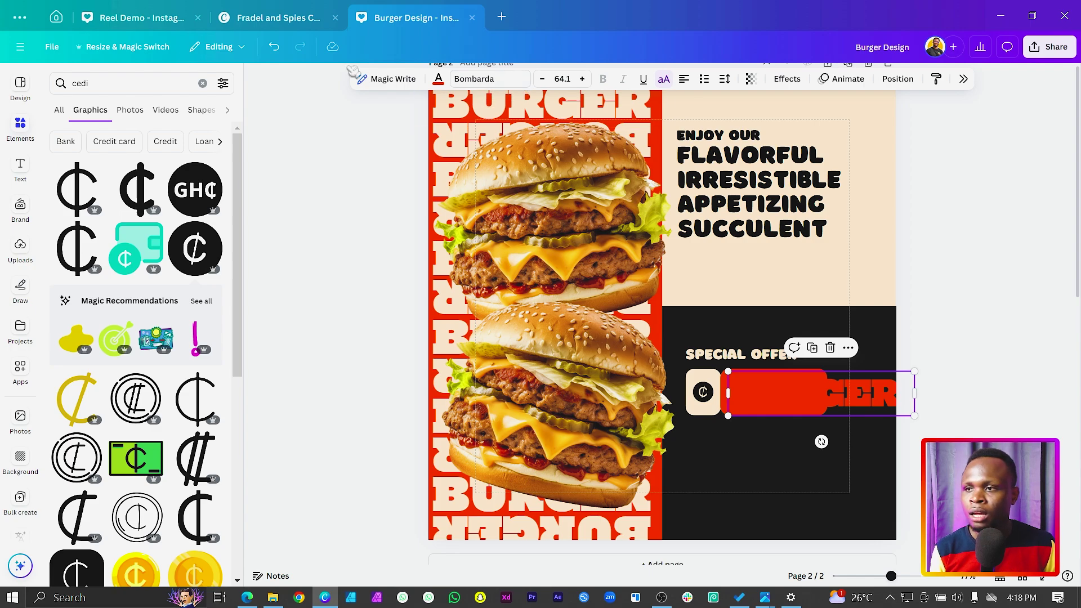
{"action": "left_click", "coordinate": [439, 80]}
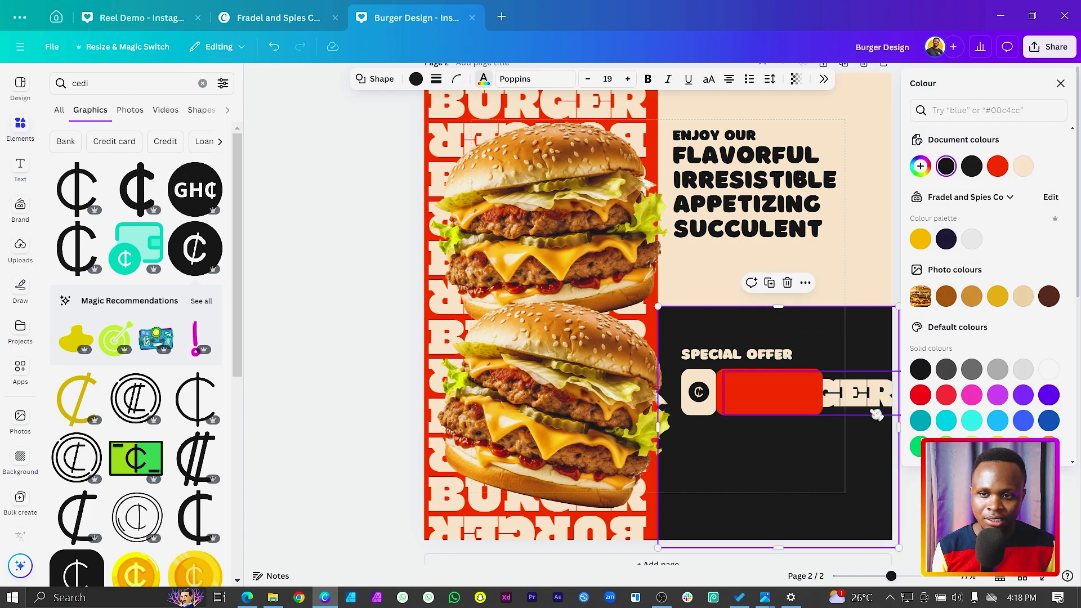
{"action": "key", "text": "ctrl+]"}
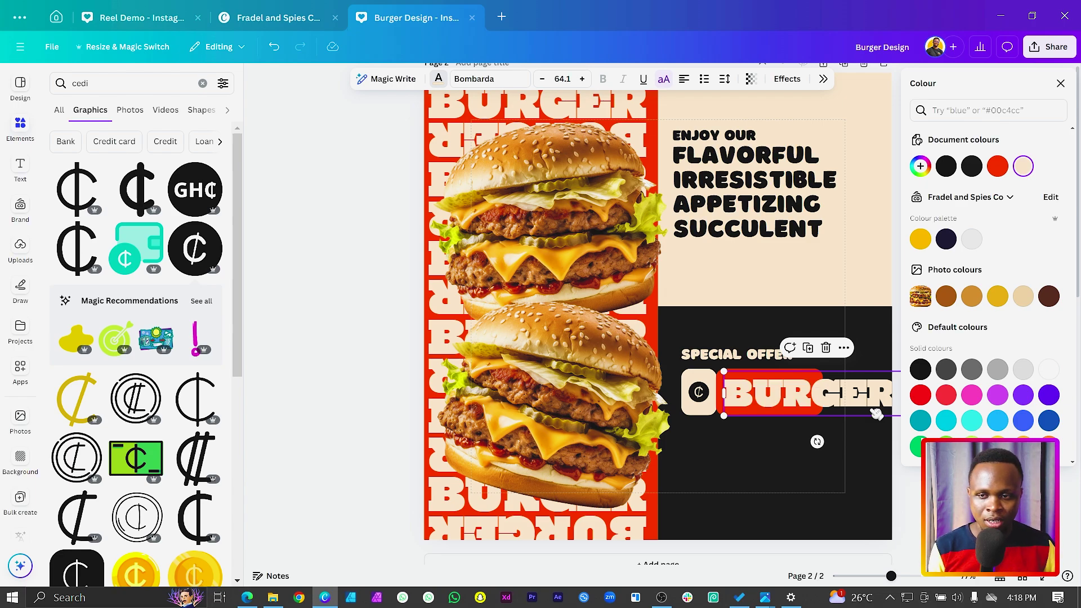
Replace the cream BURGER text on the red block with the price 40.99
{"action": "double_click", "coordinate": [877, 414]}
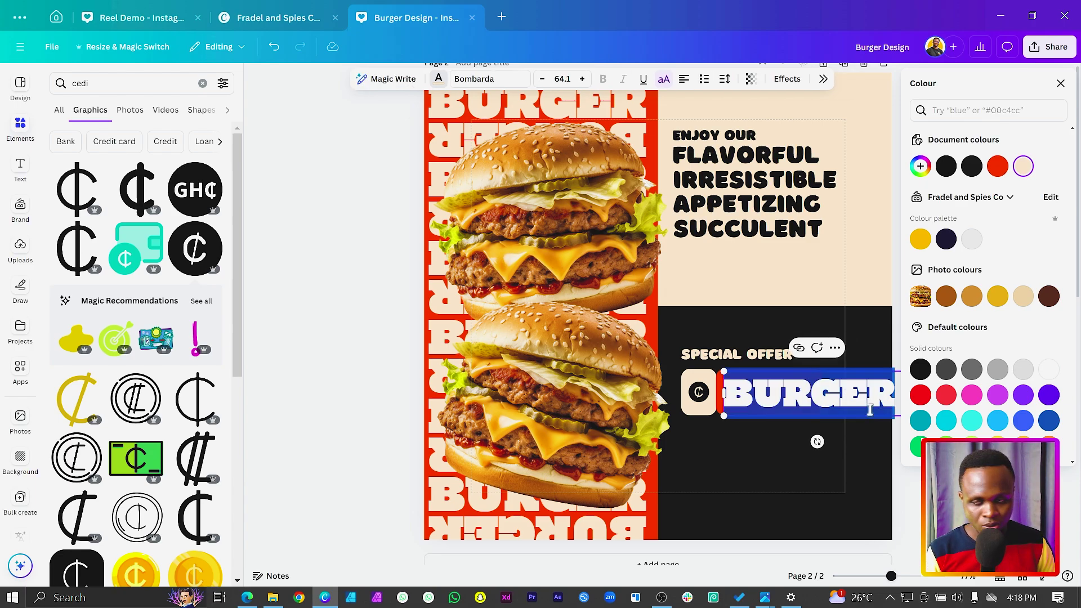
{"action": "type", "text": "40"}
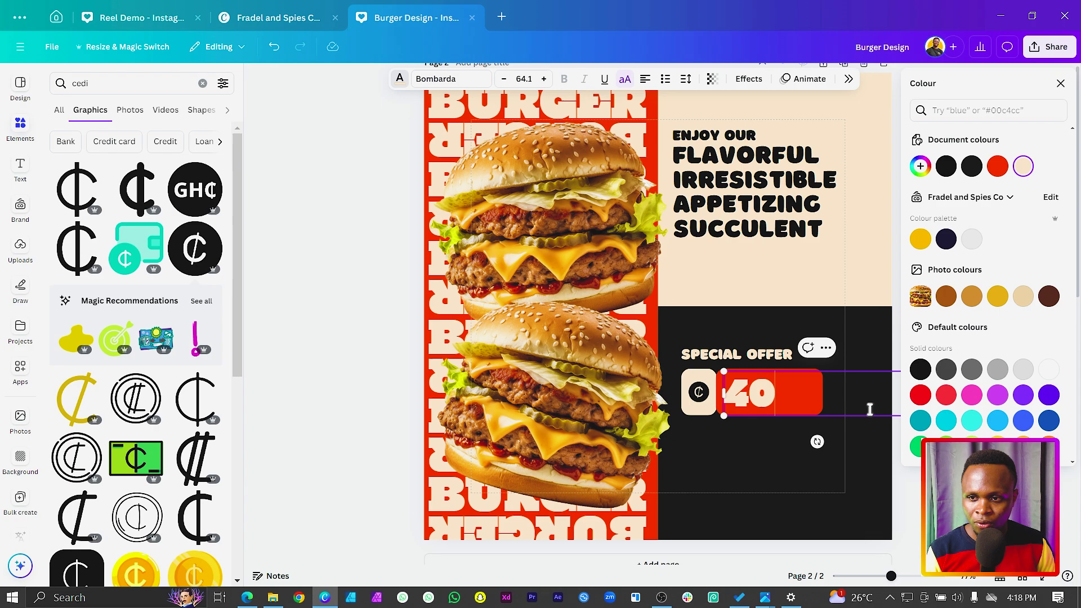
{"action": "type", "text": ".99"}
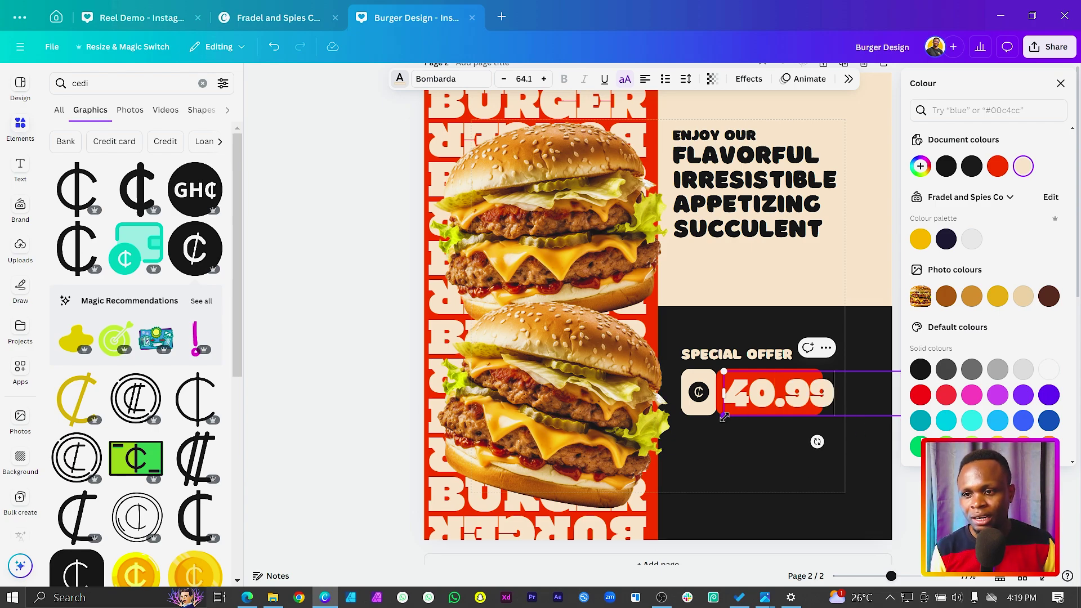
Scale the price text down to size 52.9, change it to 20.99 and fit its text box centred on the red block
{"action": "left_click_drag", "start_coordinate": [724, 417], "coordinate": [754, 407]}
{"action": "left_click", "coordinate": [768, 405]}
{"action": "left_click", "coordinate": [769, 407]}
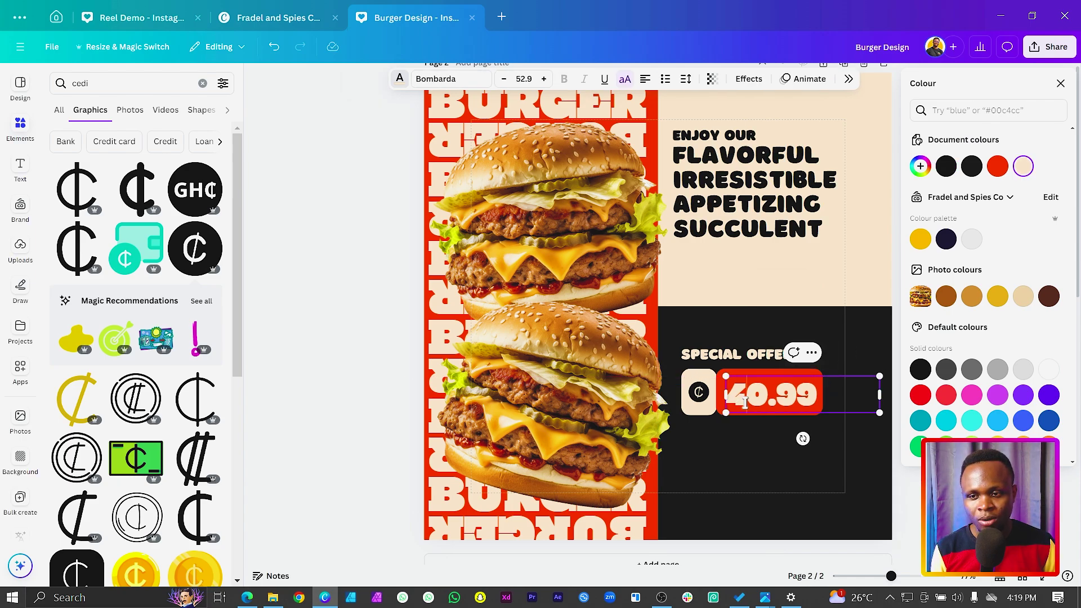
{"action": "key", "text": "BackSpace"}
{"action": "type", "text": "2"}
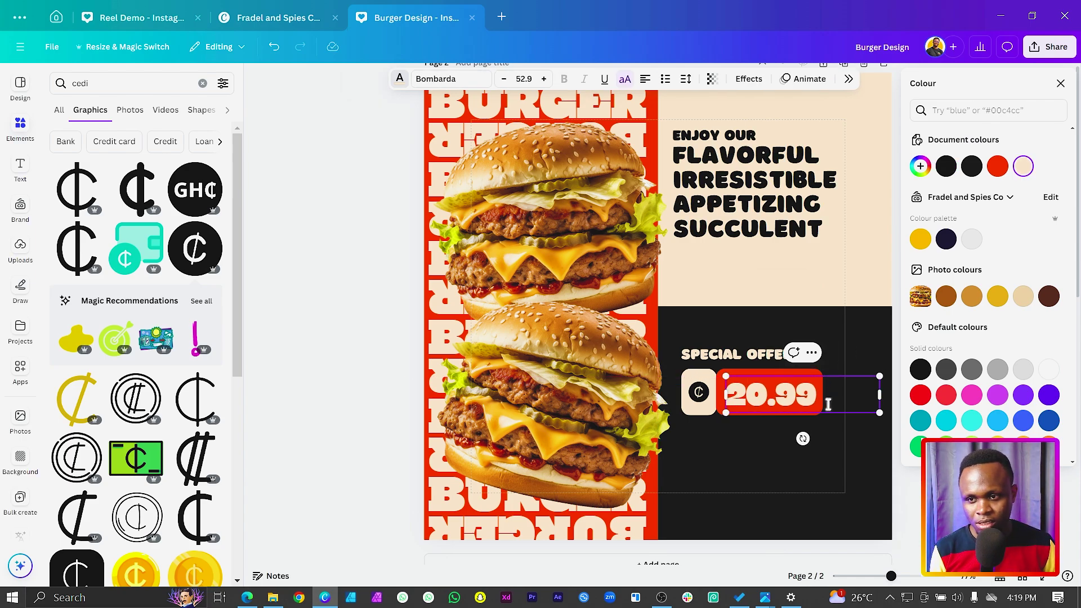
{"action": "left_click_drag", "start_coordinate": [882, 408], "coordinate": [825, 408]}
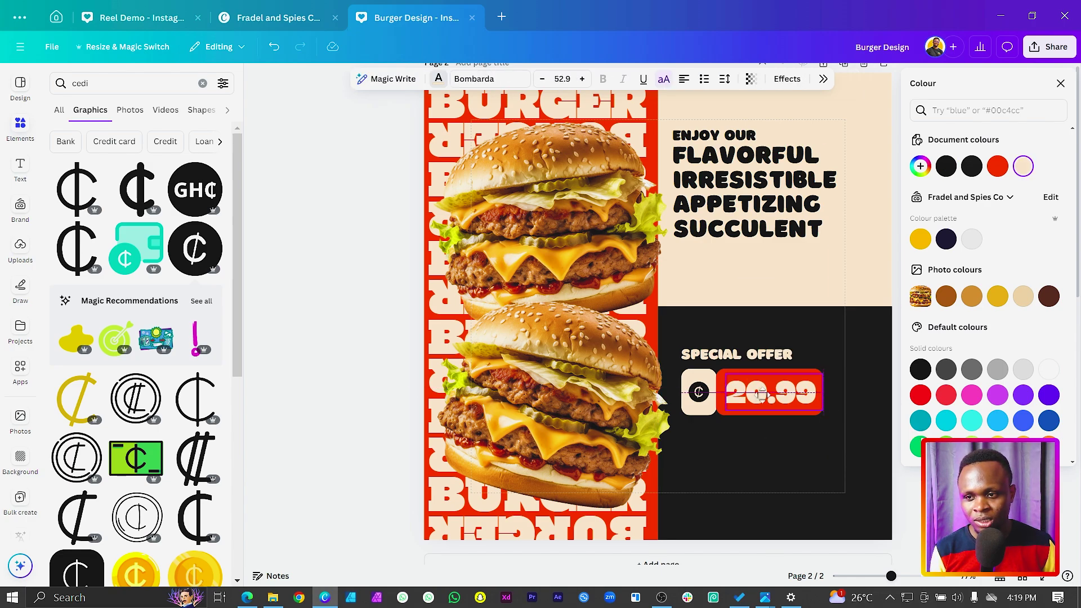
{"action": "left_click", "coordinate": [761, 491]}
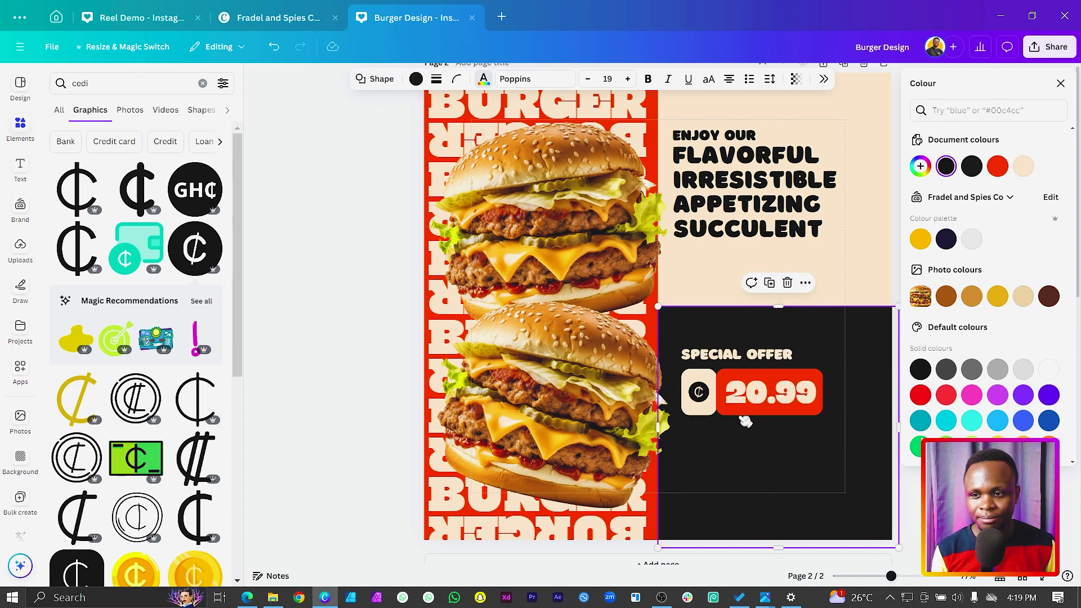
Duplicate the cream block below the price and resize the copy to the full width of the price row, slightly taller
{"action": "left_click", "coordinate": [699, 410]}
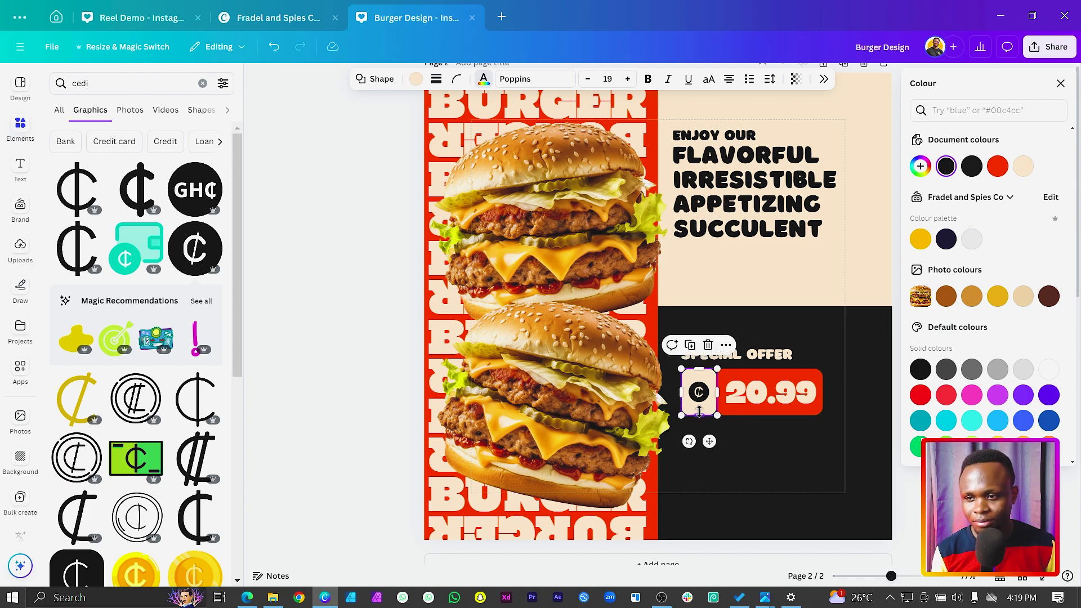
{"action": "key", "text": "ctrl+d"}
{"action": "left_click_drag", "start_coordinate": [699, 394], "coordinate": [823, 441]}
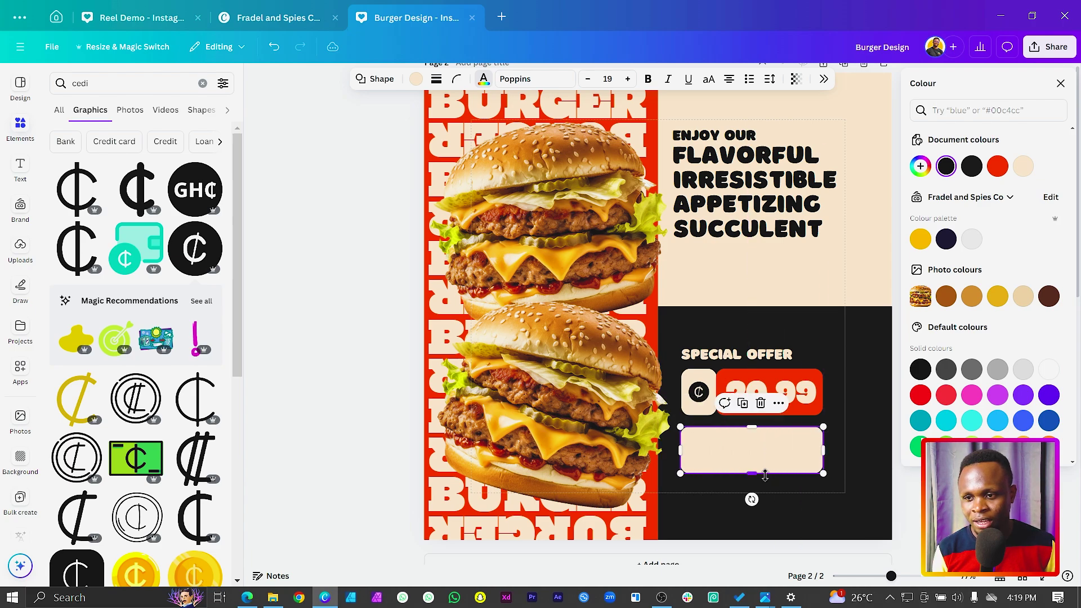
{"action": "mouse_move", "coordinate": [764, 475]}
{"action": "left_mouse_down"}
{"action": "mouse_move", "coordinate": [760, 485]}
{"action": "mouse_move", "coordinate": [764, 455]}
{"action": "left_mouse_up"}
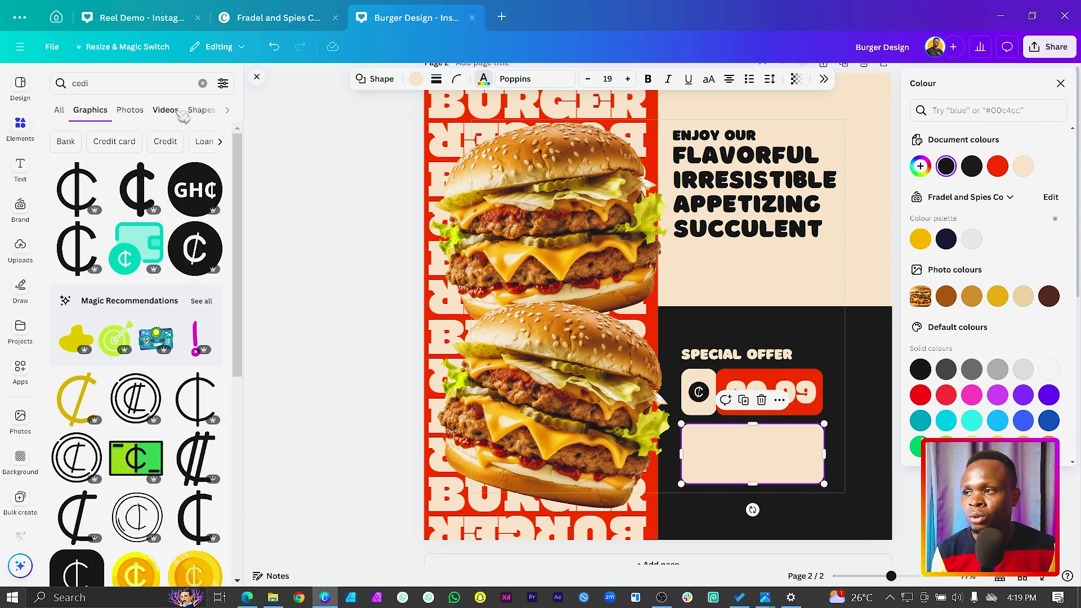
Search the Canva apps for "qr" and open the QR Code app
{"action": "left_click", "coordinate": [124, 81]}
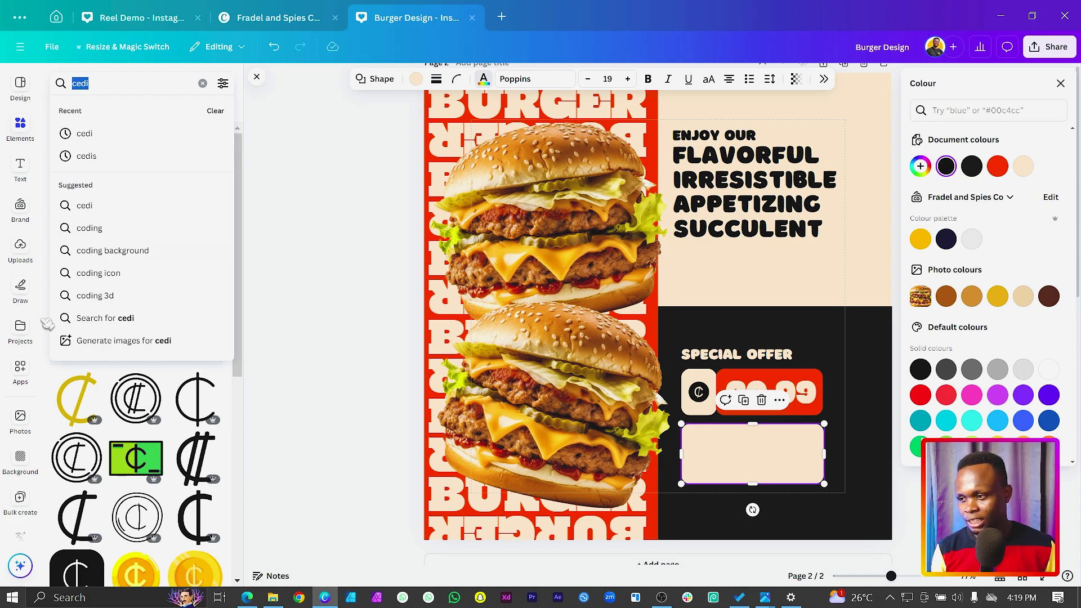
{"action": "scroll", "coordinate": [9, 453], "scroll_direction": "down", "scroll_amount": 6}
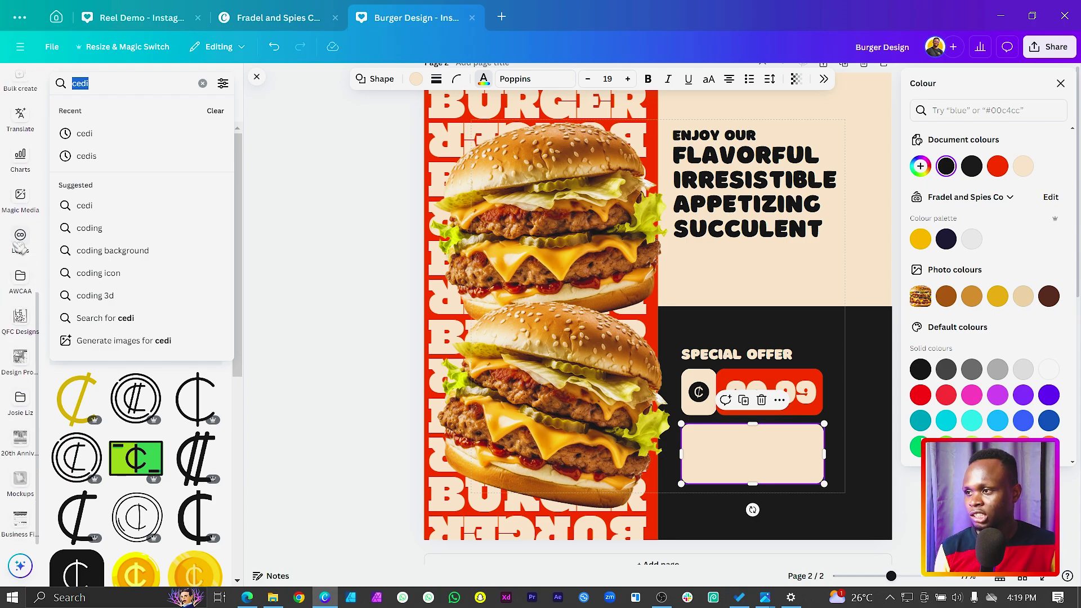
{"action": "scroll", "coordinate": [13, 250], "scroll_direction": "up", "scroll_amount": 6}
{"action": "left_click", "coordinate": [20, 135]}
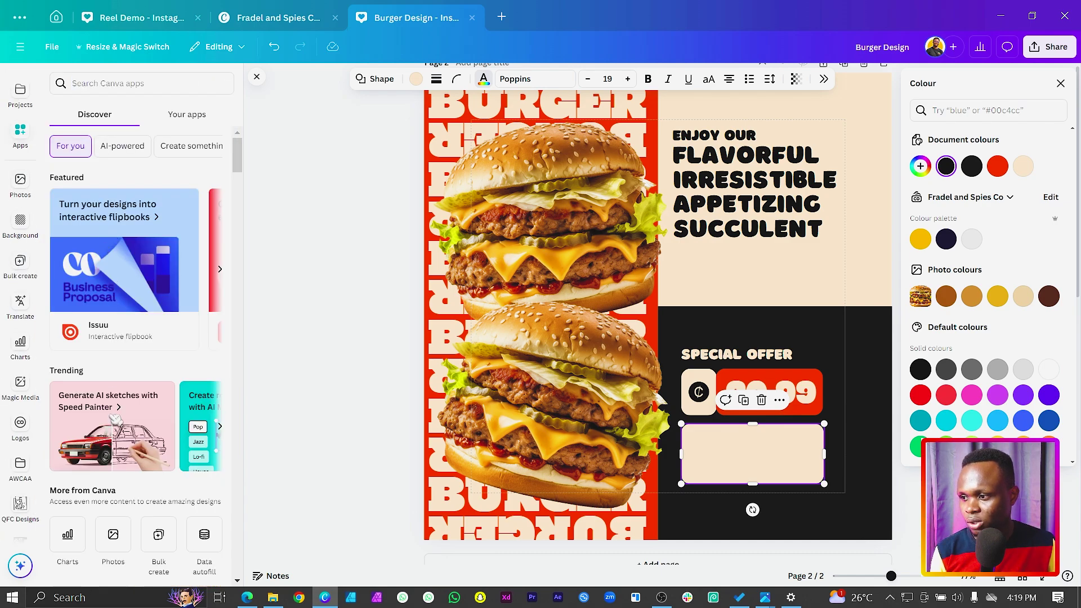
{"action": "scroll", "coordinate": [116, 418], "scroll_direction": "down", "scroll_amount": 3}
{"action": "left_click", "coordinate": [133, 83]}
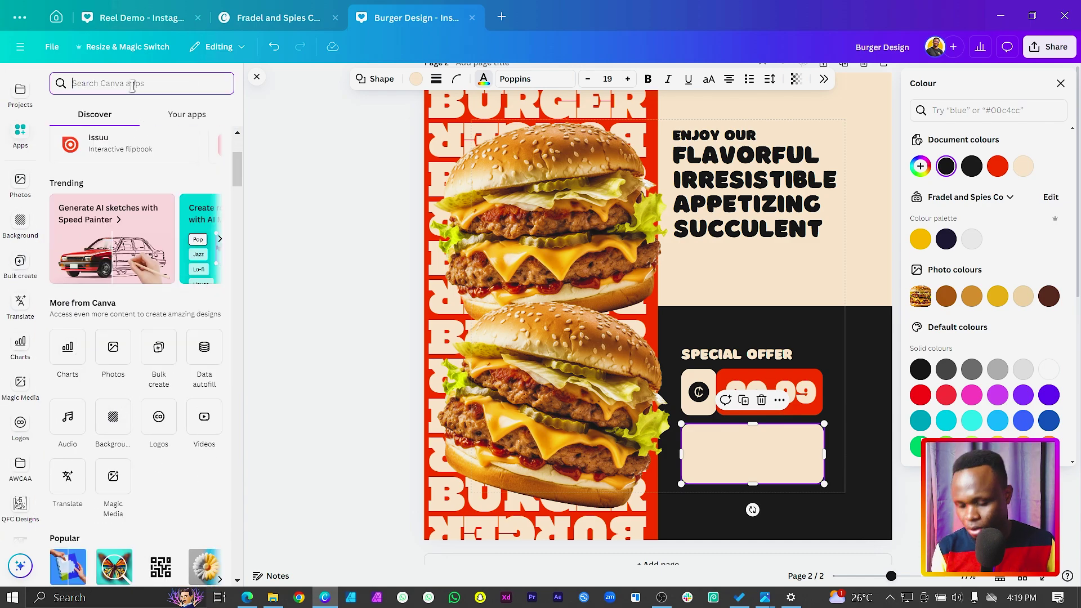
{"action": "type", "text": "qr"}
{"action": "key", "text": "Return"}
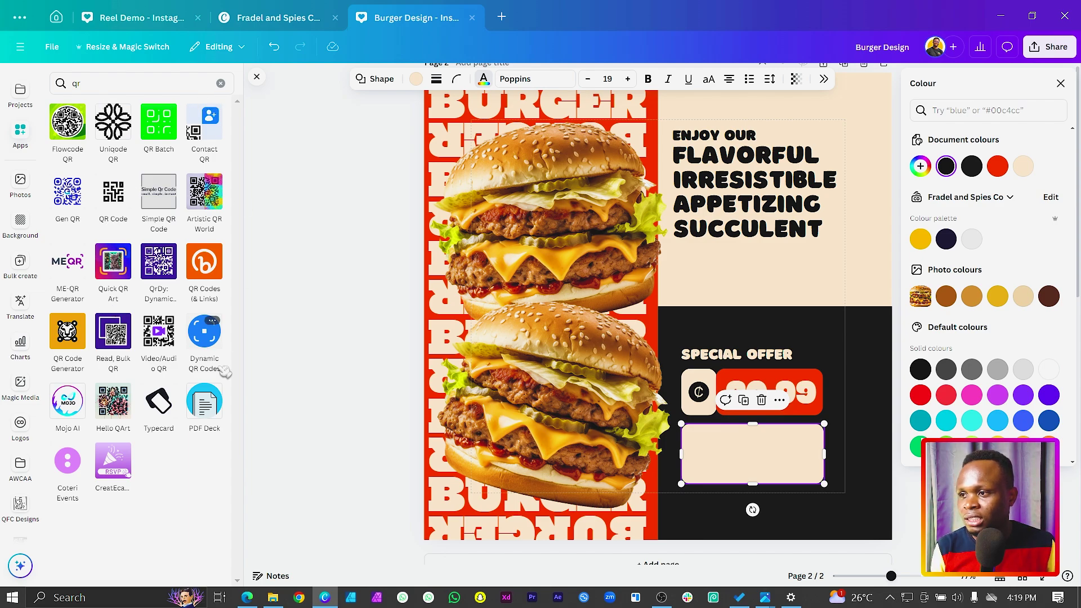
{"action": "left_click", "coordinate": [116, 212]}
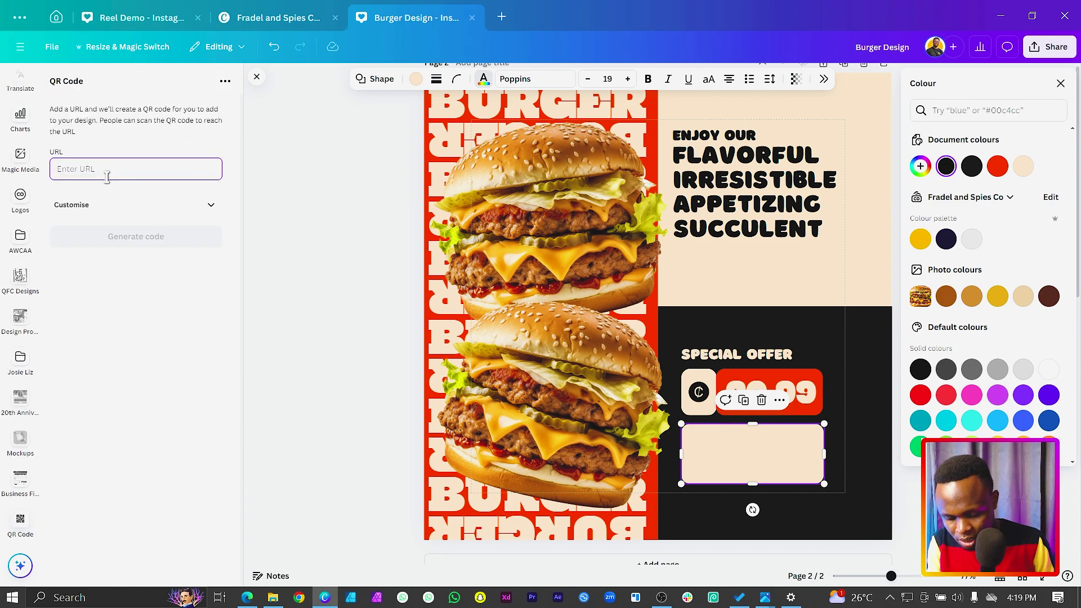
{"action": "type", "text": "http"}
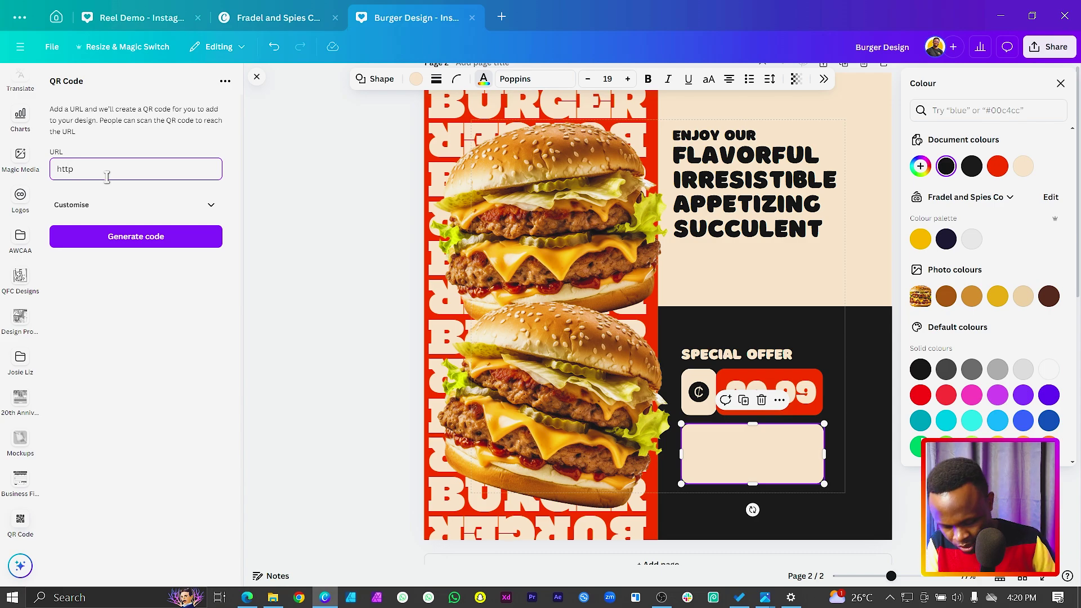
{"action": "type", "text": "s://theafricangeeks.com"}
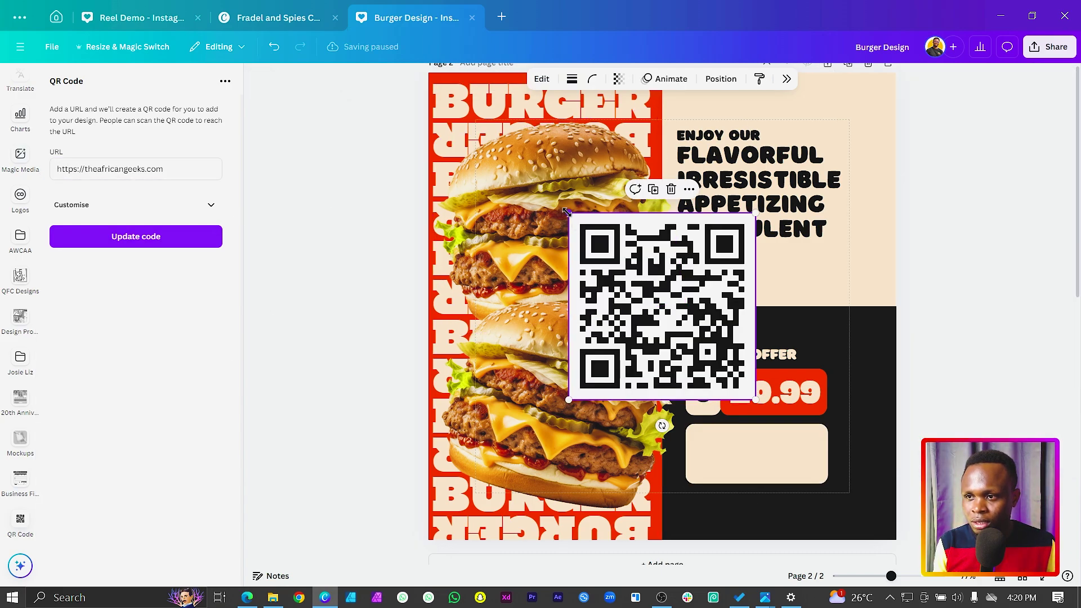
{"action": "left_click_drag", "start_coordinate": [566, 212], "coordinate": [713, 437]}
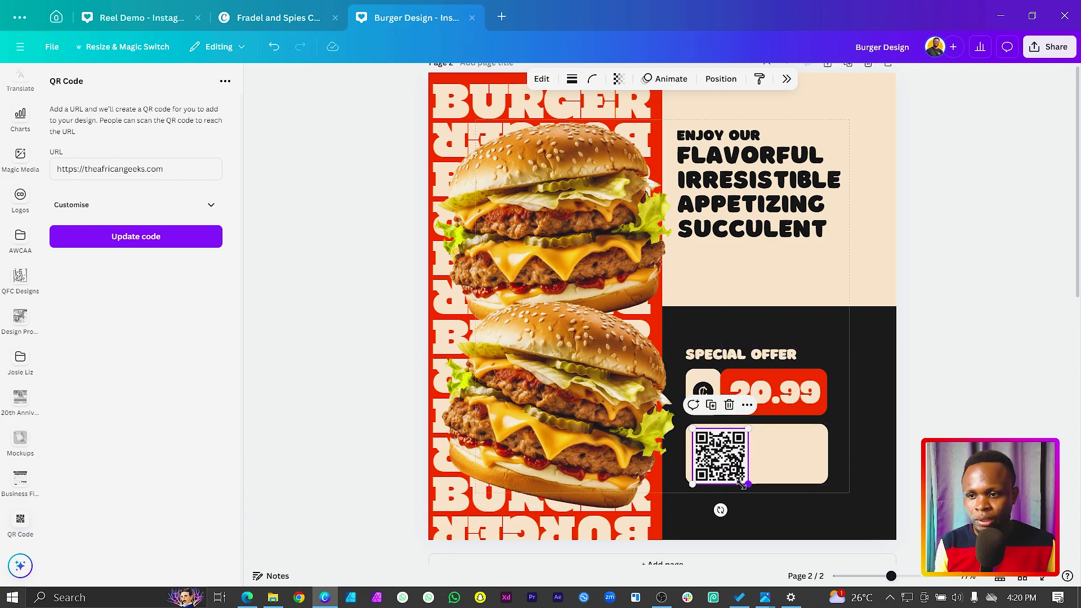
{"action": "left_click_drag", "start_coordinate": [742, 484], "coordinate": [714, 455]}
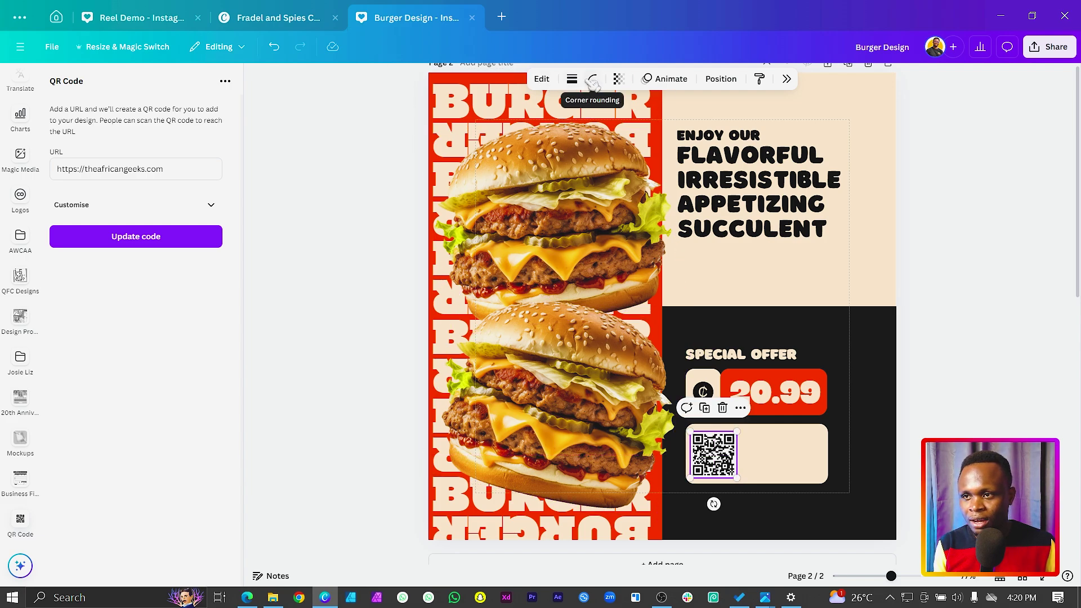
Try to copy the cream block's style onto the QR code
{"action": "right_click", "coordinate": [811, 426]}
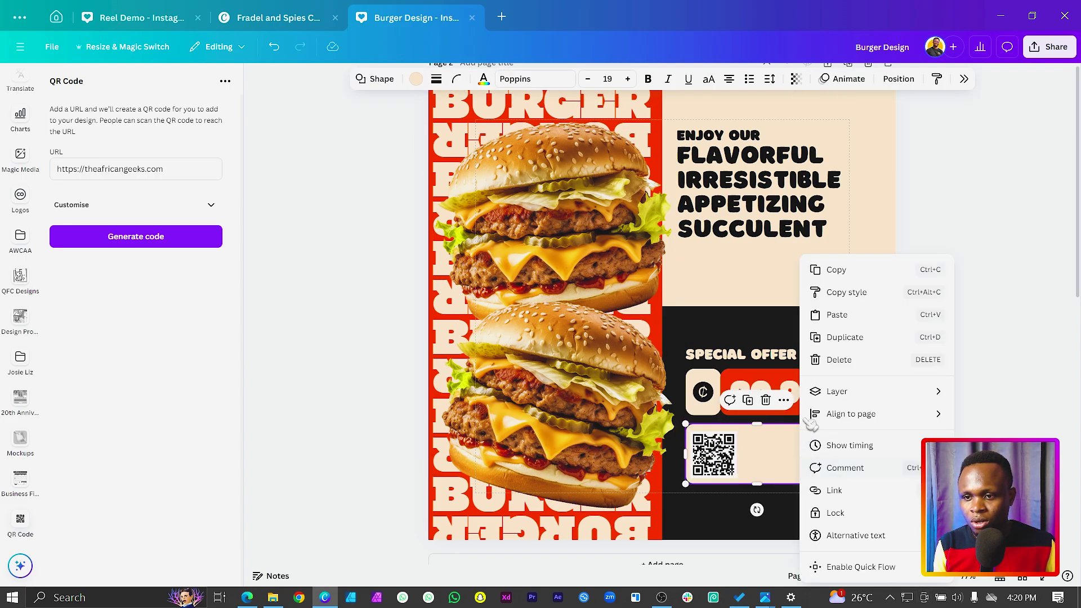
{"action": "left_click", "coordinate": [850, 291]}
{"action": "left_click", "coordinate": [710, 454]}
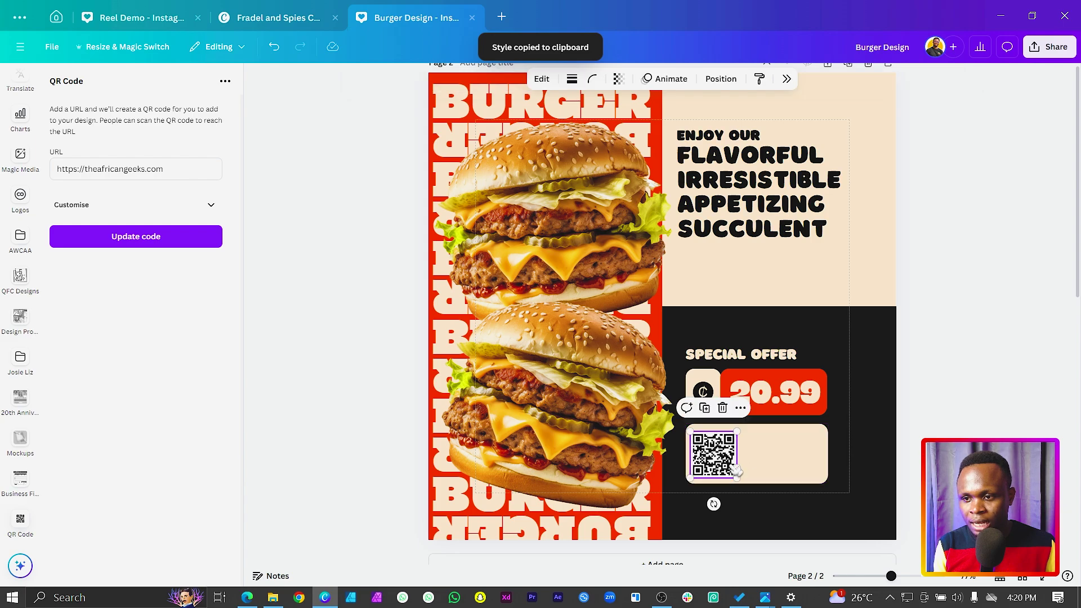
{"action": "left_click", "coordinate": [787, 471]}
{"action": "left_click", "coordinate": [714, 462]}
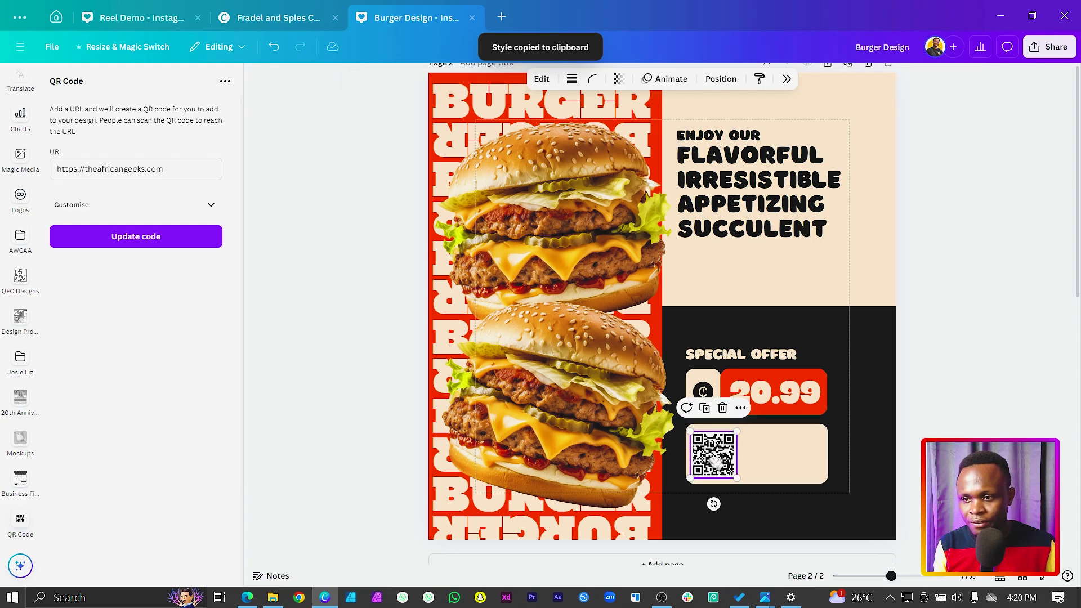
{"action": "left_click", "coordinate": [766, 456]}
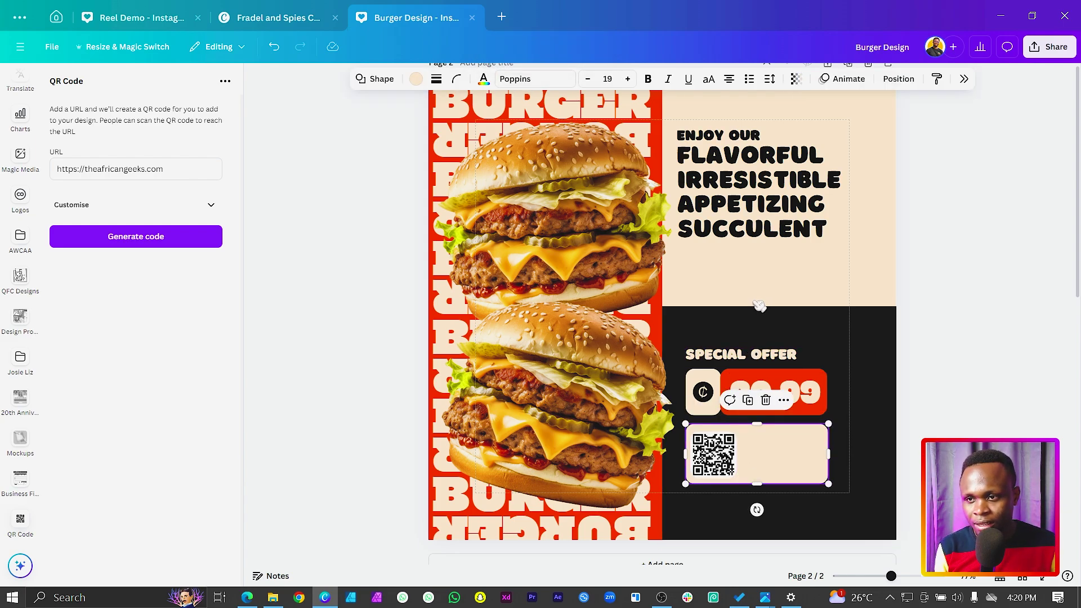
Duplicate the ENJOY OUR text beside the QR code on the cream block and change the copy to SCAN TO ORDER
{"action": "left_click_drag", "start_coordinate": [706, 139], "coordinate": [767, 441]}
{"action": "double_click", "coordinate": [767, 443]}
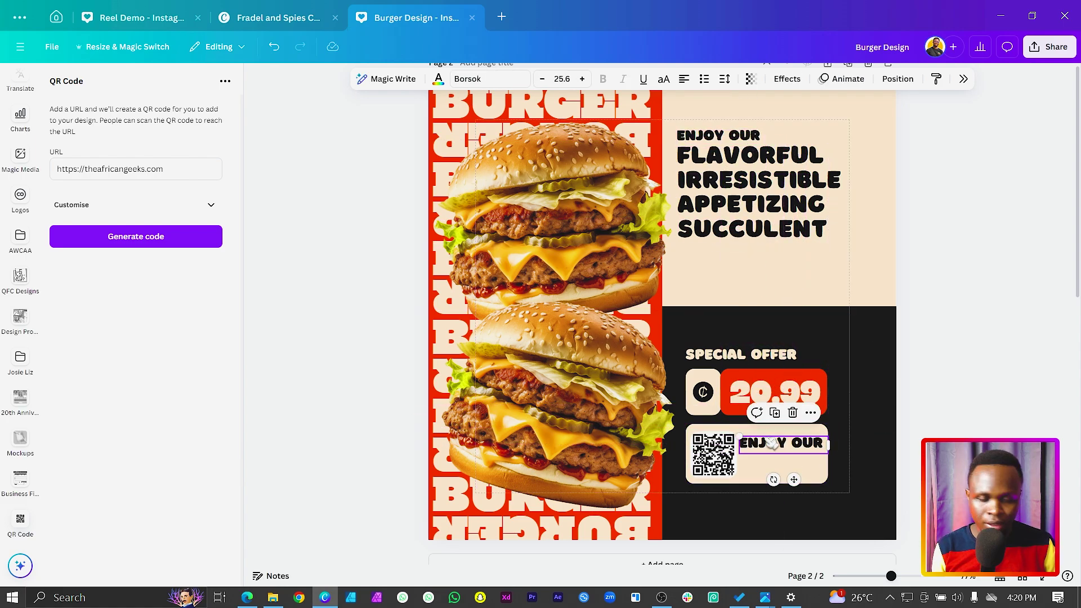
{"action": "type", "text": "SCAN"}
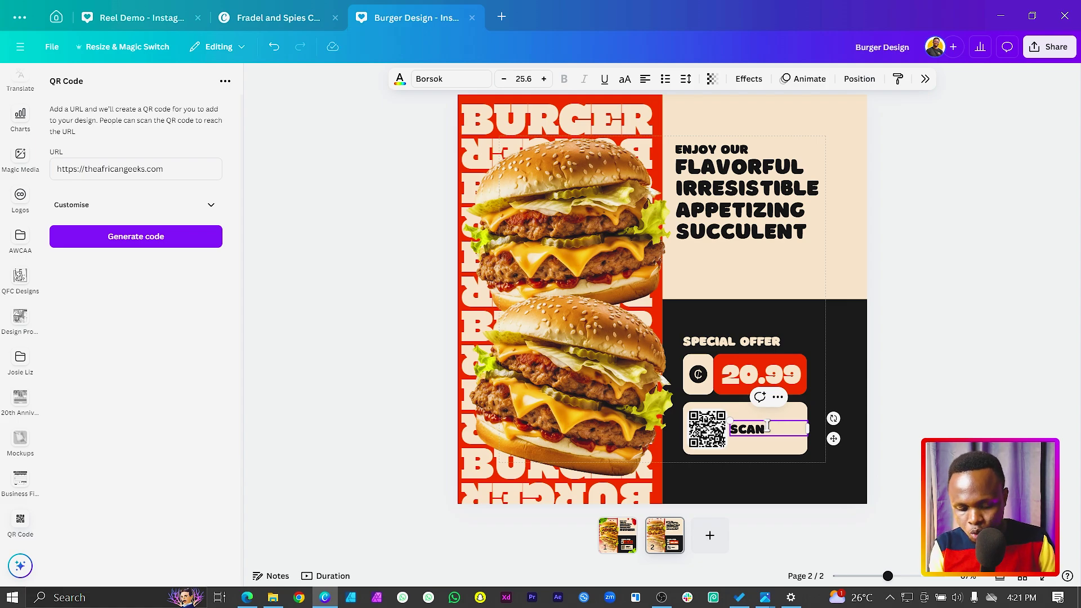
{"action": "type", "text": " TO ORDER"}
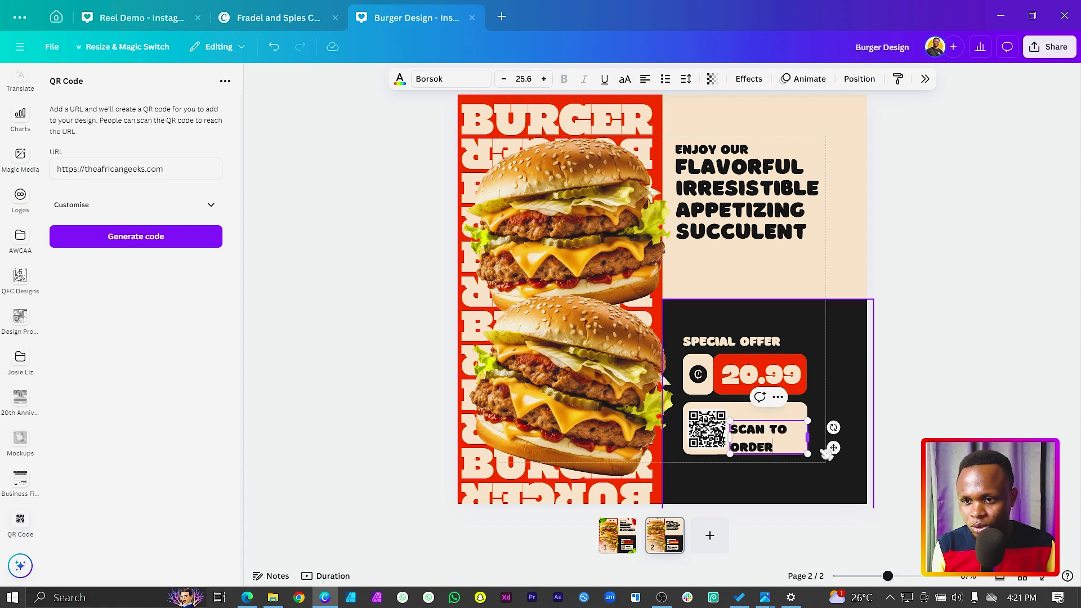
Move the SCAN TO ORDER text up inside the cream block, tighten its line spacing and scale it down to size 22.2
{"action": "left_click_drag", "start_coordinate": [833, 448], "coordinate": [835, 439]}
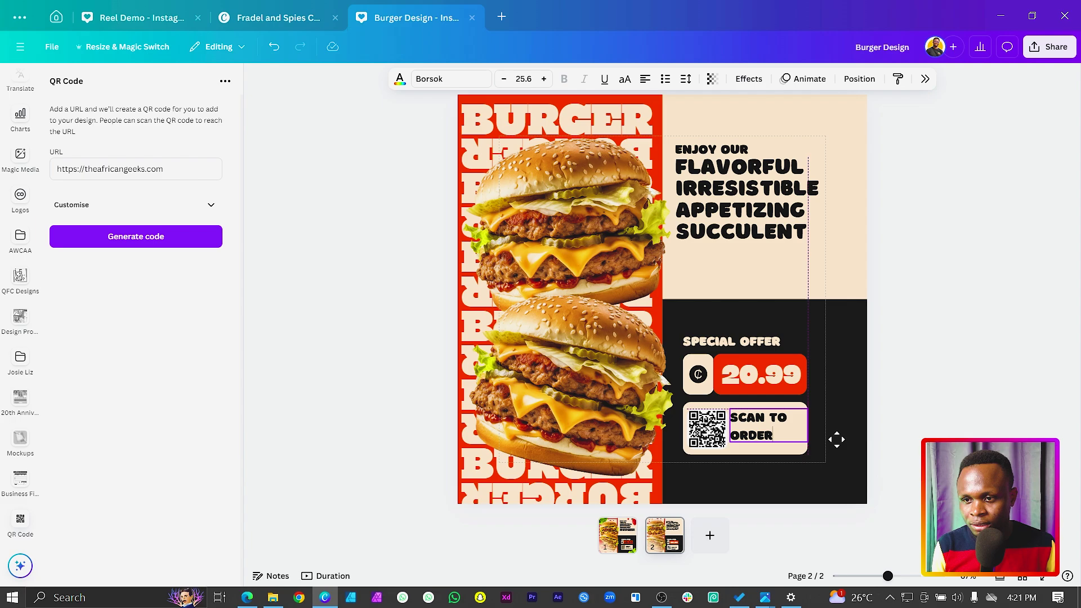
{"action": "left_click", "coordinate": [685, 79]}
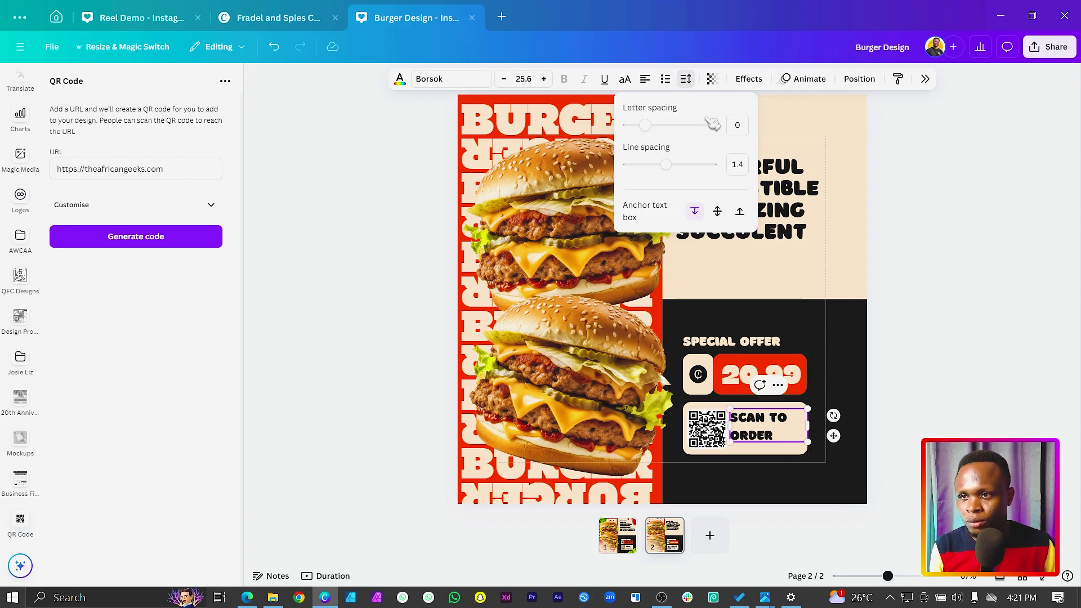
{"action": "left_click_drag", "start_coordinate": [667, 164], "coordinate": [648, 164]}
{"action": "left_click", "coordinate": [811, 430]}
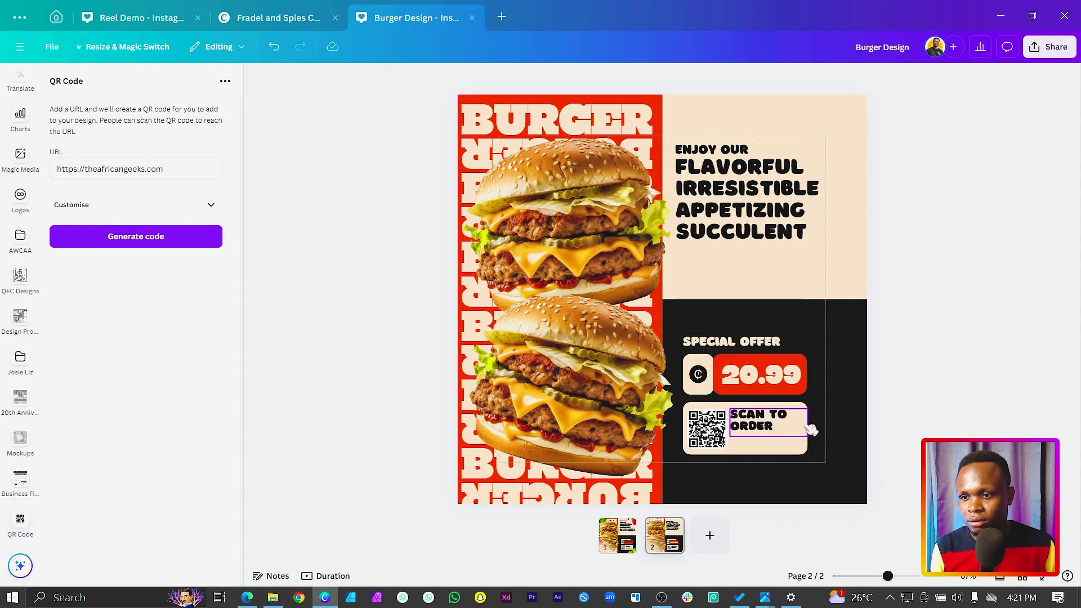
{"action": "left_click", "coordinate": [807, 432]}
{"action": "left_click_drag", "start_coordinate": [806, 433], "coordinate": [798, 433]}
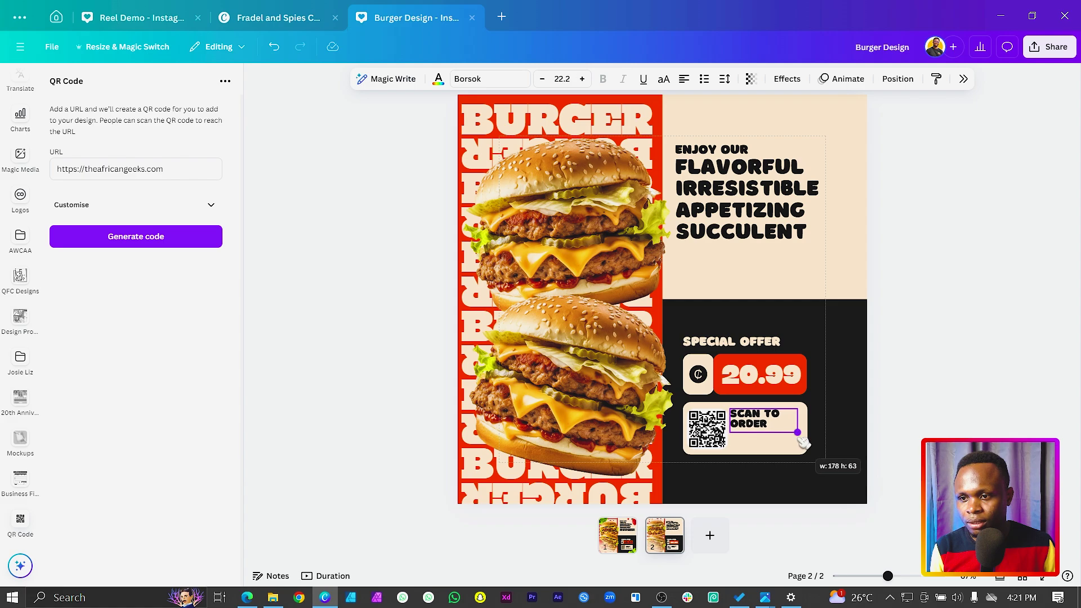
Try corner rounding on the QR code and set it back to 0
{"action": "left_click", "coordinate": [700, 441]}
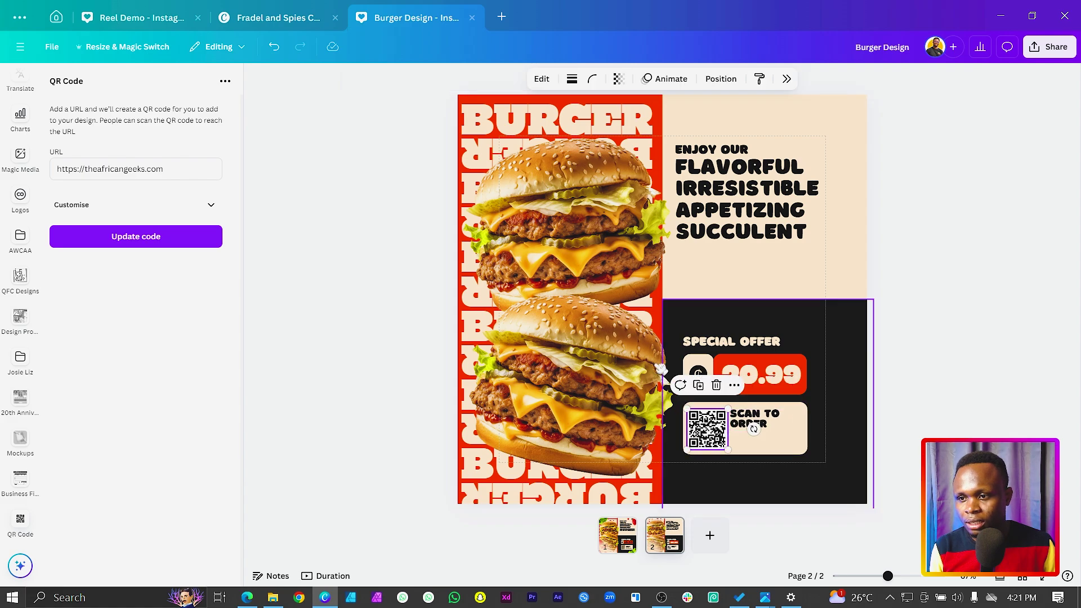
{"action": "left_click", "coordinate": [593, 79]}
{"action": "left_click_drag", "start_coordinate": [570, 126], "coordinate": [536, 136]}
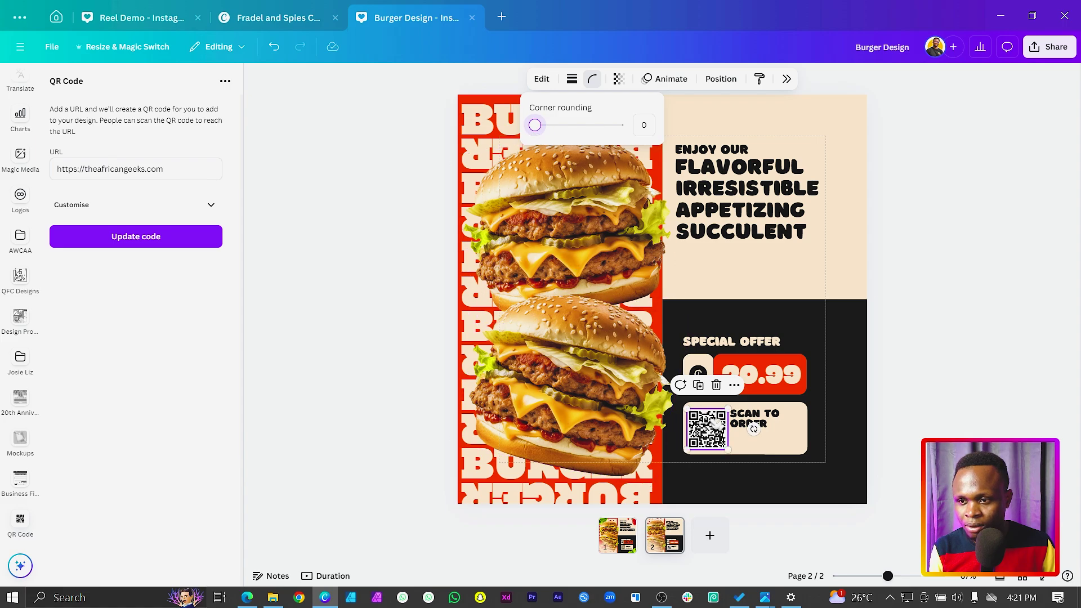
Shift the SCAN TO ORDER text slightly away from the QR code and place a duplicate directly below it
{"action": "left_click_drag", "start_coordinate": [716, 425], "coordinate": [753, 418]}
{"action": "left_click", "coordinate": [993, 437]}
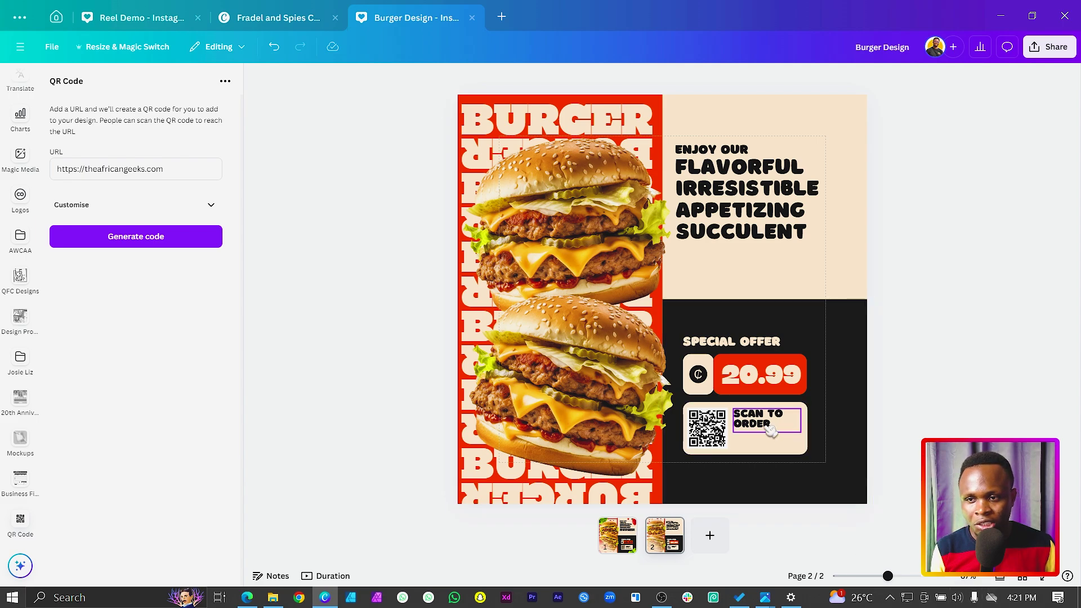
{"action": "mouse_move", "coordinate": [771, 431]}
{"action": "left_mouse_down"}
{"action": "mouse_move", "coordinate": [771, 455]}
{"action": "mouse_move", "coordinate": [761, 445]}
{"action": "left_mouse_up"}
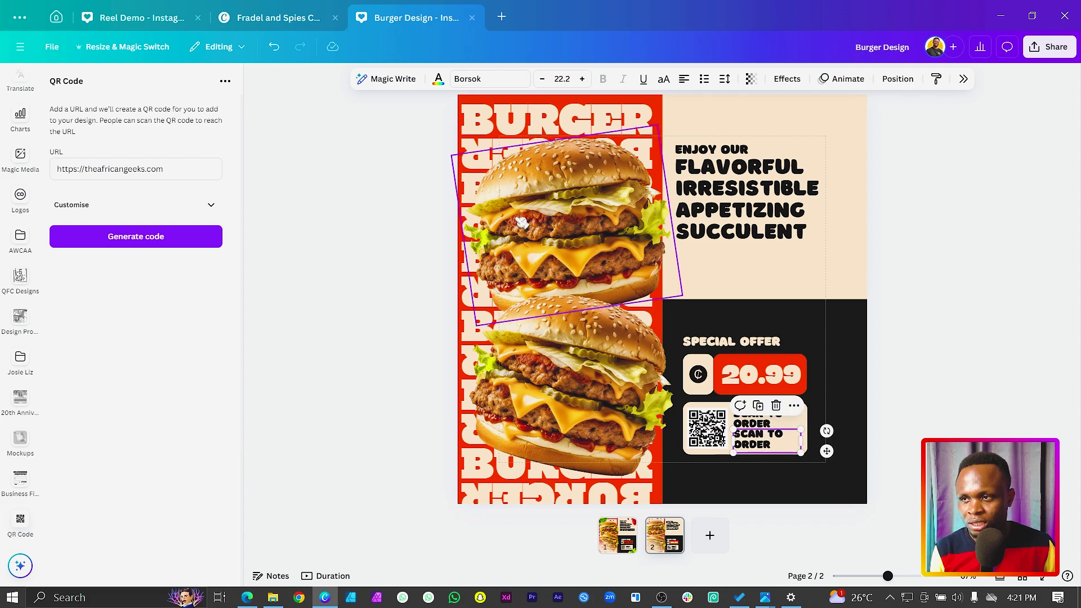
Turn the duplicate into a Poppins caption at size 11.1 reading "Order your special offer burger. Terms and conditions applied"
{"action": "left_click", "coordinate": [473, 79]}
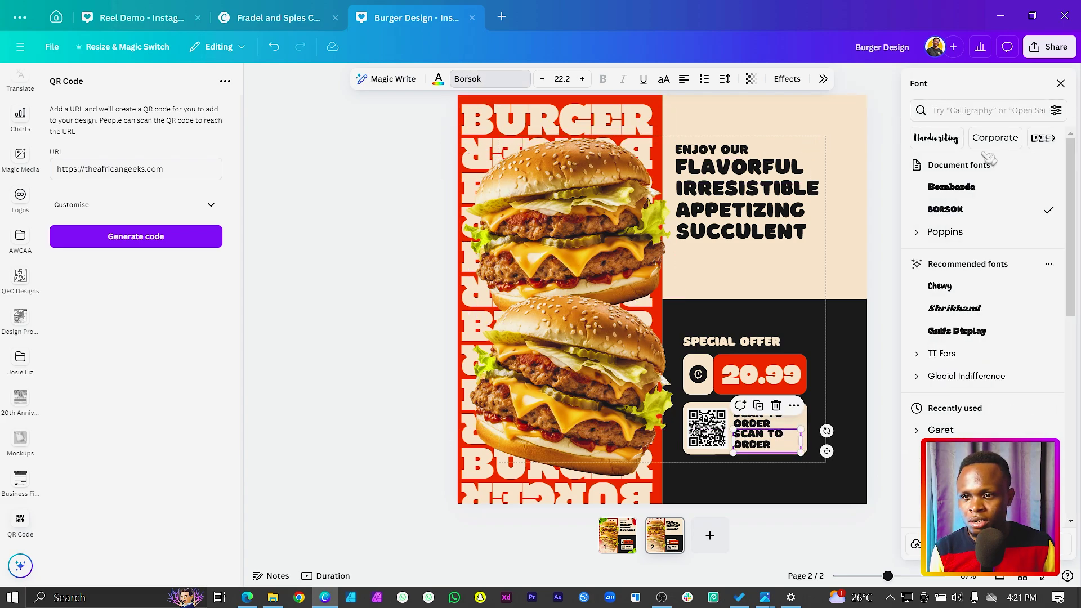
{"action": "left_click", "coordinate": [957, 239]}
{"action": "double_click", "coordinate": [774, 447]}
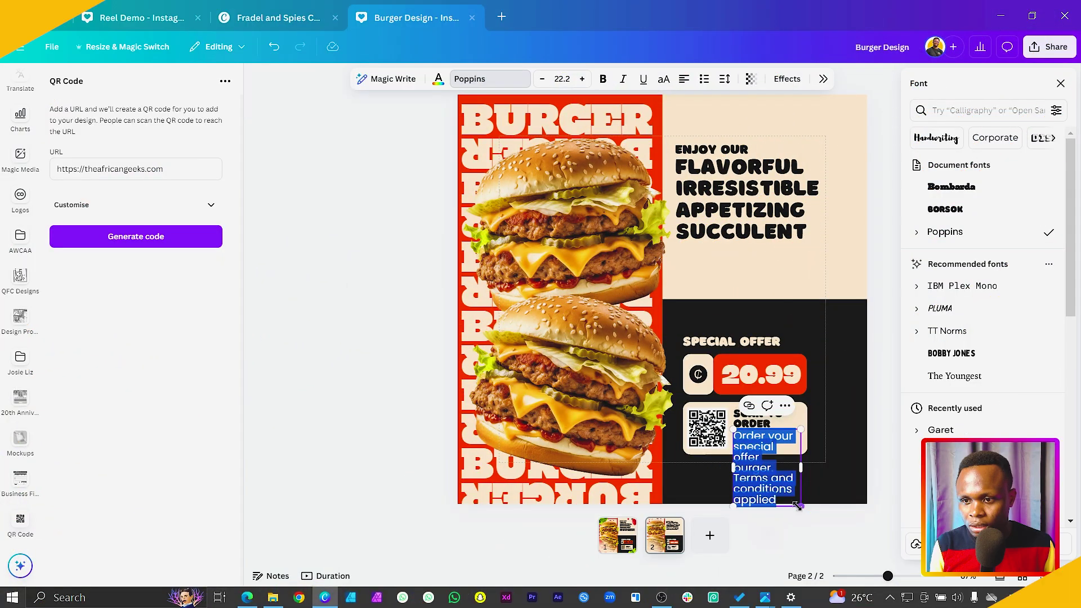
{"action": "left_click_drag", "start_coordinate": [798, 503], "coordinate": [801, 444]}
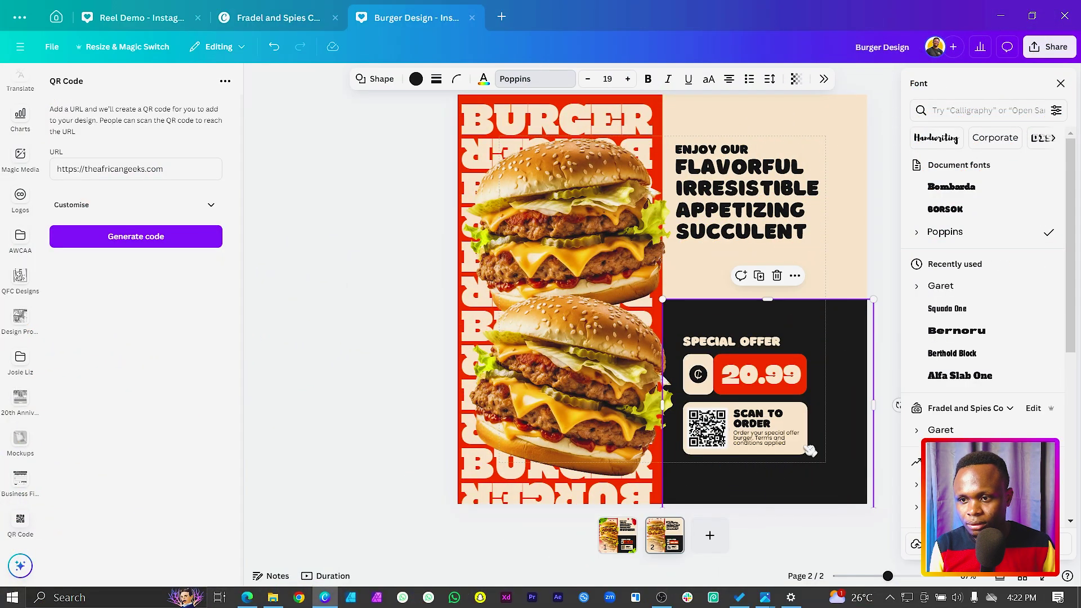
{"action": "left_click", "coordinate": [744, 431]}
{"action": "left_click", "coordinate": [747, 437]}
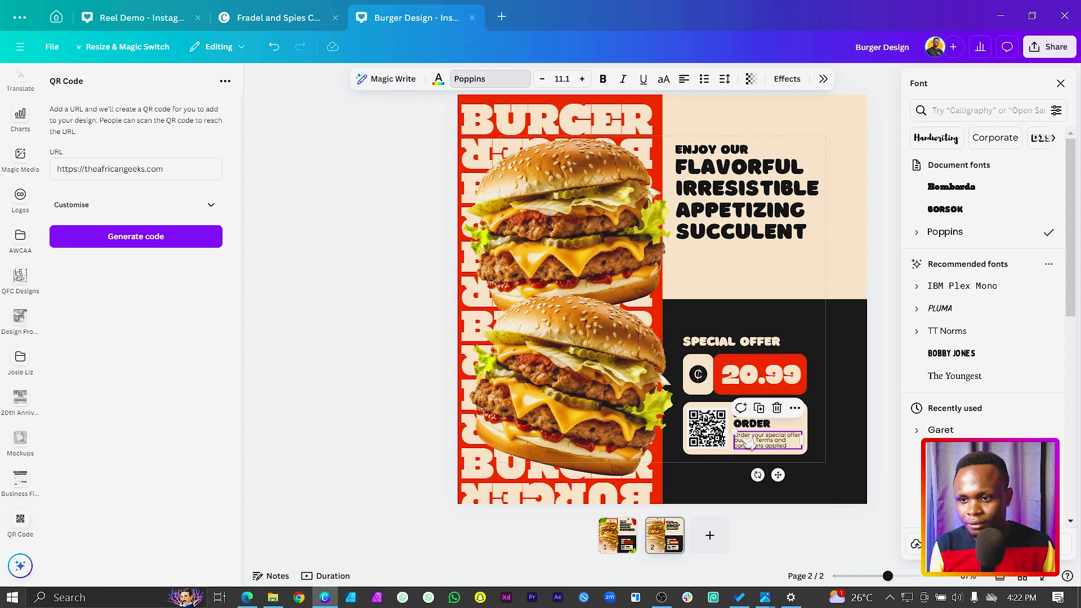
{"action": "left_click", "coordinate": [867, 442]}
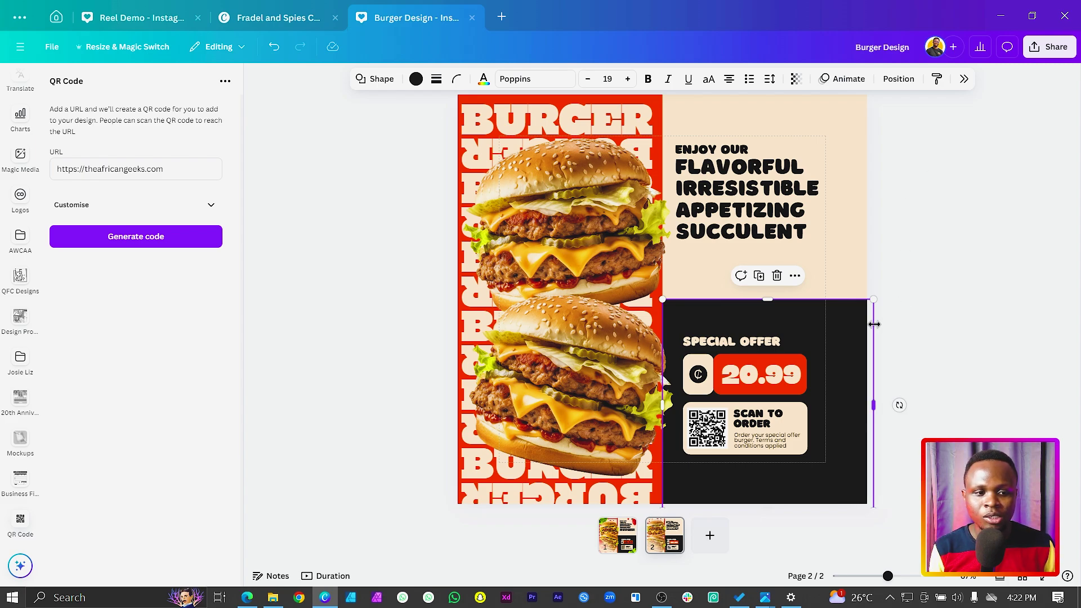
{"action": "left_click", "coordinate": [382, 219]}
Search the elements library for "tomatoes" and browse the photo results for tomato cutouts
{"action": "scroll", "coordinate": [20, 169], "scroll_direction": "up", "scroll_amount": 8}
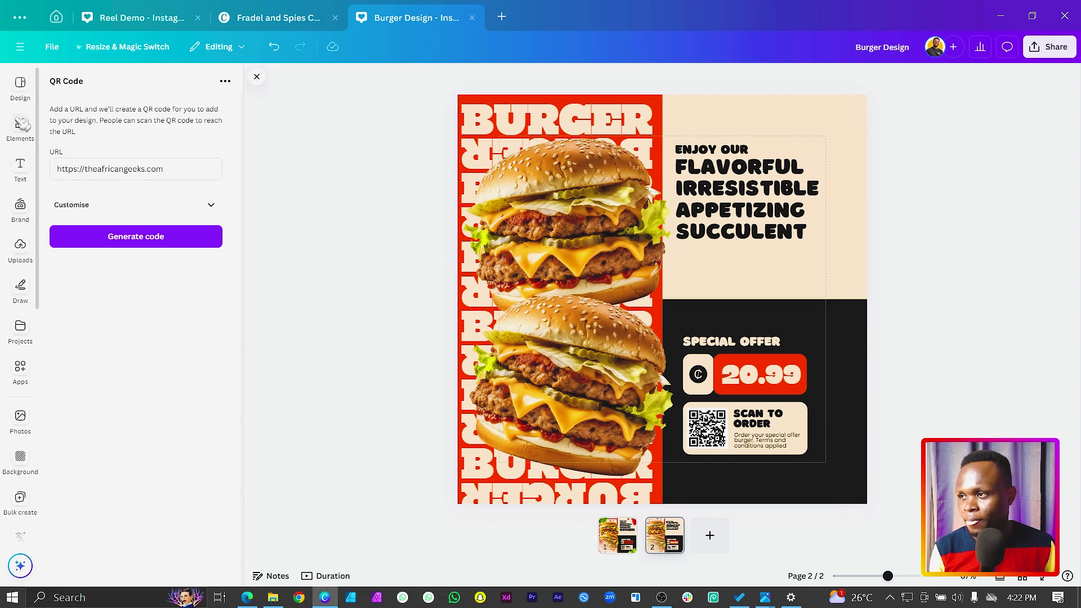
{"action": "left_click", "coordinate": [20, 128]}
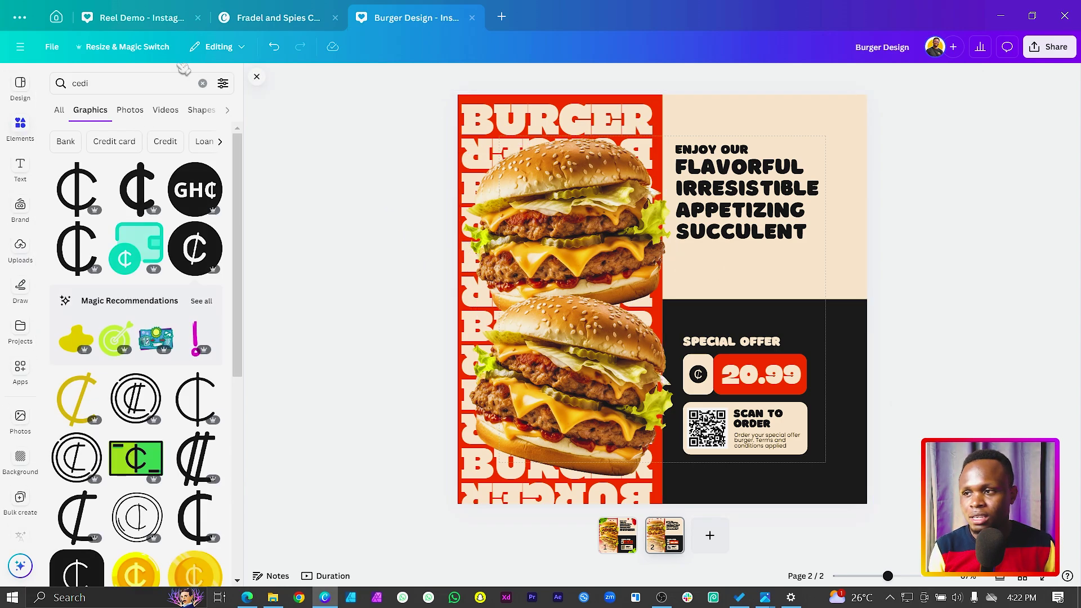
{"action": "left_click", "coordinate": [151, 83]}
{"action": "type", "text": "toma"}
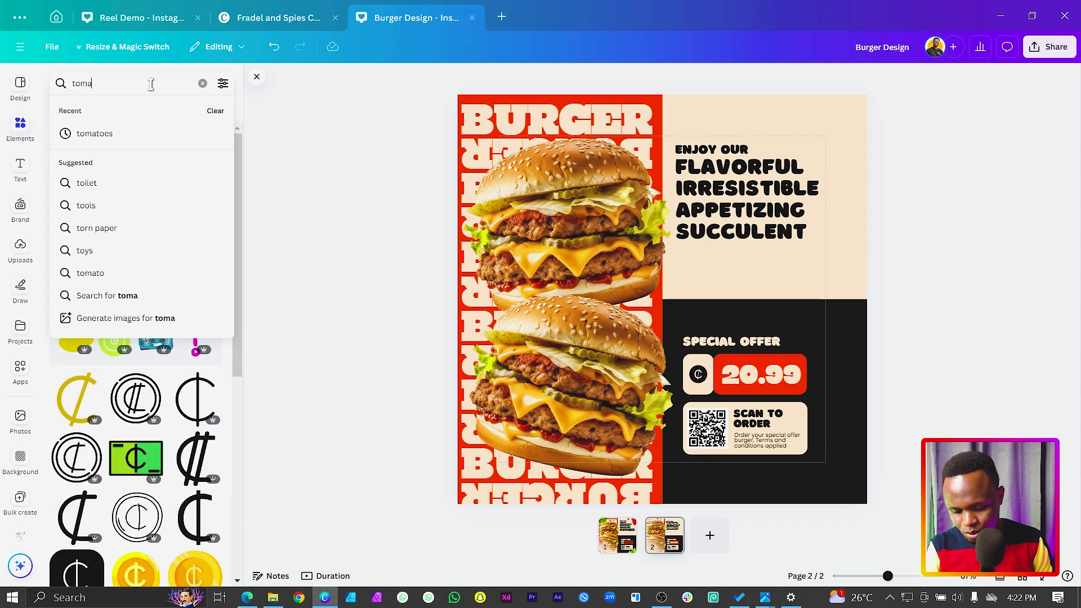
{"action": "type", "text": "toes"}
{"action": "key", "text": "Return"}
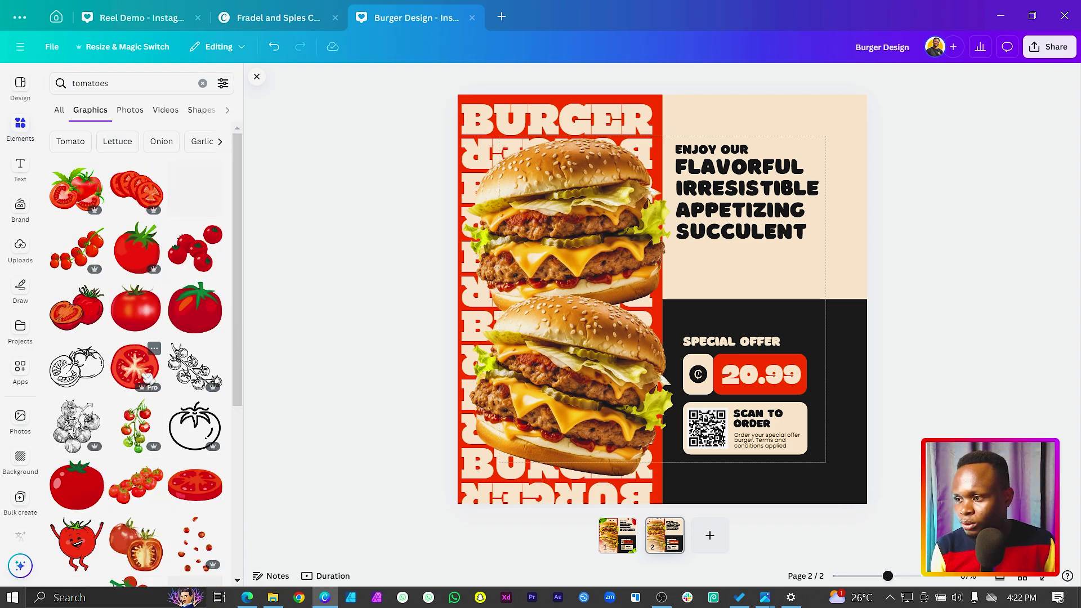
{"action": "scroll", "coordinate": [192, 329], "scroll_direction": "down", "scroll_amount": 3}
{"action": "scroll", "coordinate": [191, 328], "scroll_direction": "down", "scroll_amount": 3}
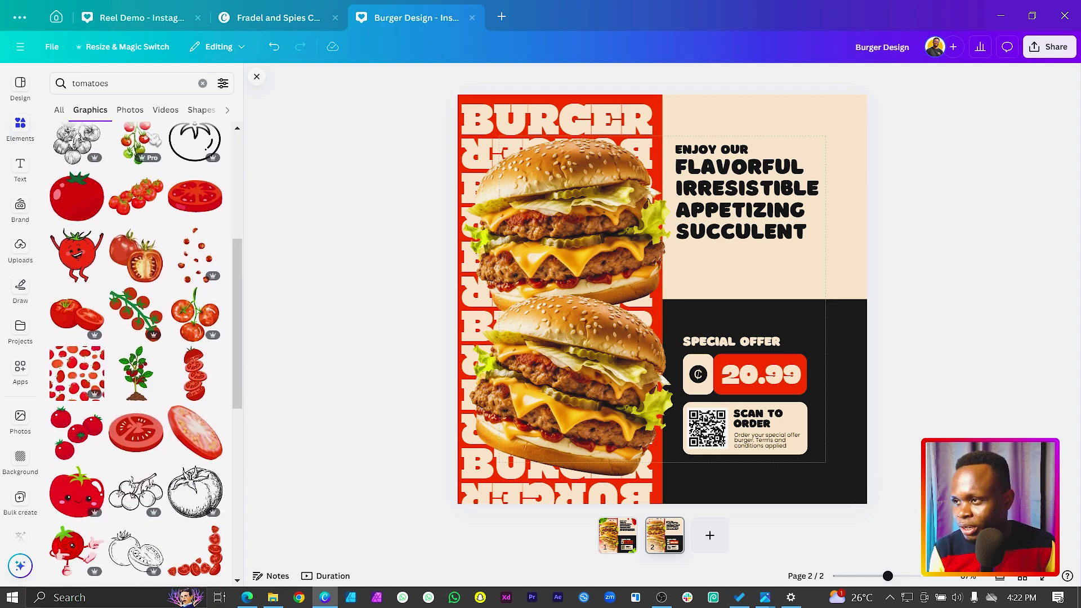
{"action": "left_click", "coordinate": [130, 110]}
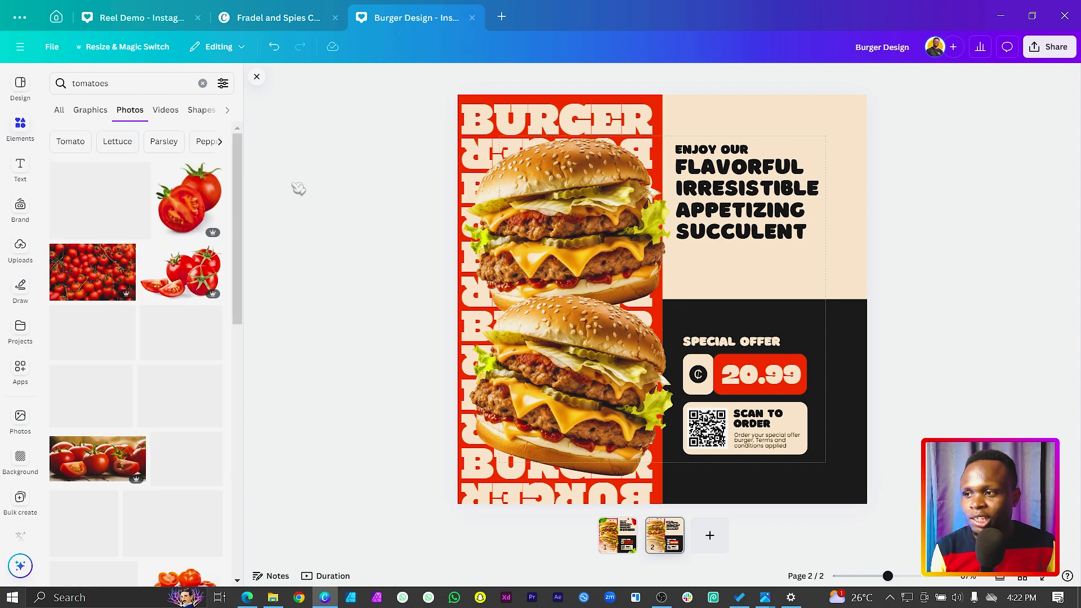
{"action": "scroll", "coordinate": [67, 321], "scroll_direction": "down", "scroll_amount": 6}
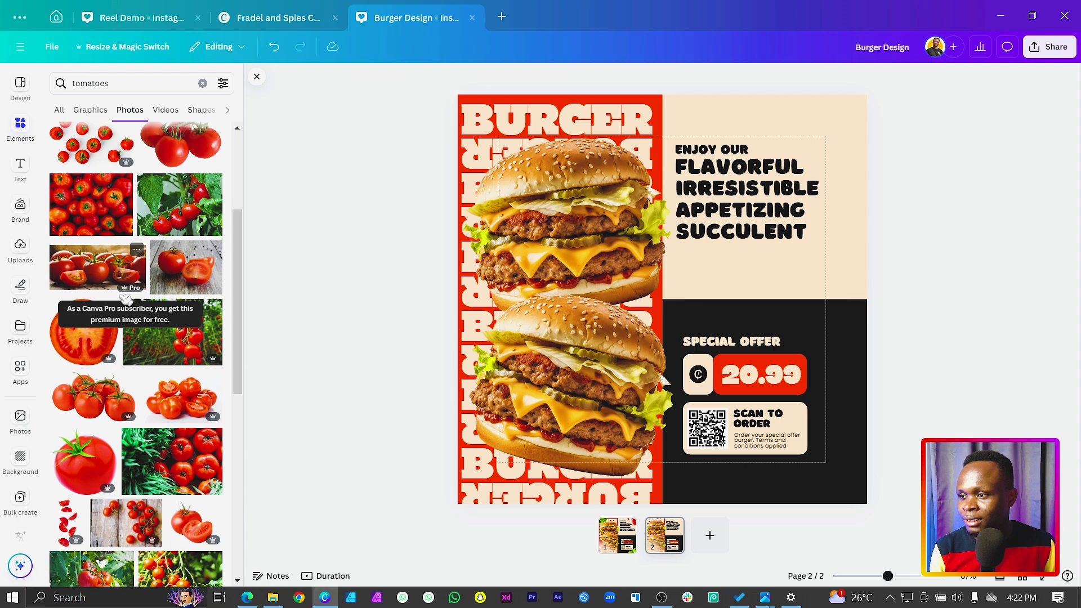
Add two falling tomato slice photos, move them over the headline side of the page, and delete the first one
{"action": "left_click", "coordinate": [67, 338]}
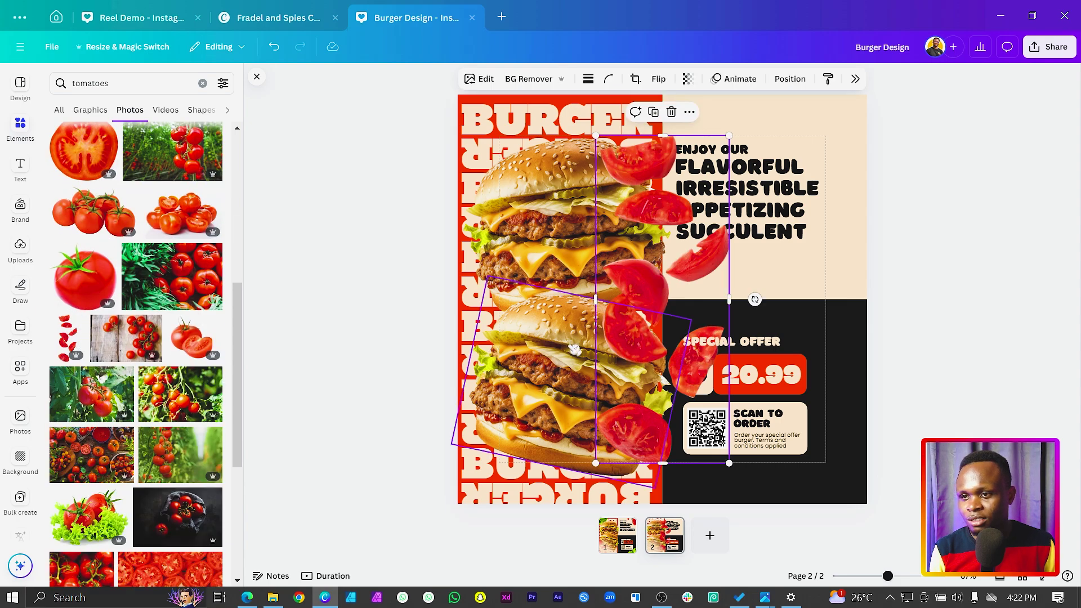
{"action": "left_click_drag", "start_coordinate": [691, 442], "coordinate": [762, 408]}
{"action": "left_click", "coordinate": [68, 417]}
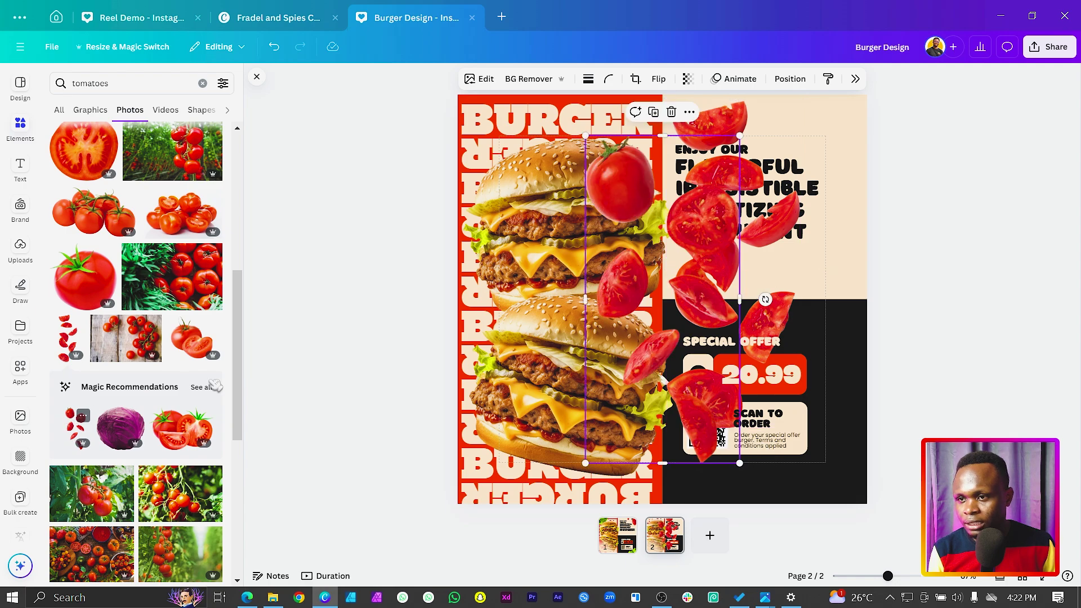
{"action": "left_click_drag", "start_coordinate": [649, 271], "coordinate": [764, 214]}
{"action": "left_click", "coordinate": [681, 296]}
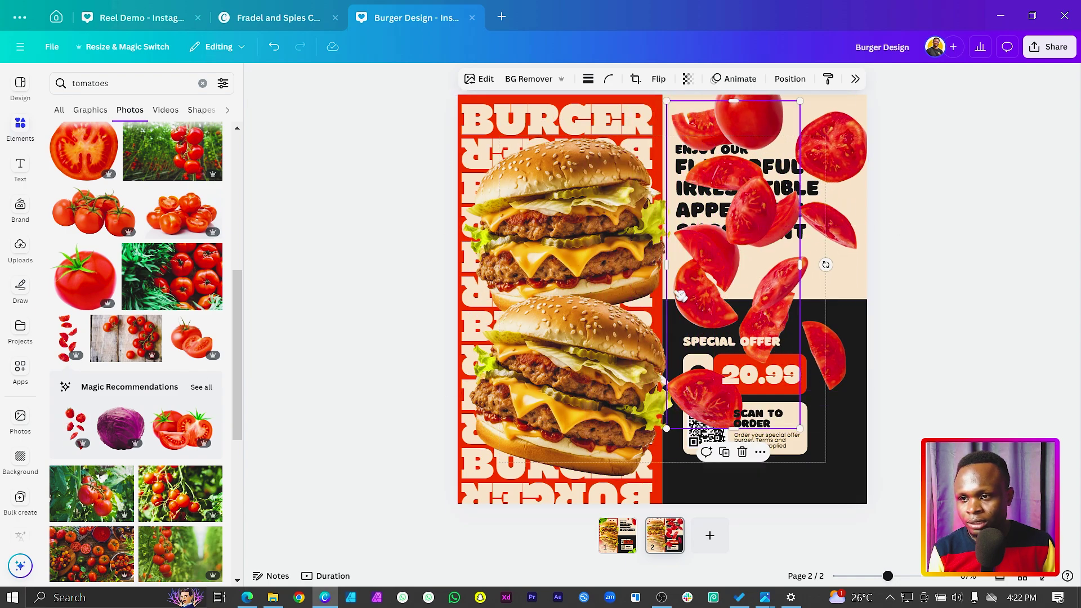
{"action": "key", "text": "Delete"}
Rotate the remaining tomato photo, position it at the page's upper-right corner, and place a copy over the lower-left corner
{"action": "left_click", "coordinate": [779, 281]}
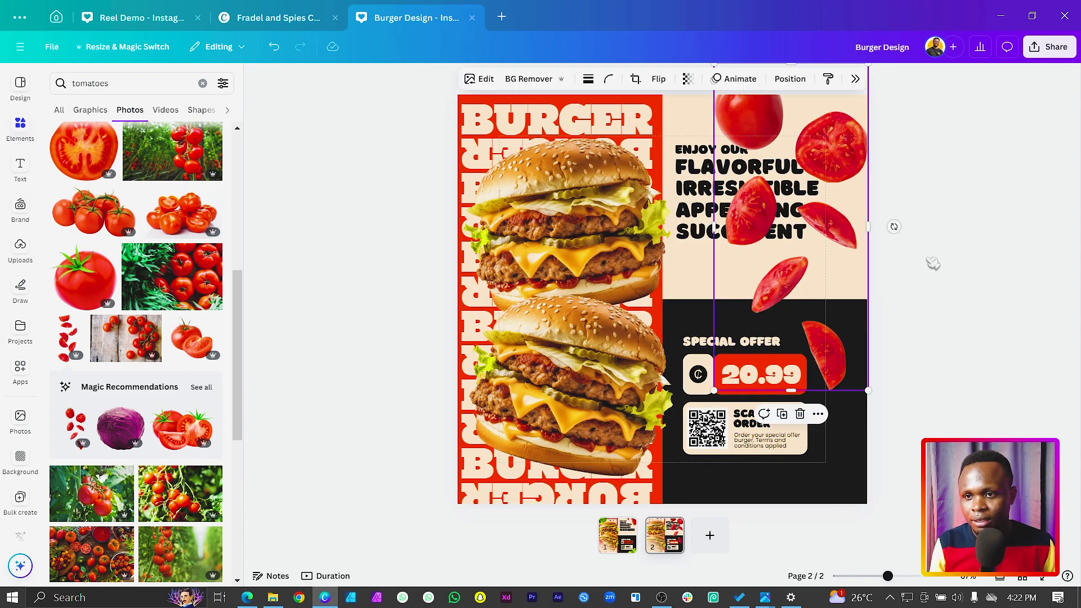
{"action": "left_click_drag", "start_coordinate": [894, 226], "coordinate": [883, 386]}
{"action": "left_click_drag", "start_coordinate": [816, 315], "coordinate": [491, 462]}
{"action": "key", "text": "ctrl+z"}
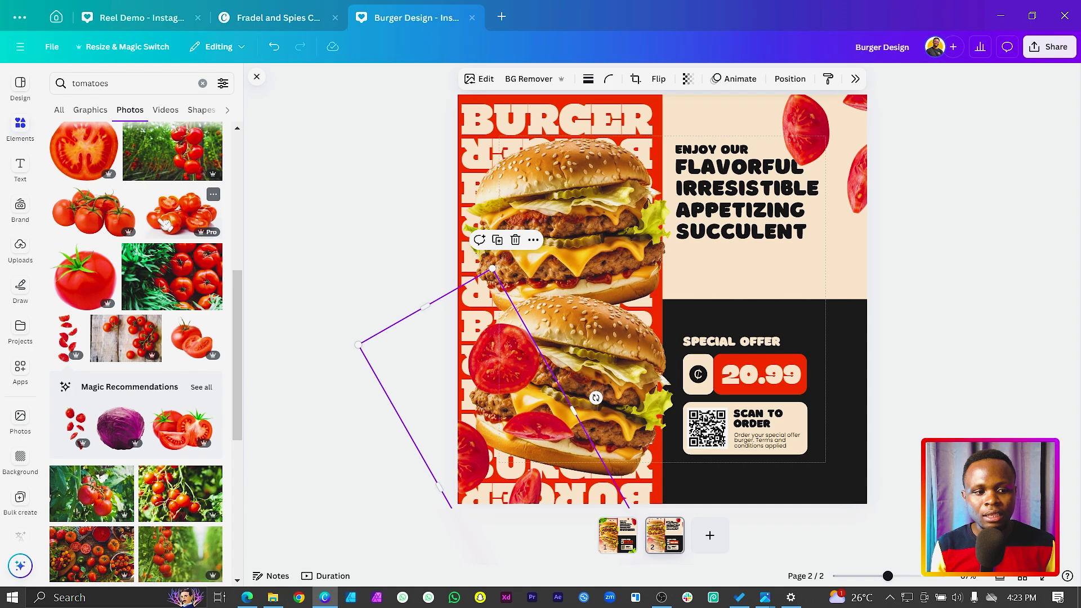
Search the photo elements for "lettuce"
{"action": "left_click", "coordinate": [137, 84]}
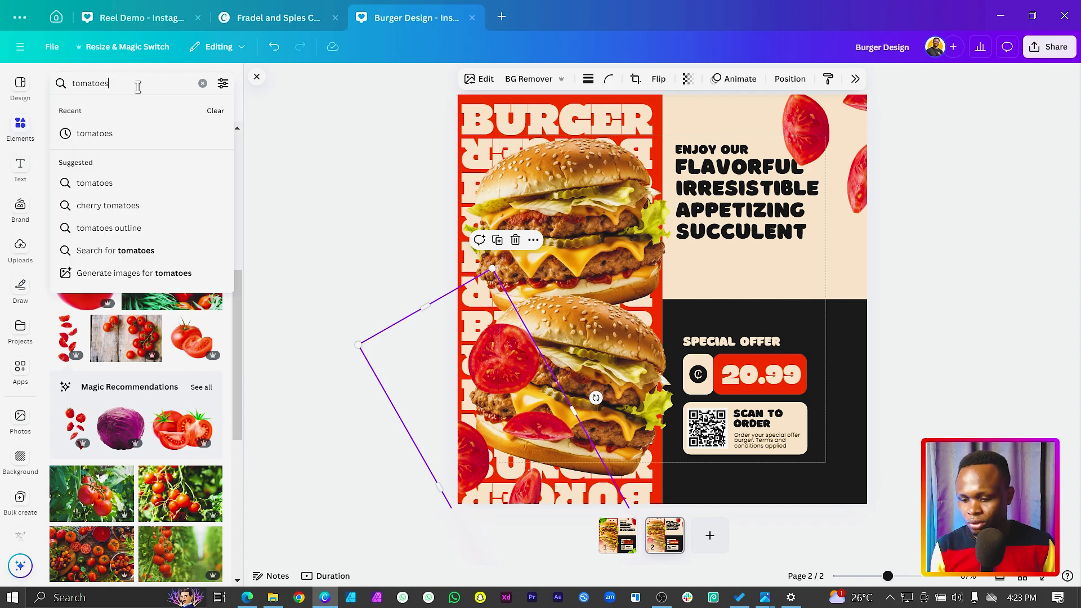
{"action": "double_click", "coordinate": [137, 84]}
{"action": "type", "text": "lettuce"}
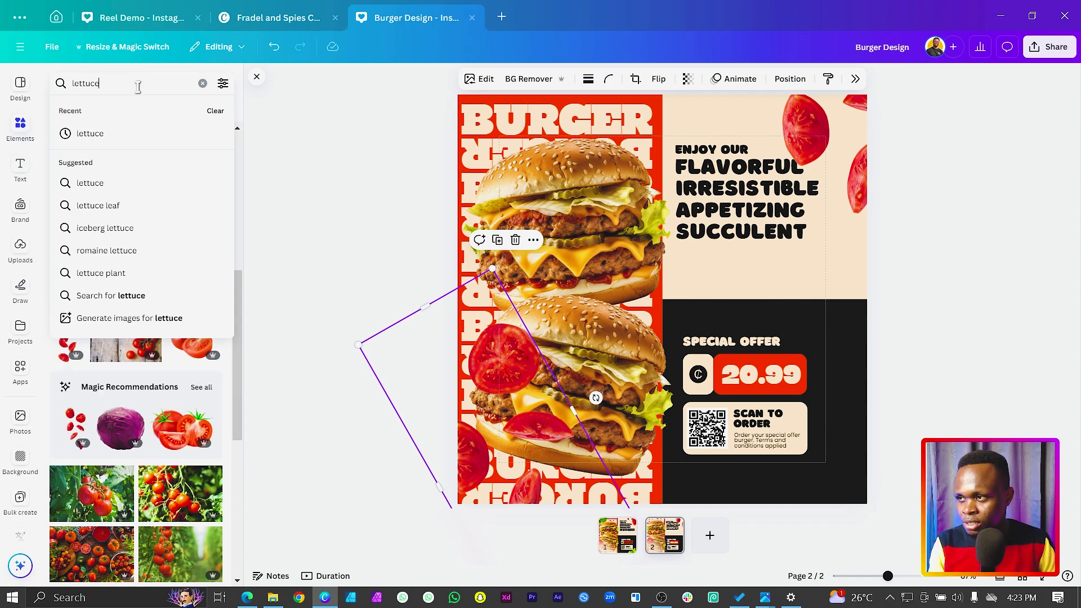
{"action": "key", "text": "Return"}
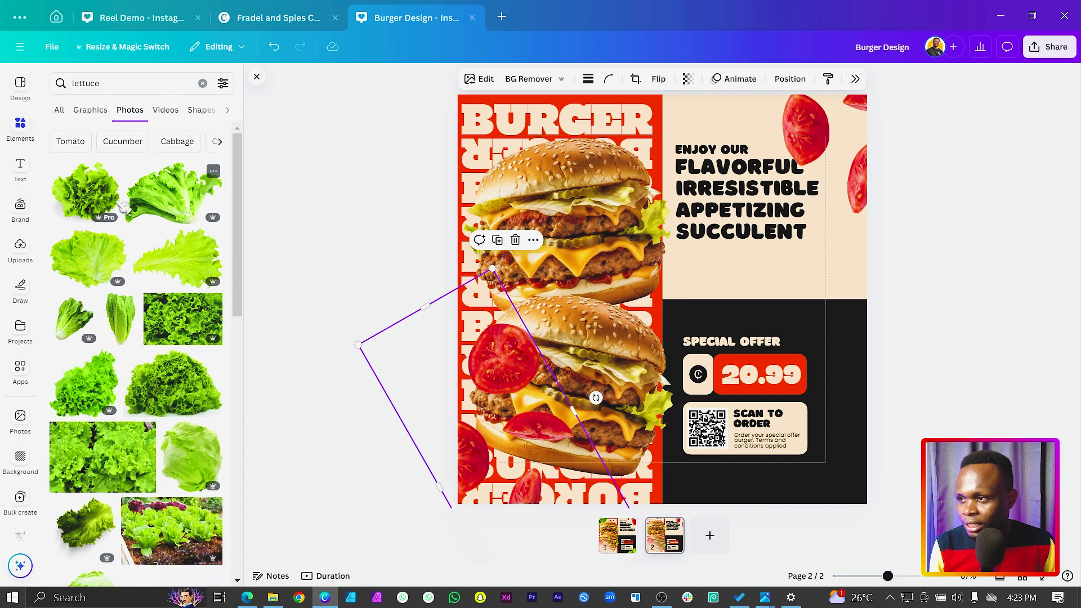
Add a leafy lettuce photo, tilt and shrink it, and tuck it into the page's lower-right corner
{"action": "left_click", "coordinate": [163, 200]}
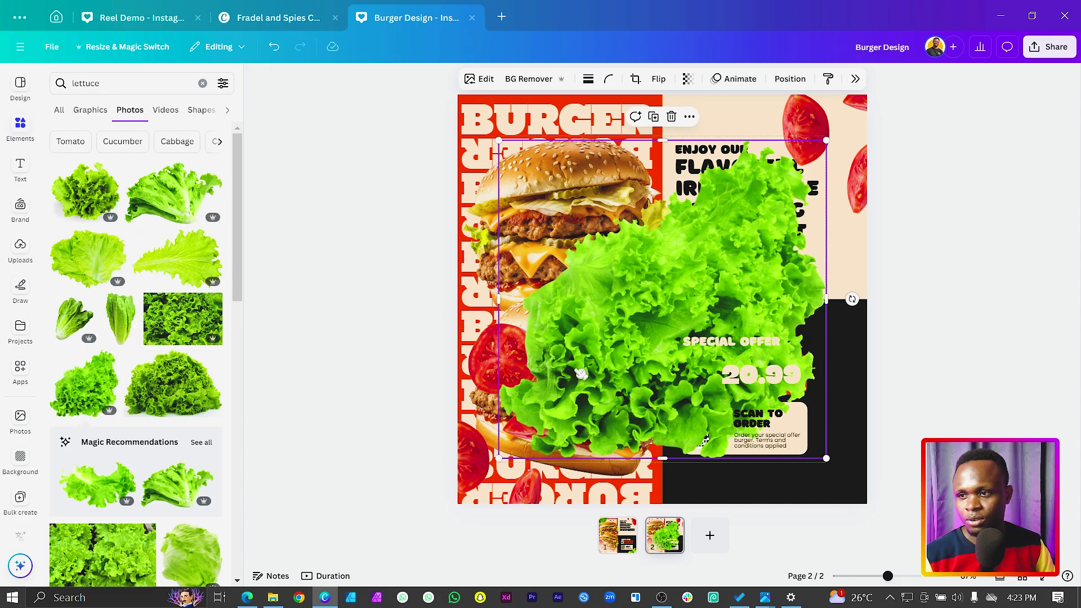
{"action": "left_click_drag", "start_coordinate": [696, 220], "coordinate": [791, 483]}
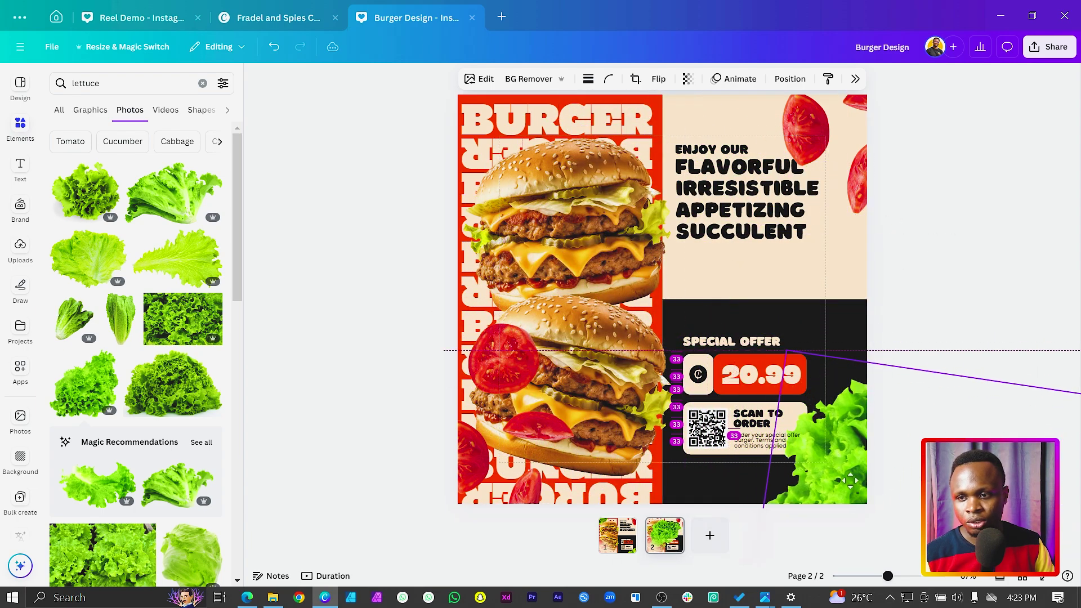
{"action": "left_click_drag", "start_coordinate": [728, 352], "coordinate": [748, 326]}
{"action": "left_click_drag", "start_coordinate": [835, 450], "coordinate": [890, 523]}
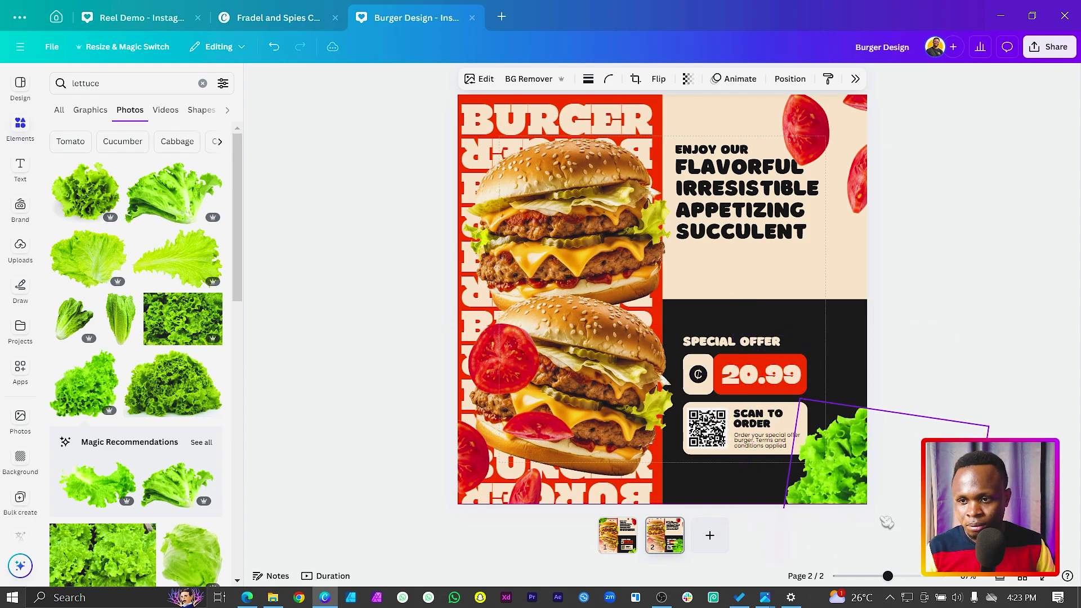
Duplicate the lettuce, move the copy to the page's upper-left corner, and rotate it so it extends past the edges
{"action": "key", "text": "ctrl+d"}
{"action": "left_click_drag", "start_coordinate": [816, 461], "coordinate": [441, 125]}
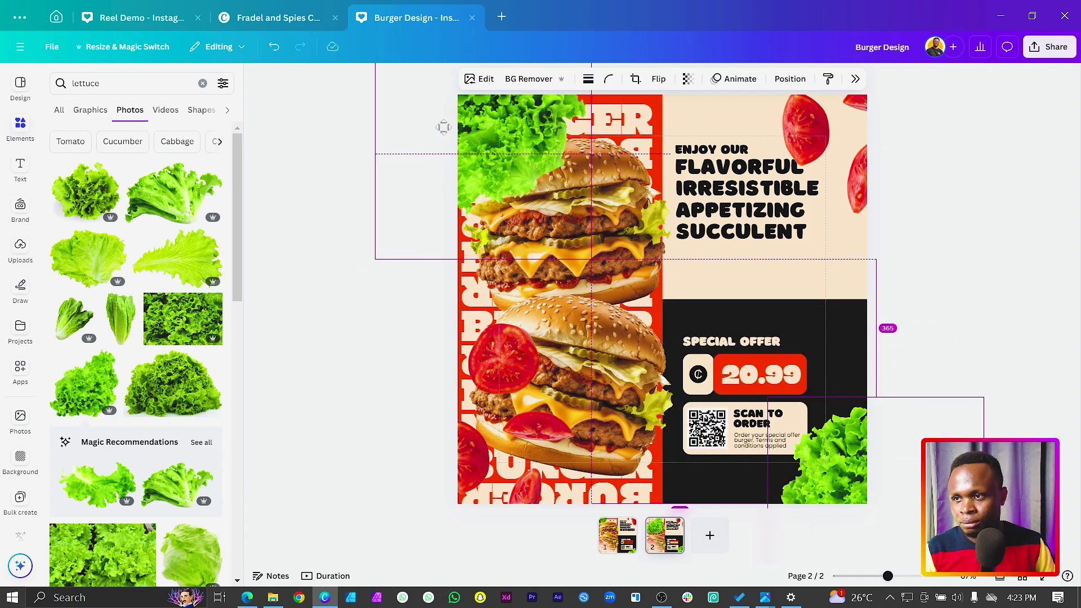
{"action": "left_click_drag", "start_coordinate": [495, 276], "coordinate": [563, 151]}
{"action": "left_click_drag", "start_coordinate": [538, 187], "coordinate": [468, 107]}
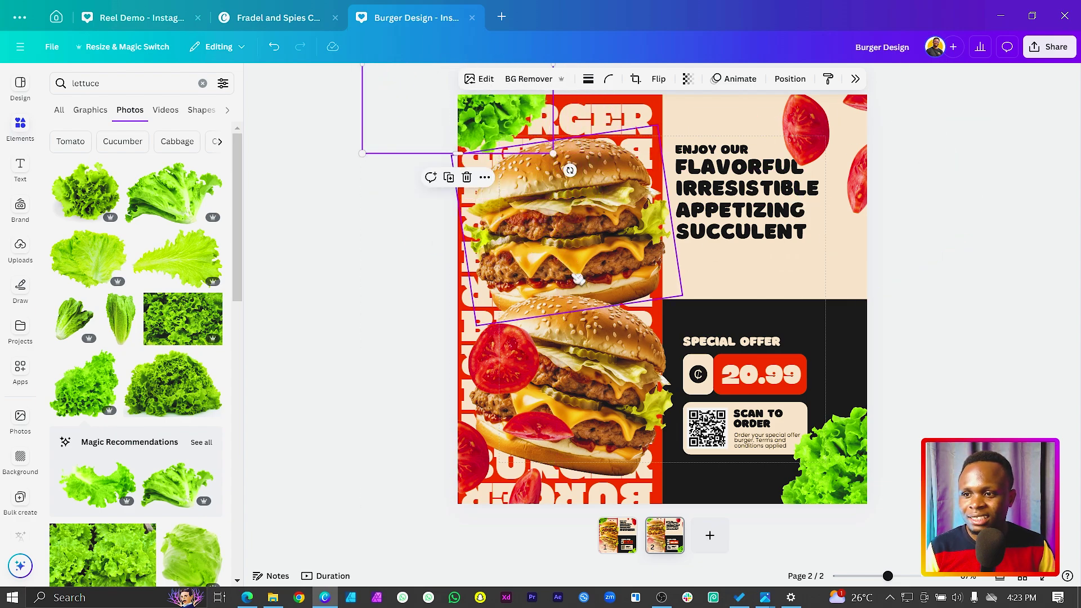
Adjust the upper burger photo to brightness 18, contrast 17 and saturation 22
{"action": "left_click", "coordinate": [633, 233]}
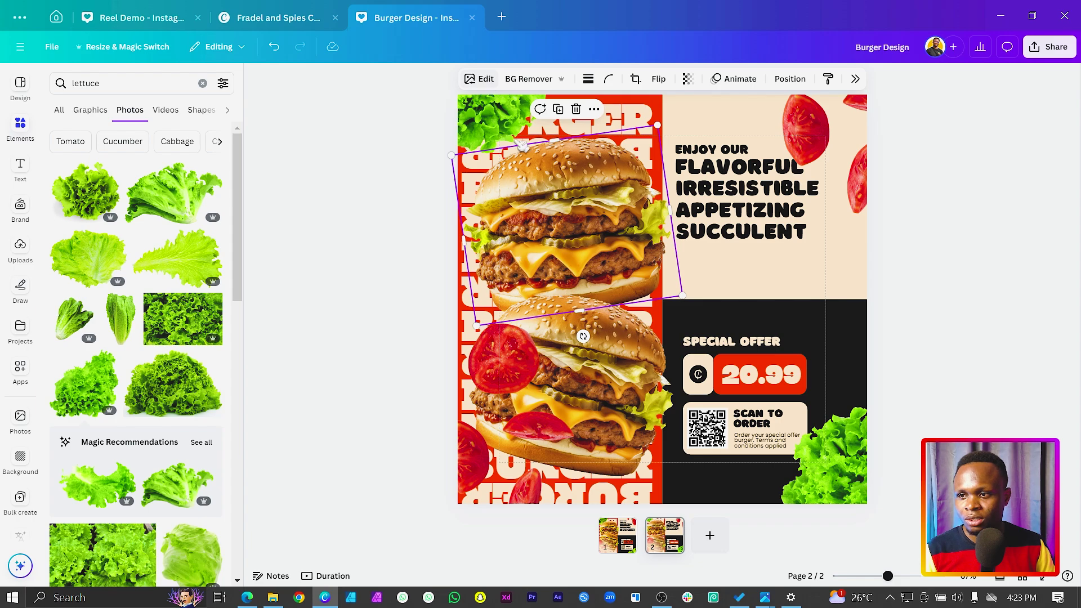
{"action": "left_click", "coordinate": [479, 79]}
{"action": "left_click", "coordinate": [939, 114]}
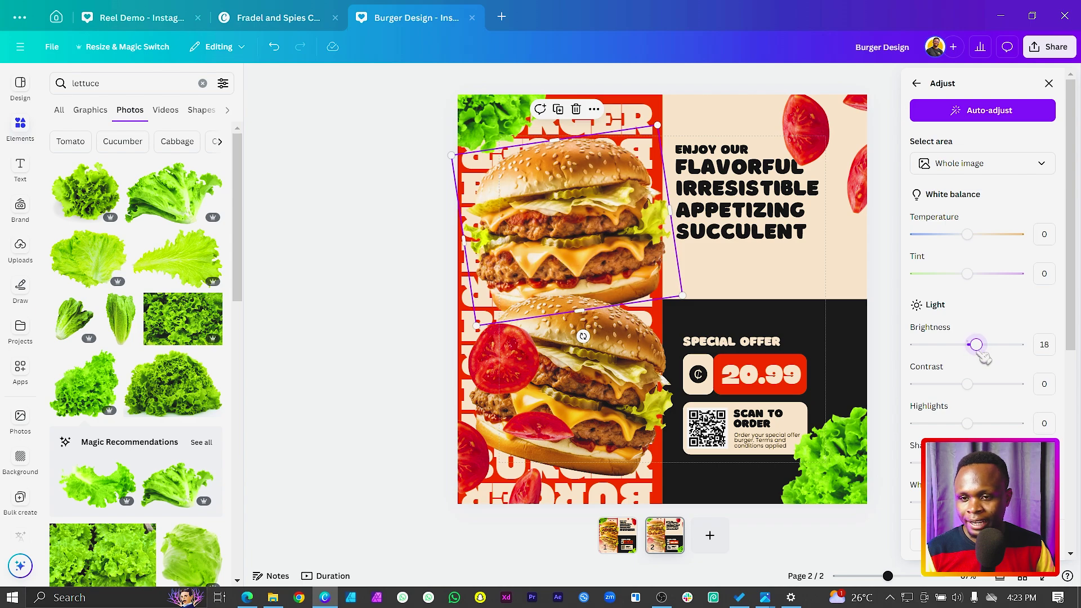
{"action": "left_click_drag", "start_coordinate": [967, 385], "coordinate": [969, 386]}
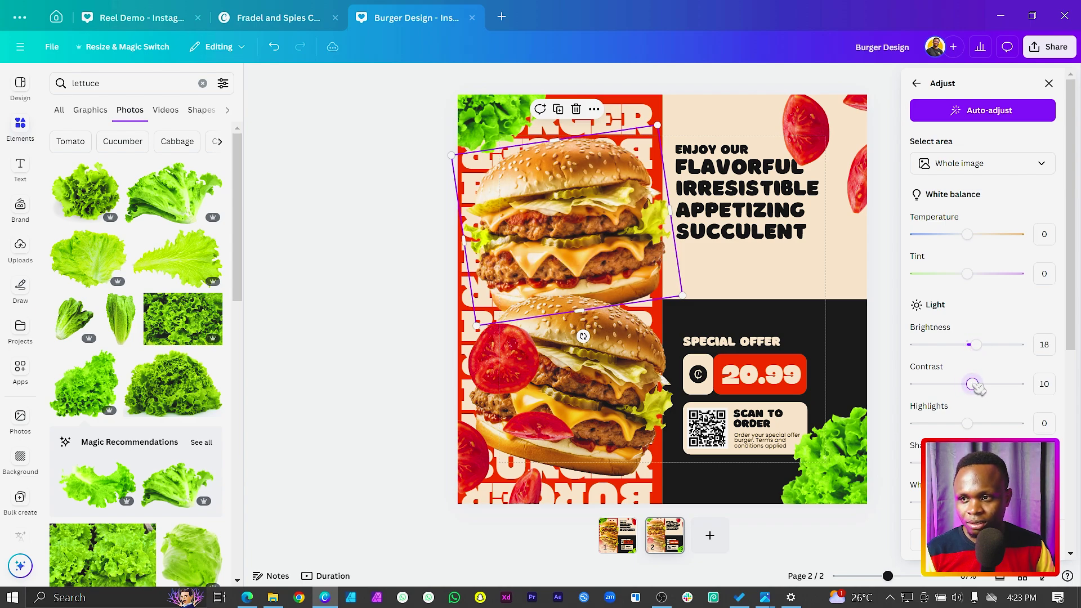
{"action": "scroll", "coordinate": [979, 389], "scroll_direction": "down", "scroll_amount": 3}
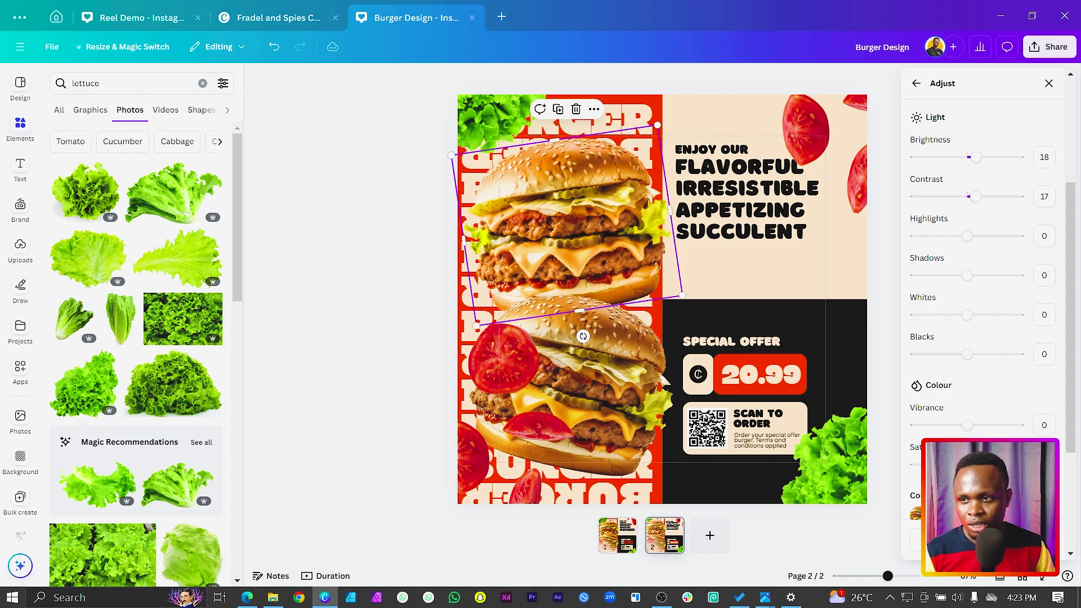
{"action": "scroll", "coordinate": [999, 434], "scroll_direction": "down", "scroll_amount": 3}
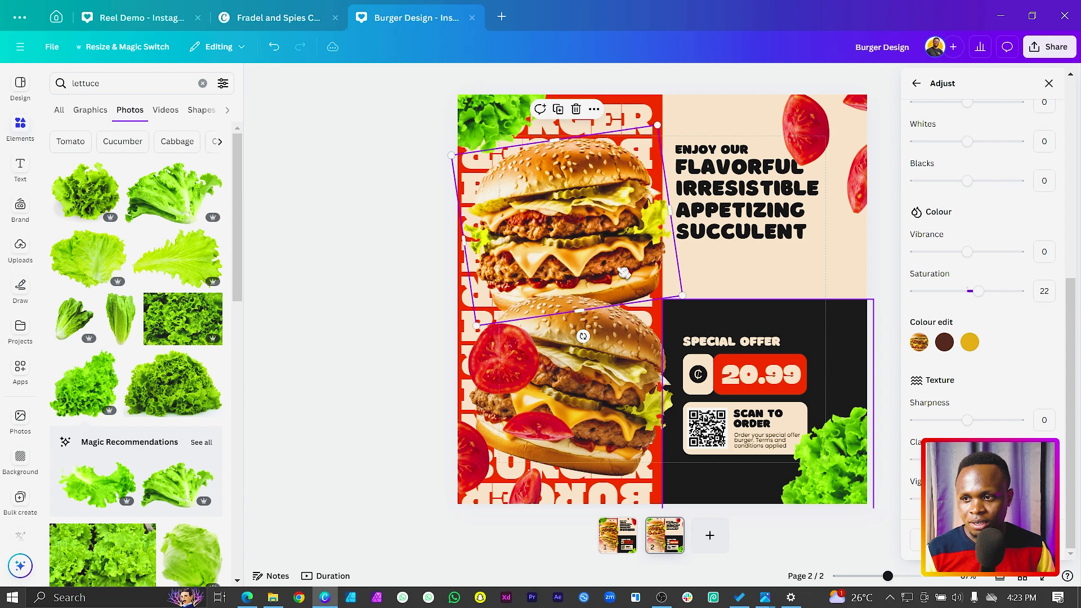
Copy the upper burger's style and apply it to the lower burger
{"action": "right_click", "coordinate": [580, 242]}
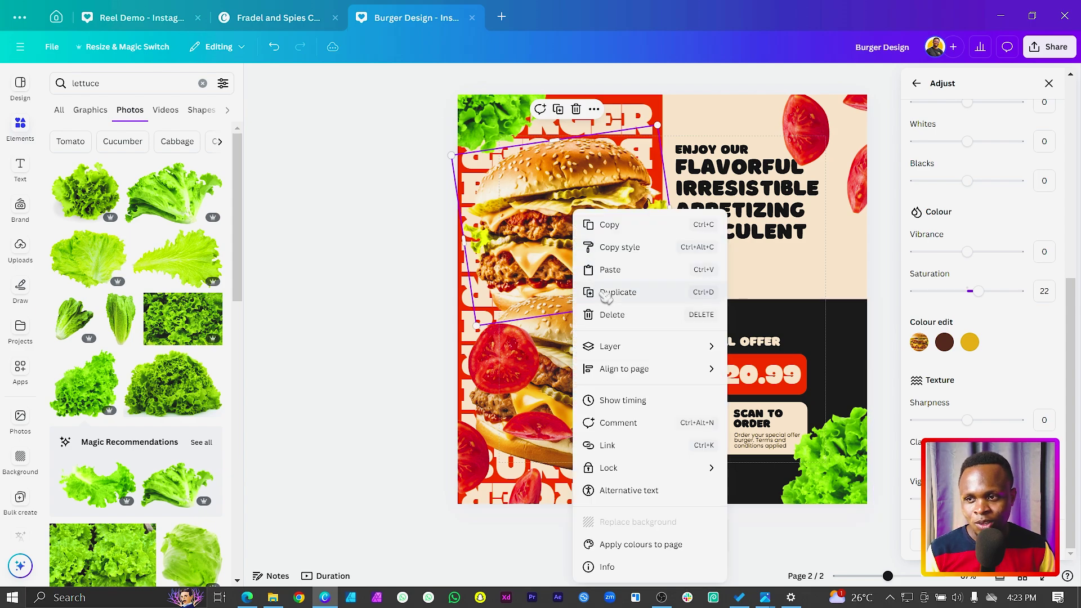
{"action": "left_click", "coordinate": [619, 247]}
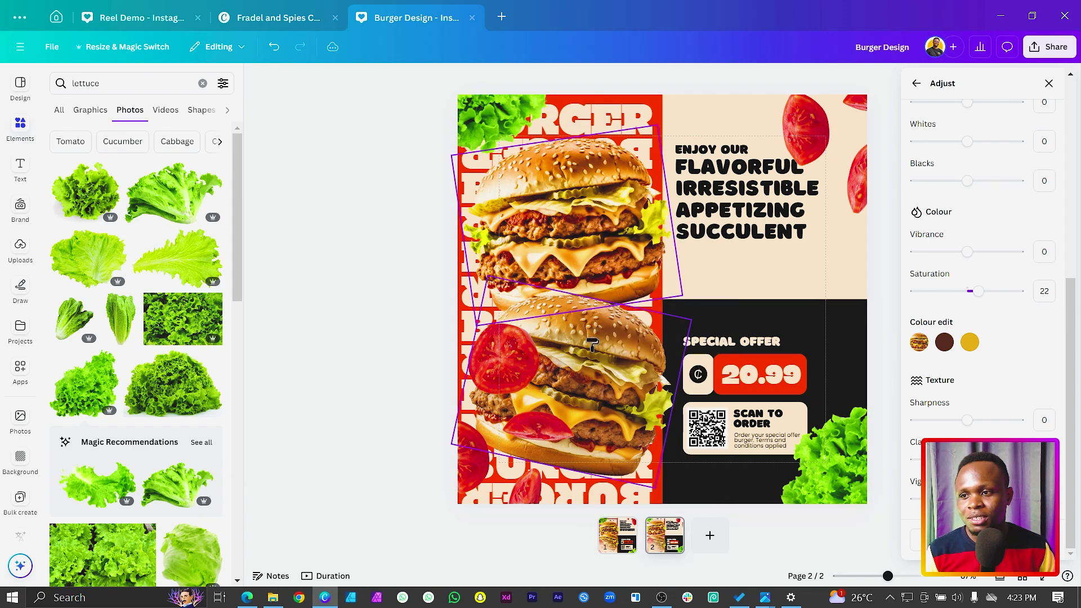
{"action": "left_click", "coordinate": [600, 382]}
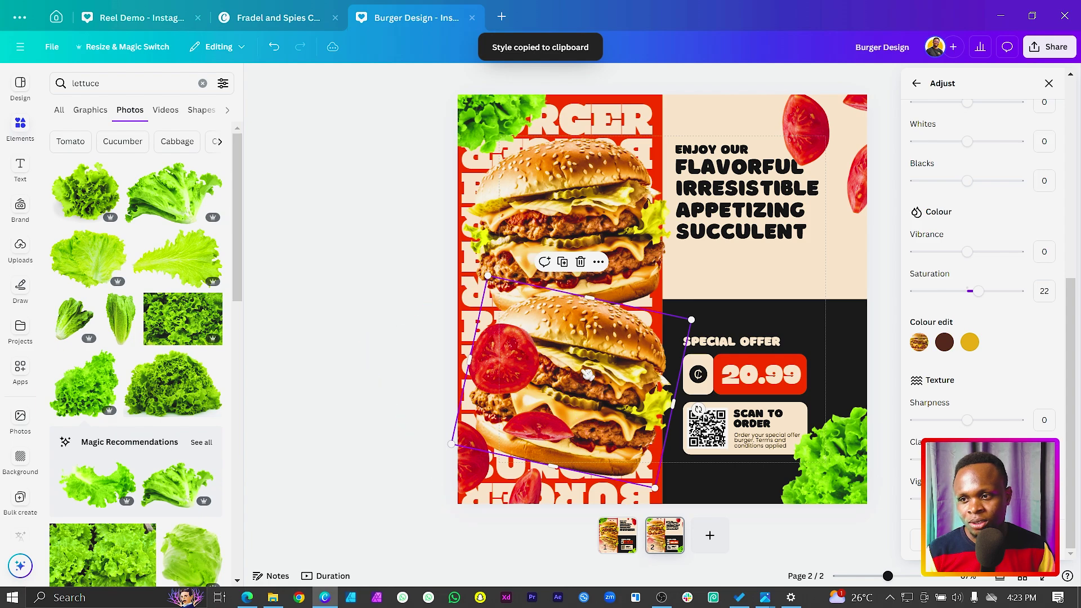
Set the saturation of the upper-right tomato photo to 56
{"action": "left_click", "coordinate": [841, 152]}
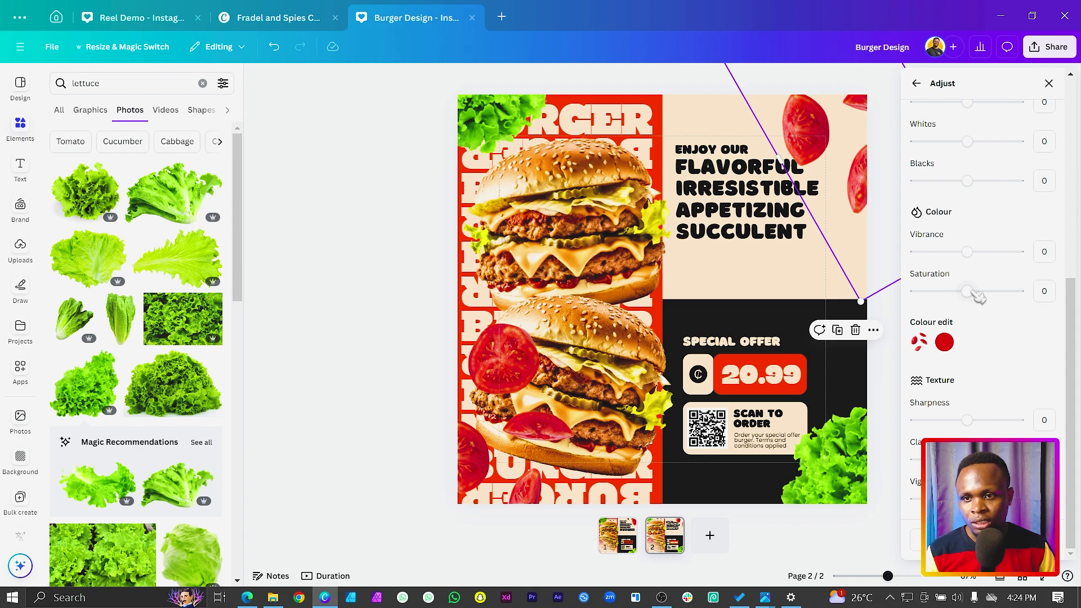
{"action": "left_click_drag", "start_coordinate": [966, 291], "coordinate": [995, 294]}
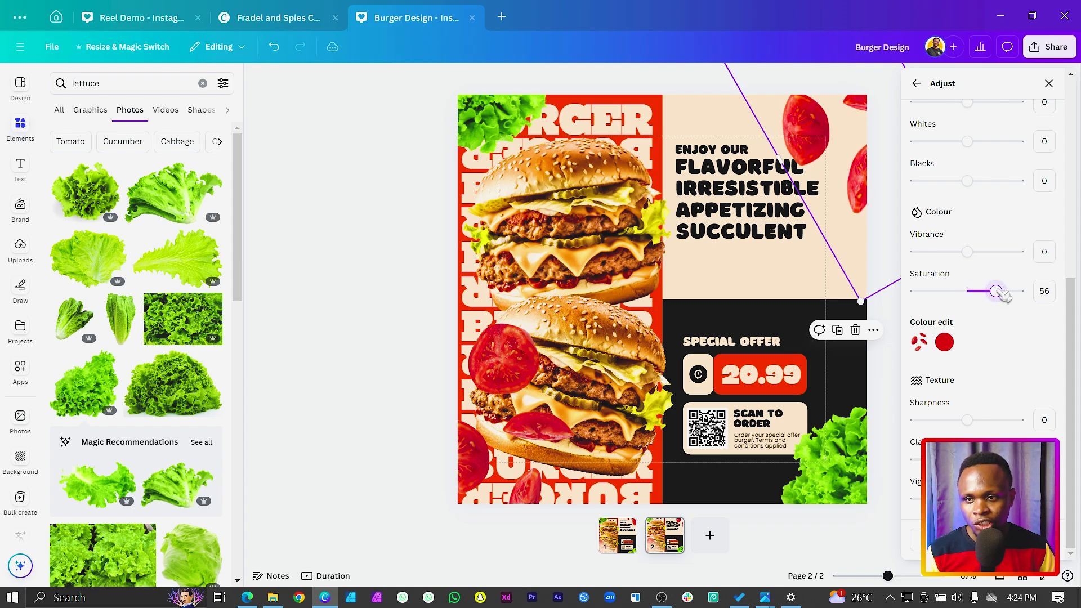
{"action": "scroll", "coordinate": [977, 236], "scroll_direction": "up", "scroll_amount": 6}
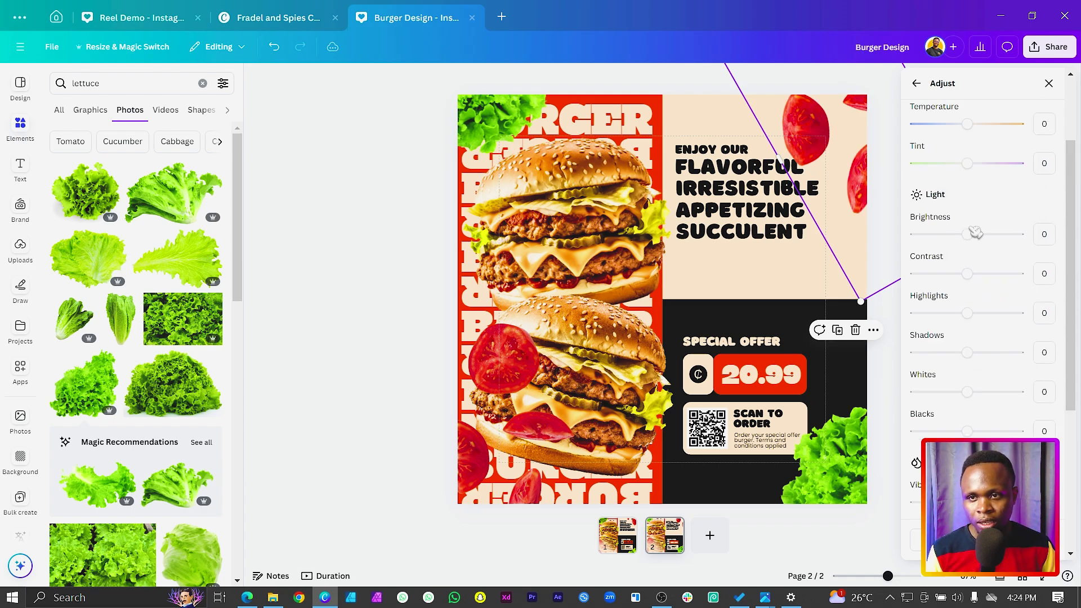
Apply a whole-image blur to the upper-right tomato photo with an intensity of 51
{"action": "left_click", "coordinate": [917, 84]}
{"action": "left_click", "coordinate": [1016, 385]}
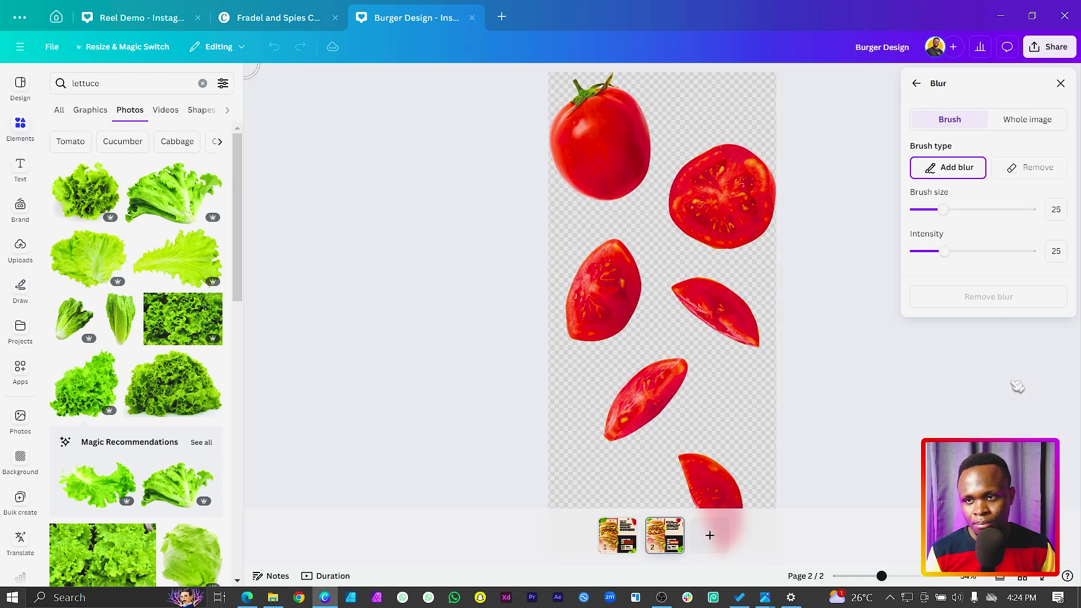
{"action": "left_click", "coordinate": [1023, 121]}
{"action": "left_click_drag", "start_coordinate": [939, 170], "coordinate": [980, 172]}
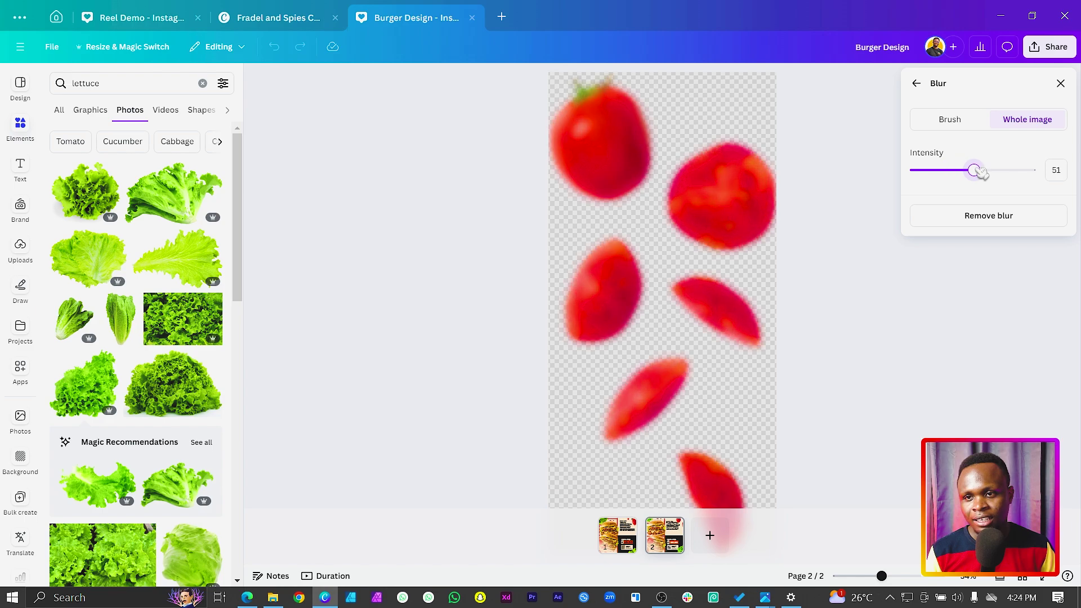
{"action": "left_click", "coordinate": [916, 83]}
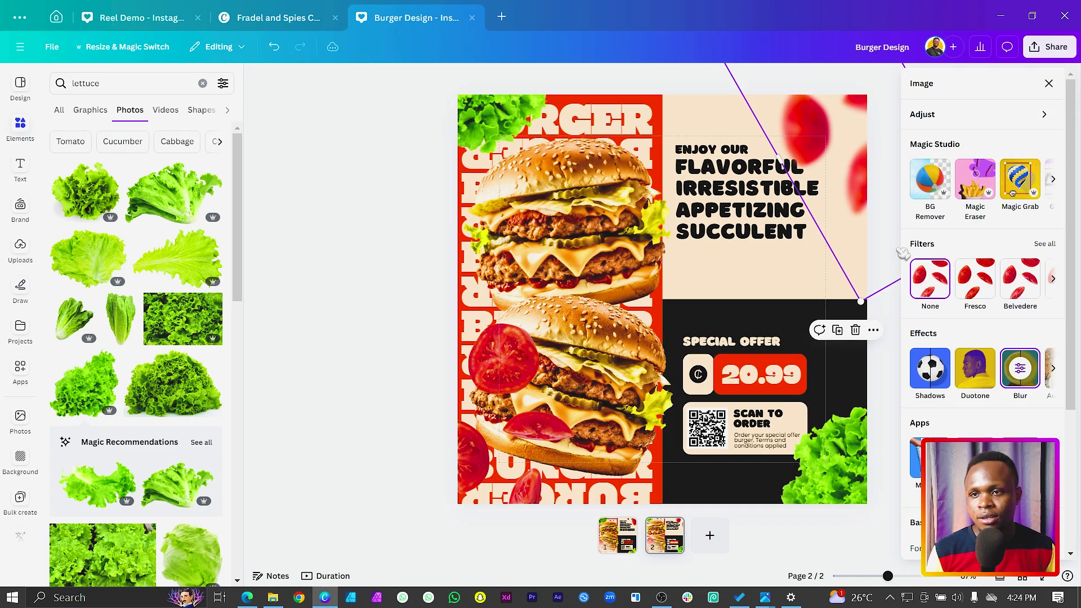
Copy the style of the blurred upper-right tomato photo and apply it to the lower-left tomato photo
{"action": "right_click", "coordinate": [838, 156]}
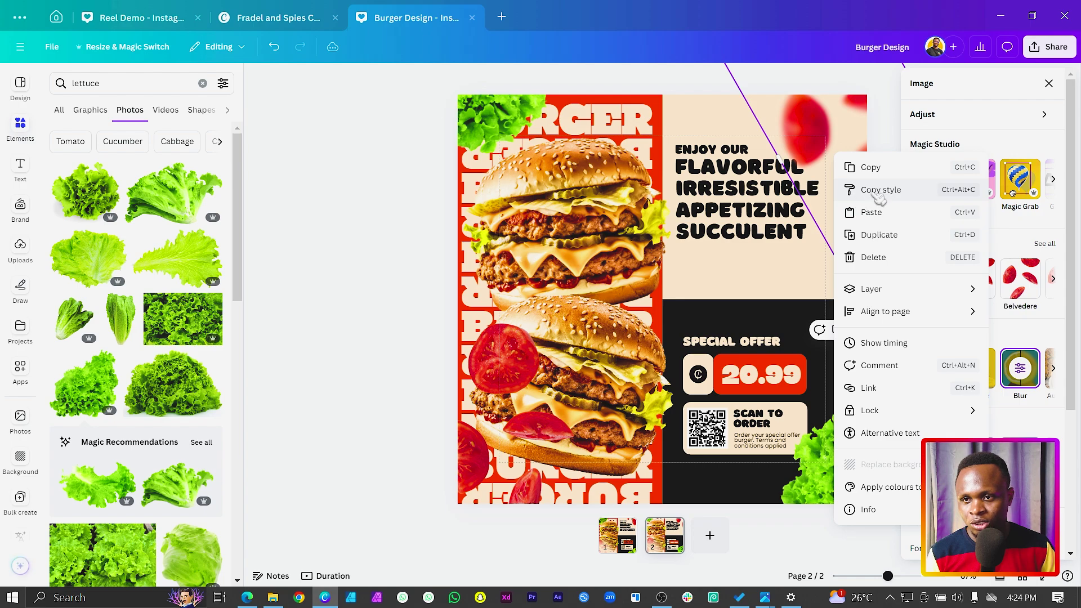
{"action": "left_click", "coordinate": [874, 191]}
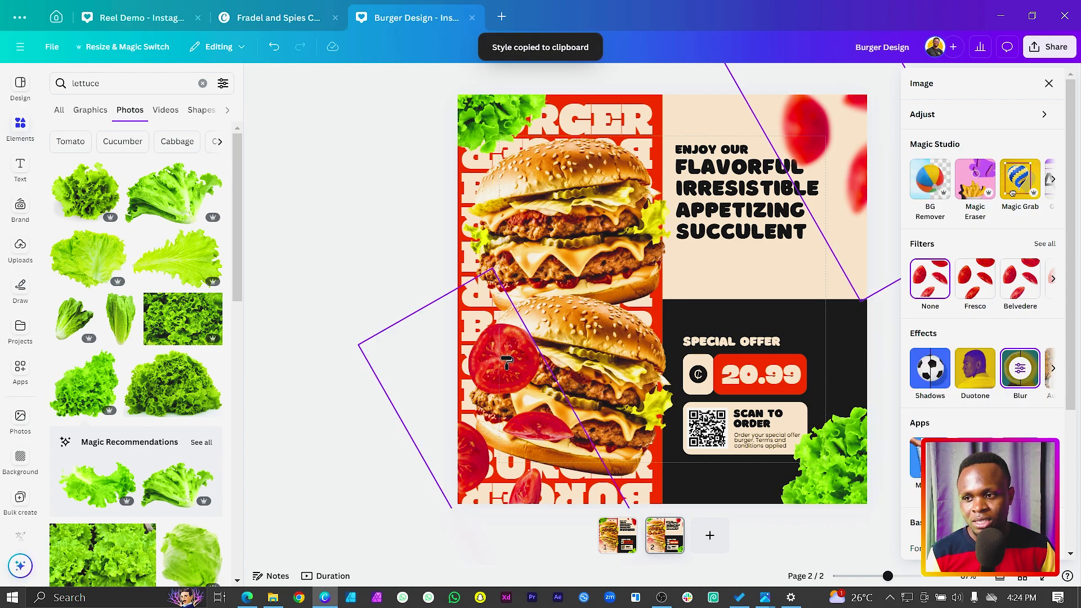
{"action": "left_click", "coordinate": [507, 363]}
Copy the blurred style from the lower-left tomato to the upper-left lettuce, and from that lettuce to the lower-right lettuce
{"action": "right_click", "coordinate": [506, 367]}
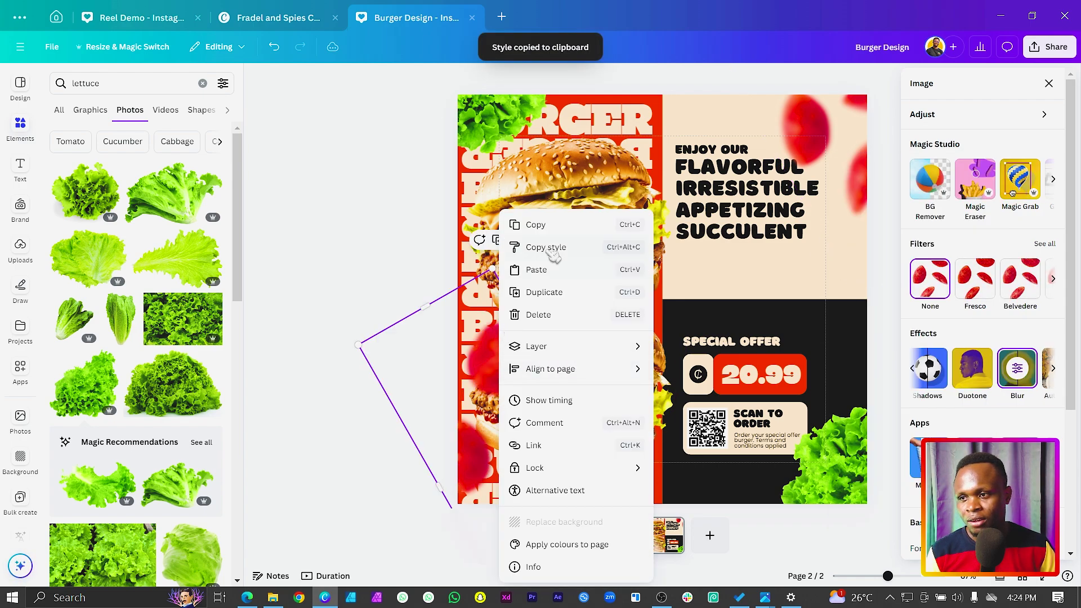
{"action": "key", "text": "Escape"}
{"action": "left_click", "coordinate": [515, 120]}
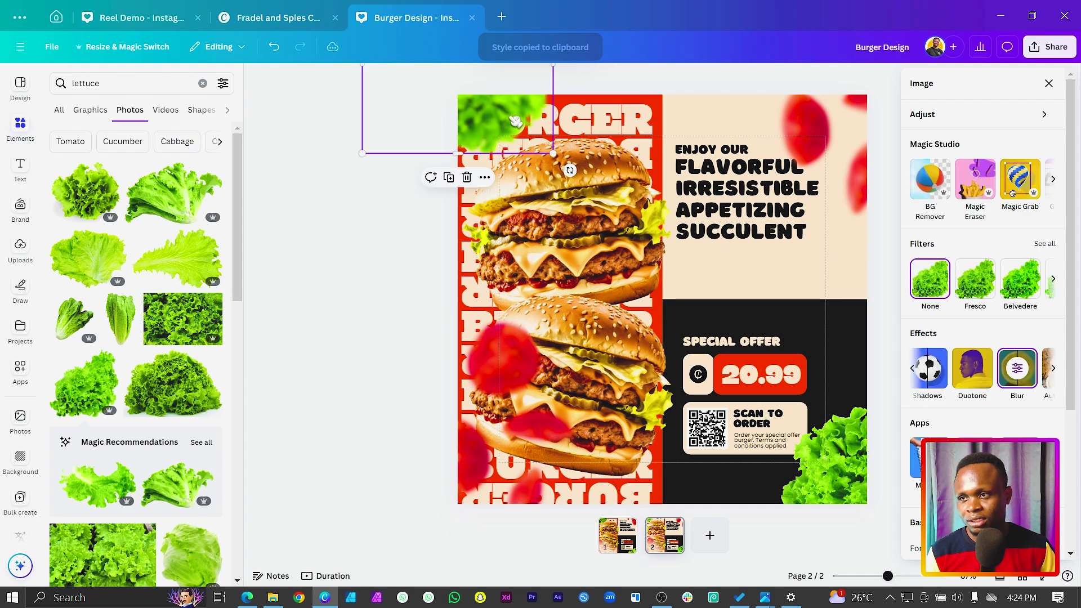
{"action": "right_click", "coordinate": [515, 119]}
{"action": "left_click", "coordinate": [543, 153]}
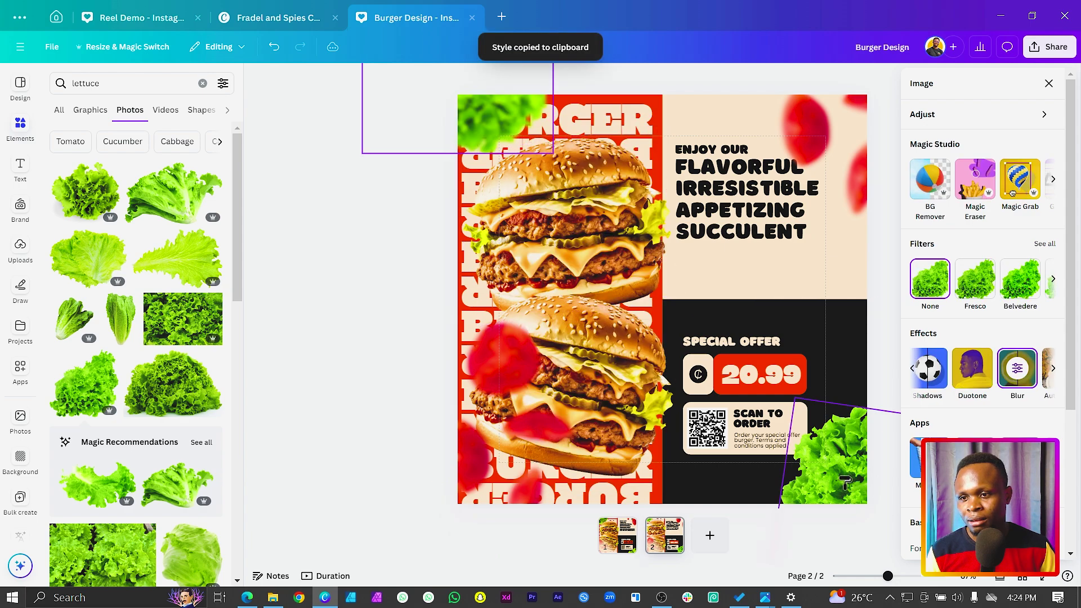
{"action": "left_click", "coordinate": [851, 488]}
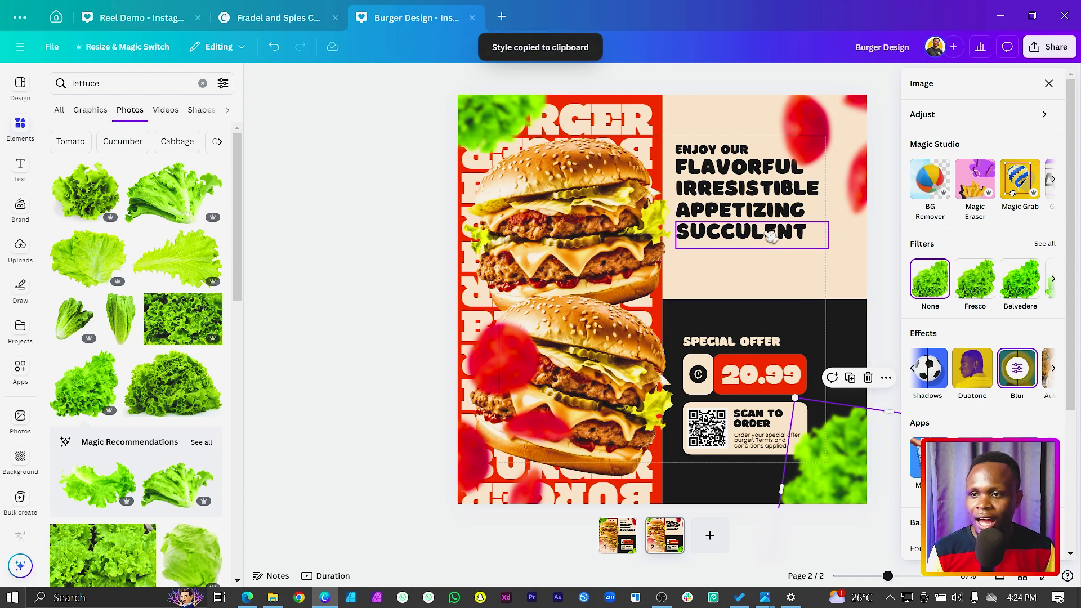
Place a copy of the 20.99 price text beneath SUCCULENT in the headline and colour it the document's red
{"action": "left_click", "coordinate": [757, 265]}
{"action": "left_click", "coordinate": [746, 374]}
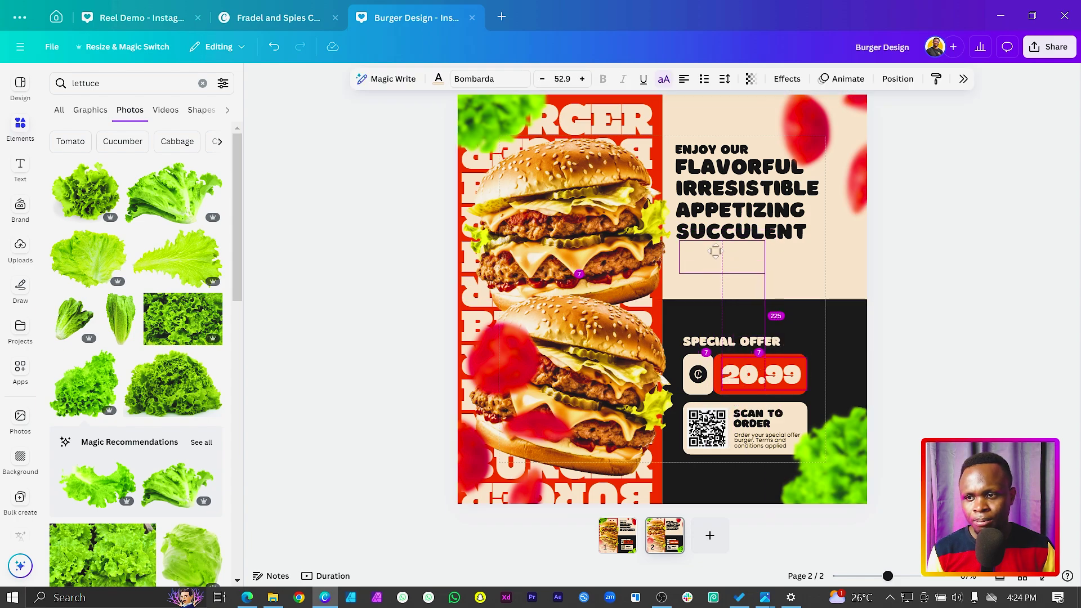
{"action": "left_click", "coordinate": [722, 257]}
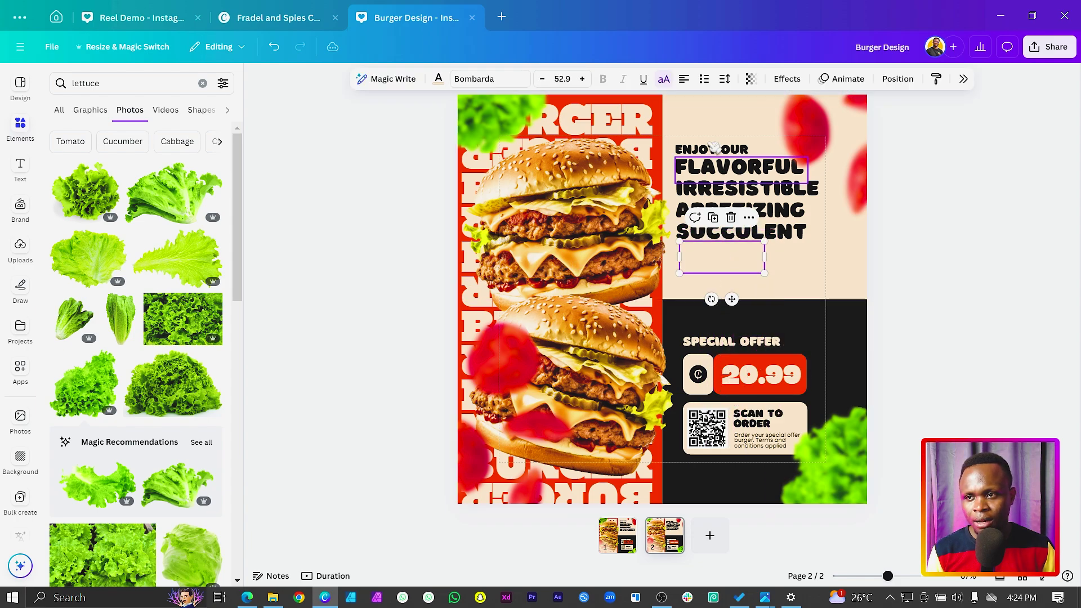
{"action": "left_click", "coordinate": [438, 78]}
{"action": "left_click", "coordinate": [997, 167]}
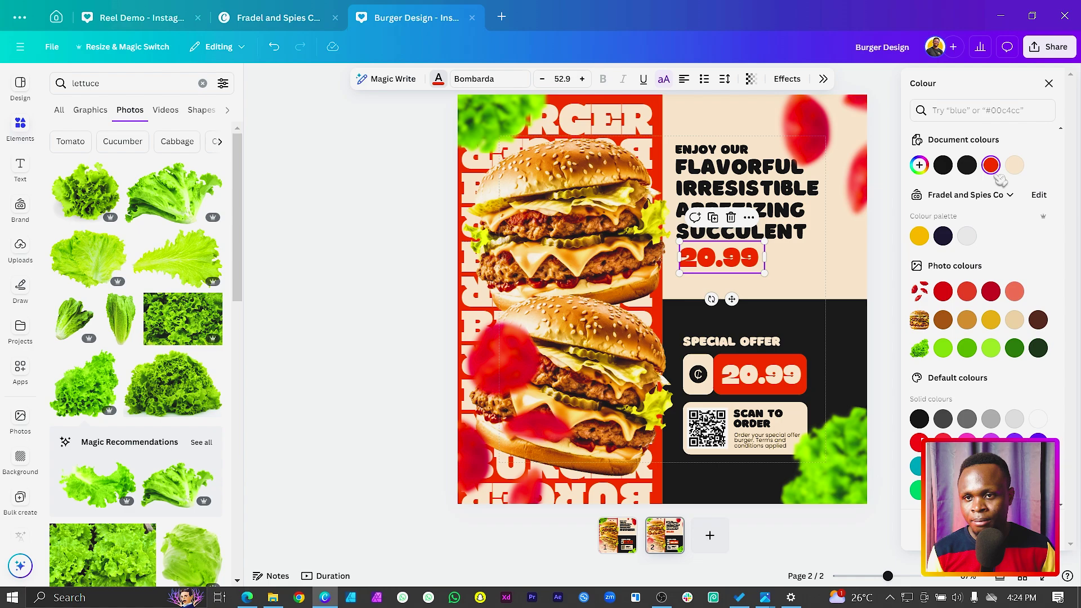
Replace the red copied price text with BURGER and widen its box so the word fits on one line
{"action": "double_click", "coordinate": [720, 259]}
{"action": "type", "text": "B"}
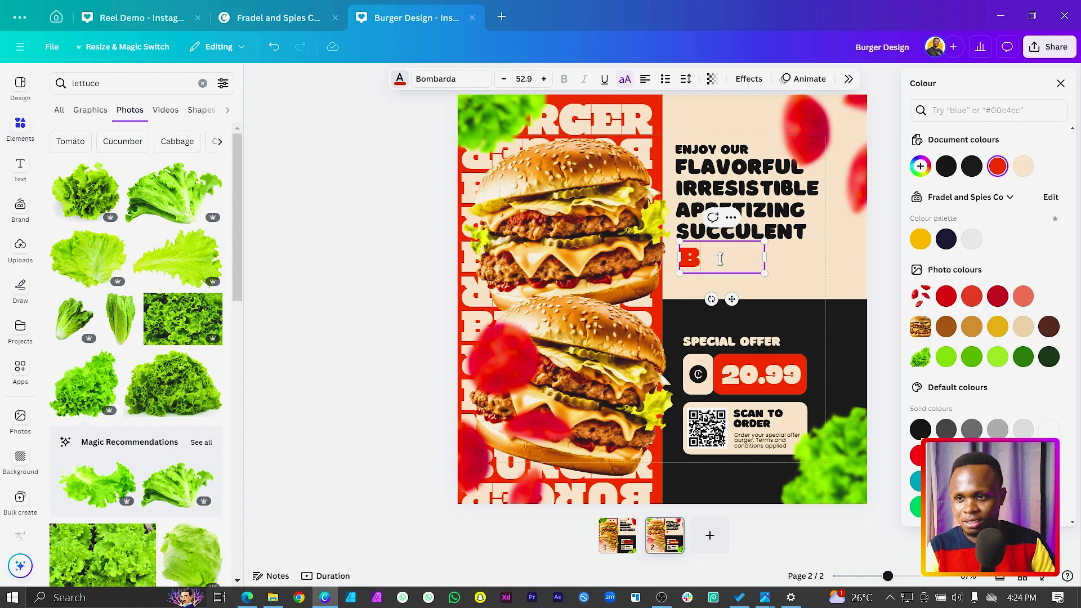
{"action": "type", "text": "URGER"}
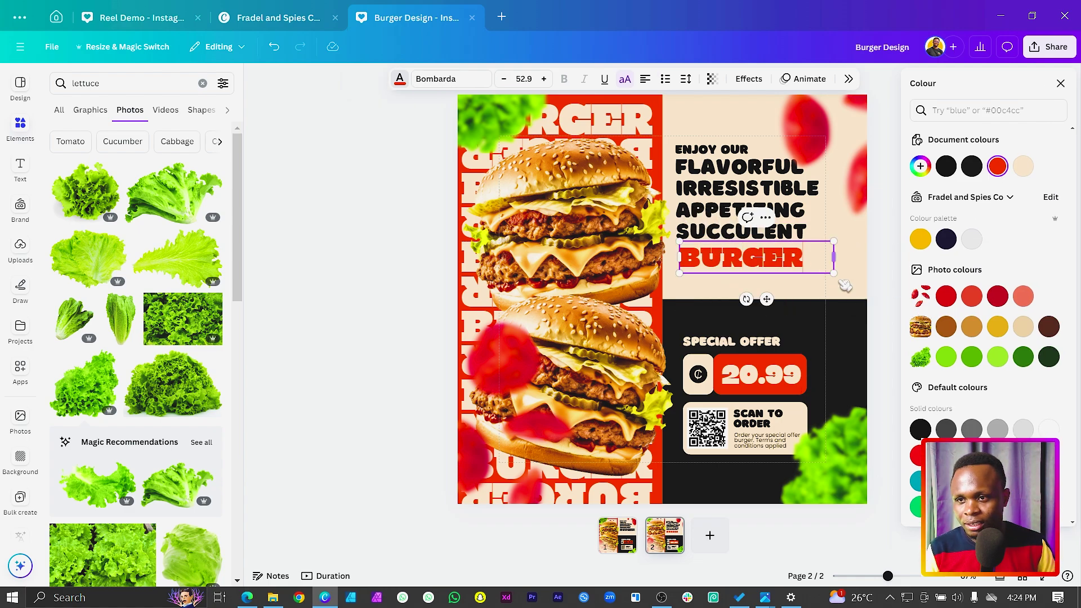
{"action": "left_click", "coordinate": [854, 300]}
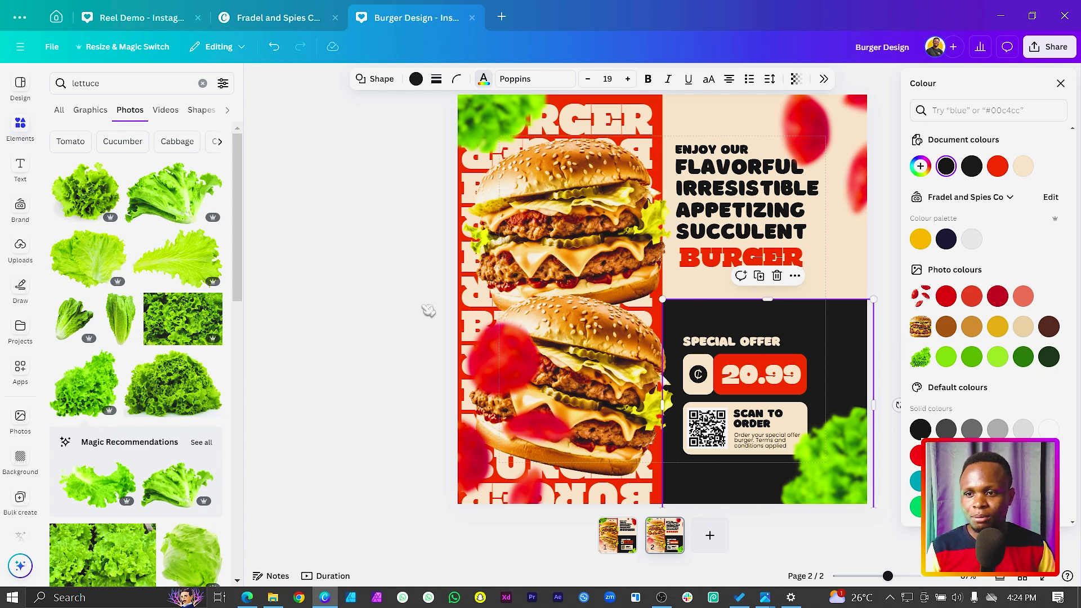
{"action": "key", "text": "Escape"}
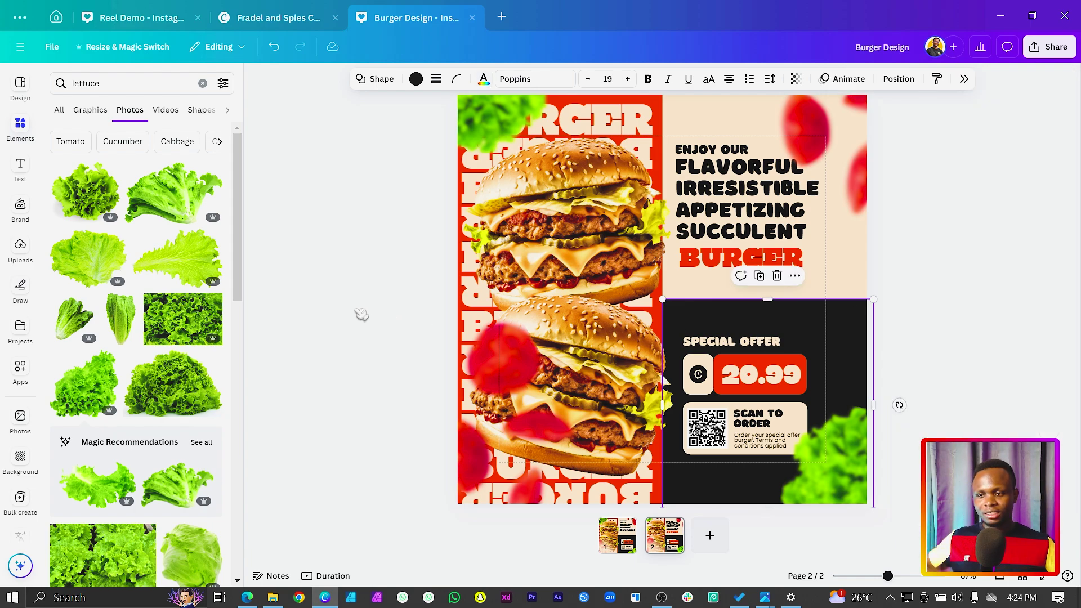